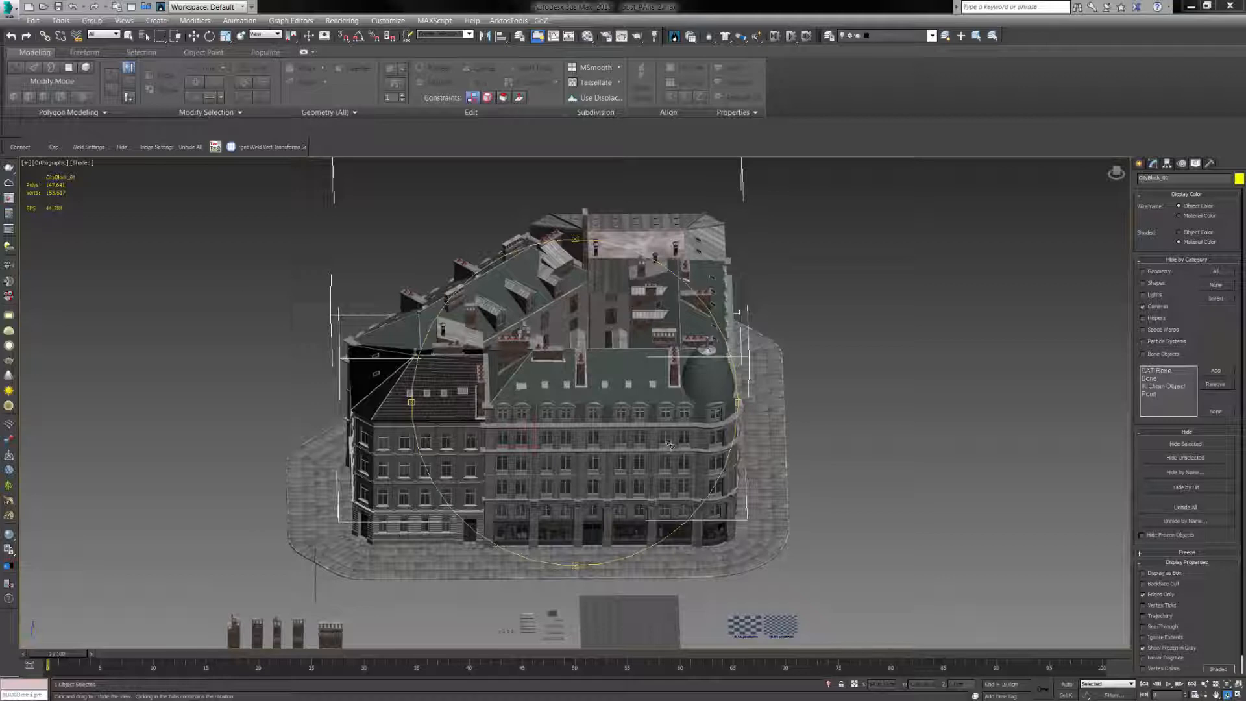
Examine the textured city block from several sides, including its street facades, corner tower and roofs
left_click_drag(670, 444, 585, 448)
scroll(647, 429, "up", 5)
scroll(694, 419, "down", 3)
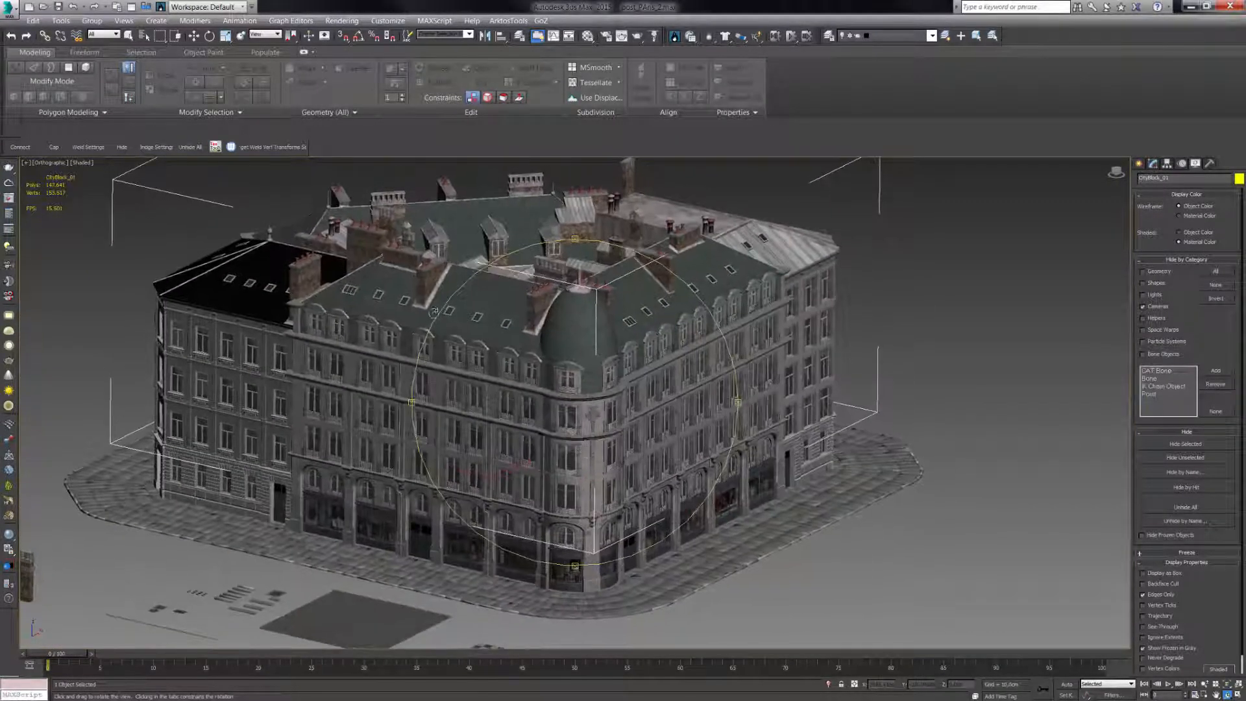
left_click_drag(489, 404, 614, 399)
scroll(468, 433, "up", 3)
scroll(578, 403, "down", 3)
left_click_drag(663, 435, 536, 438)
scroll(559, 412, "up", 5)
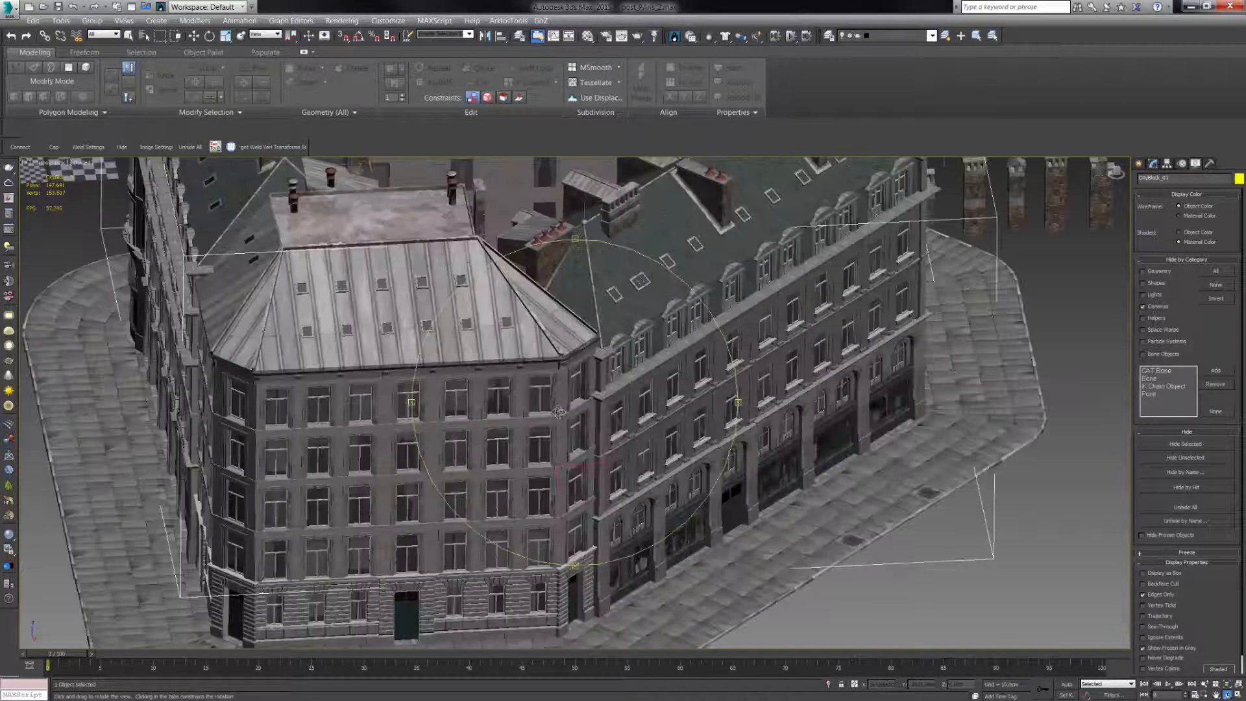
left_click_drag(605, 394, 622, 422)
scroll(640, 383, "down", 3)
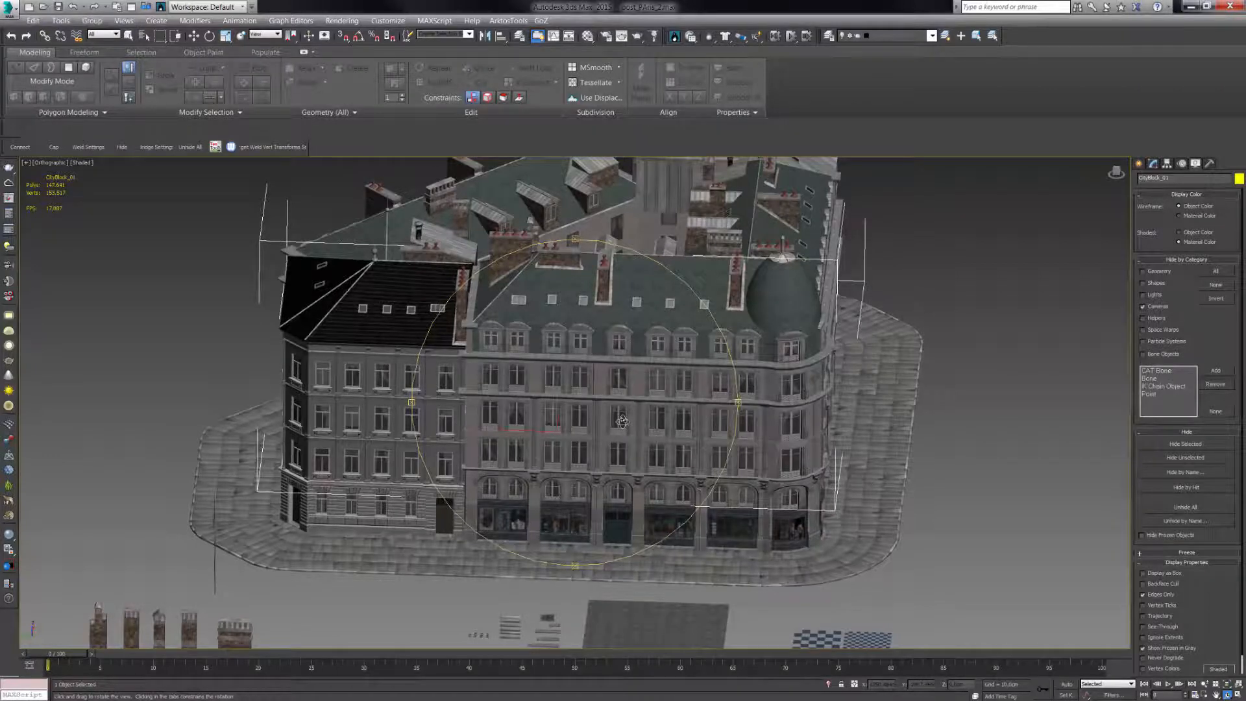
left_click_drag(651, 421, 655, 416)
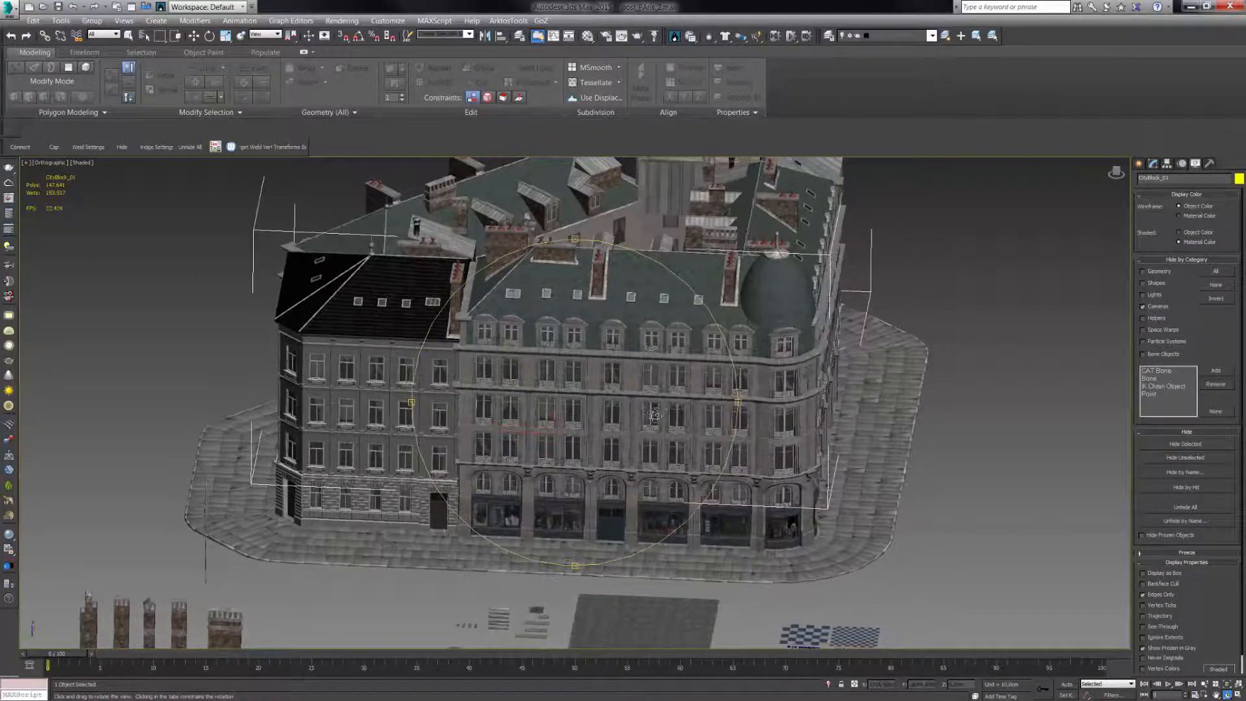
scroll(654, 416, "up", 3)
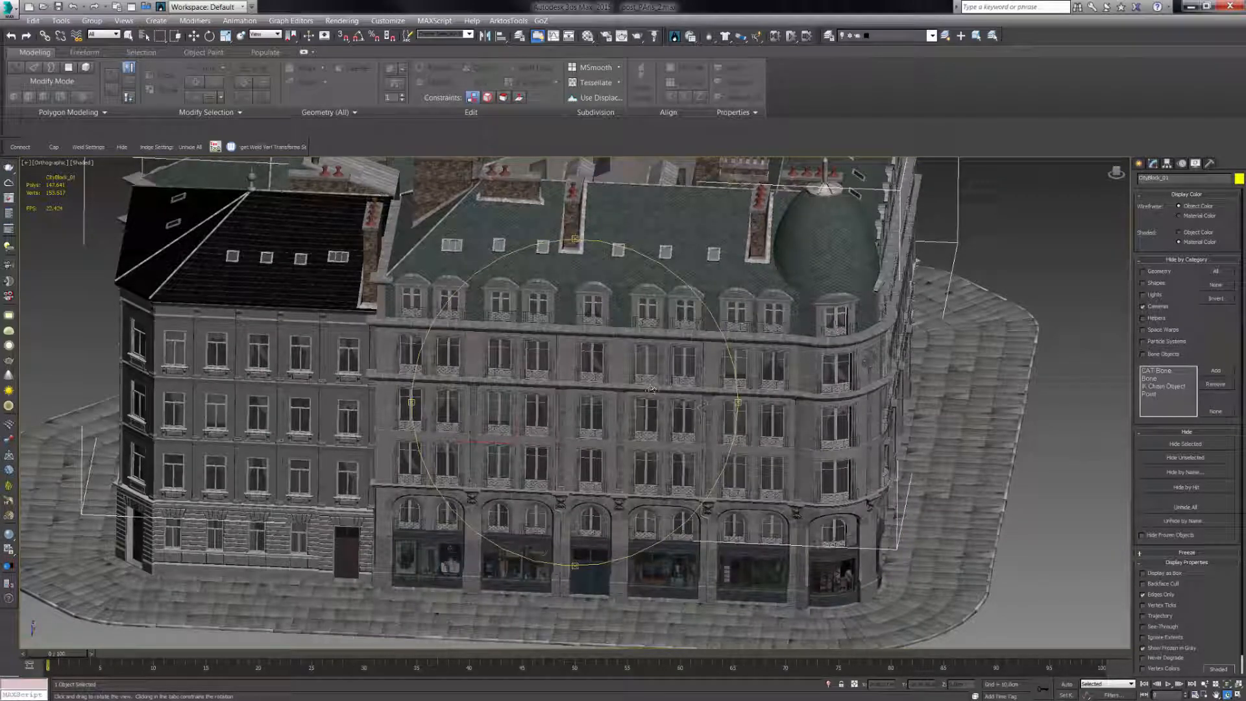
scroll(627, 420, "down", 3)
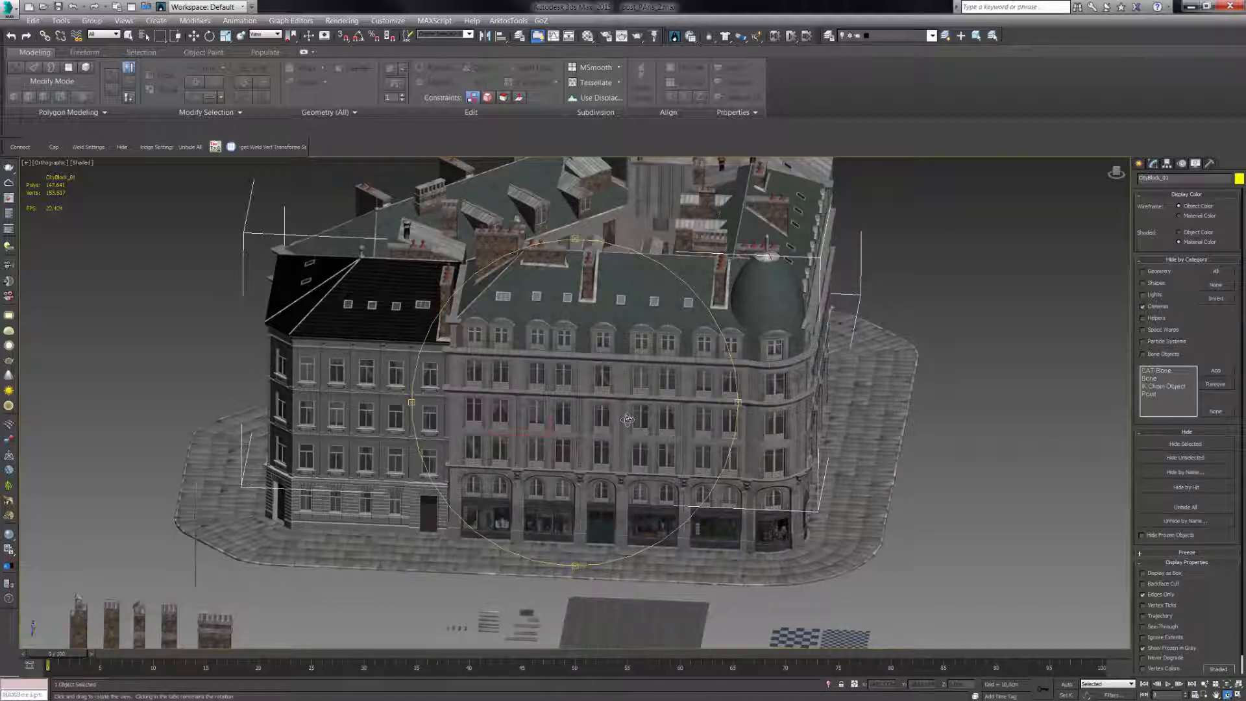
Inspect the dormer windows, slate roof, chimneys and rounded corner tower of the main building up close
scroll(667, 335, "up", 8)
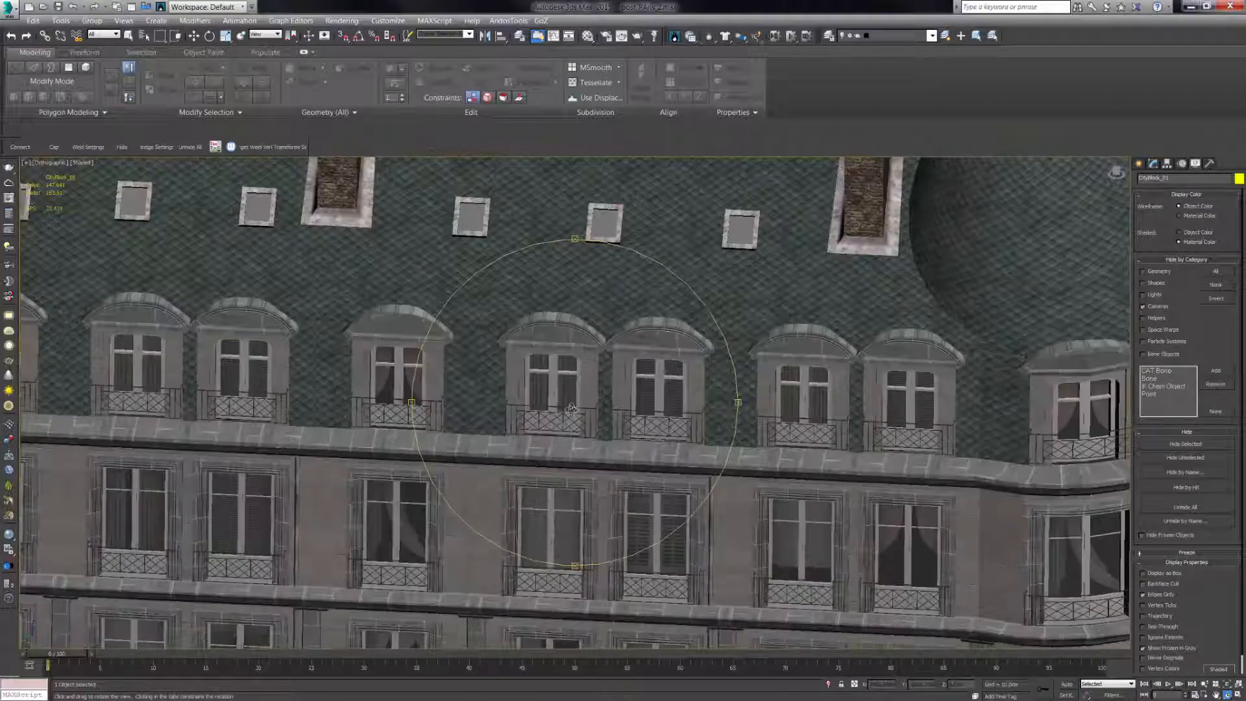
scroll(572, 408, "down", 8)
left_click_drag(518, 307, 595, 360)
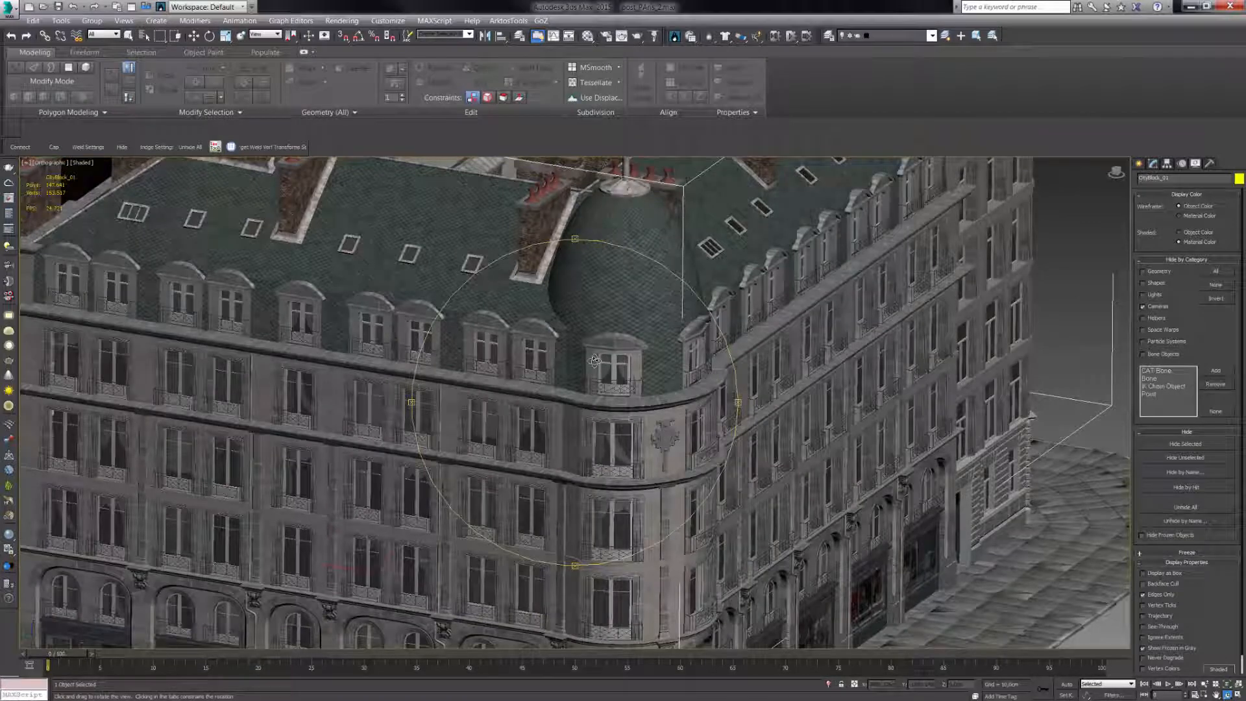
scroll(594, 361, "down", 2)
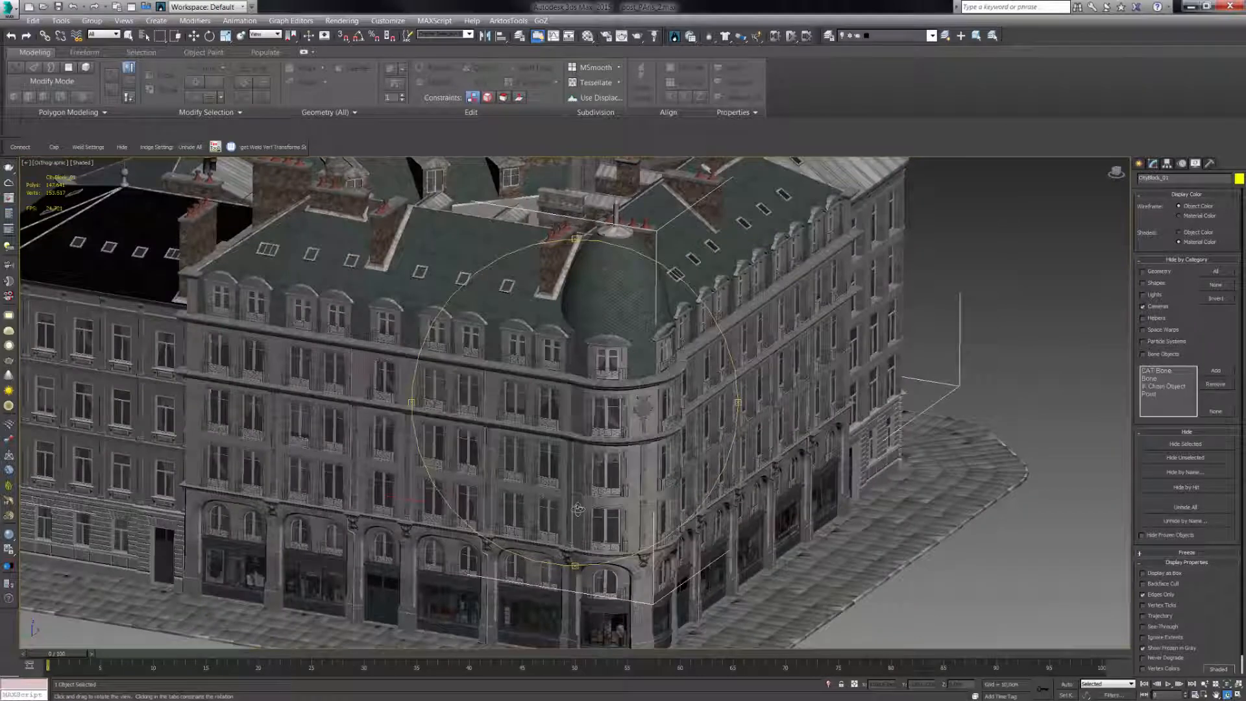
scroll(578, 509, "up", 2)
left_click_drag(611, 417, 630, 354)
scroll(640, 320, "up", 3)
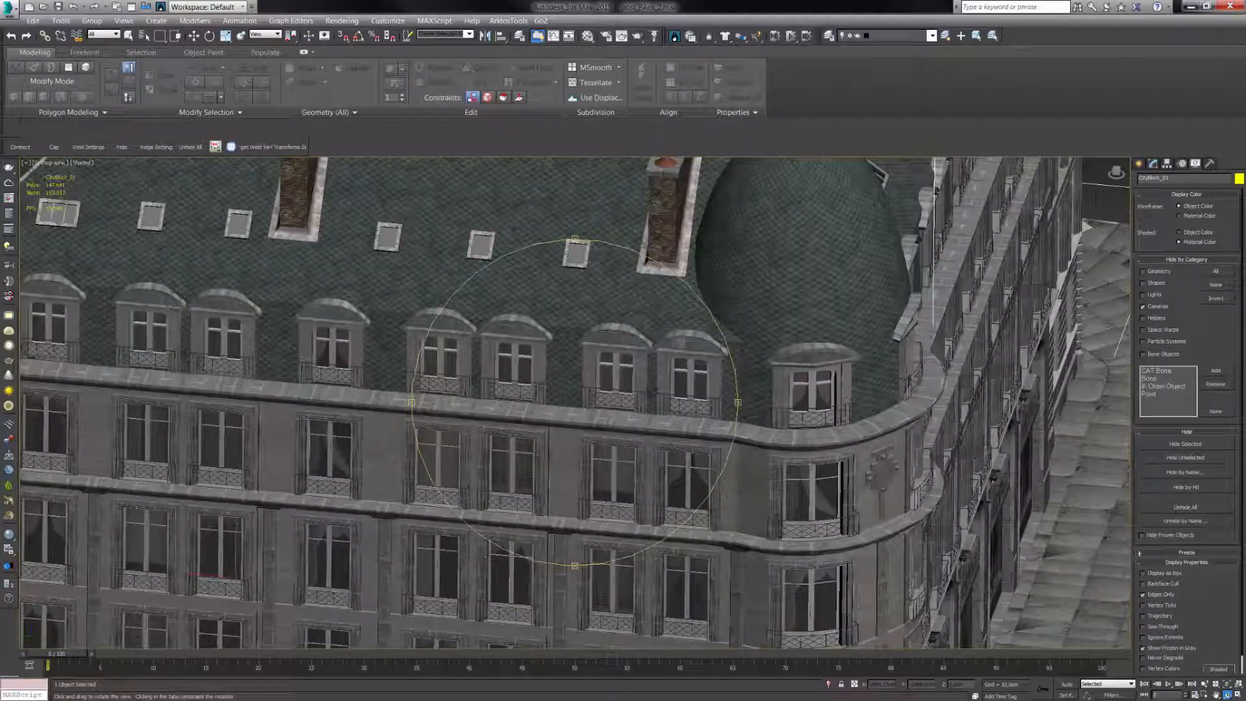
scroll(638, 278, "up", 4)
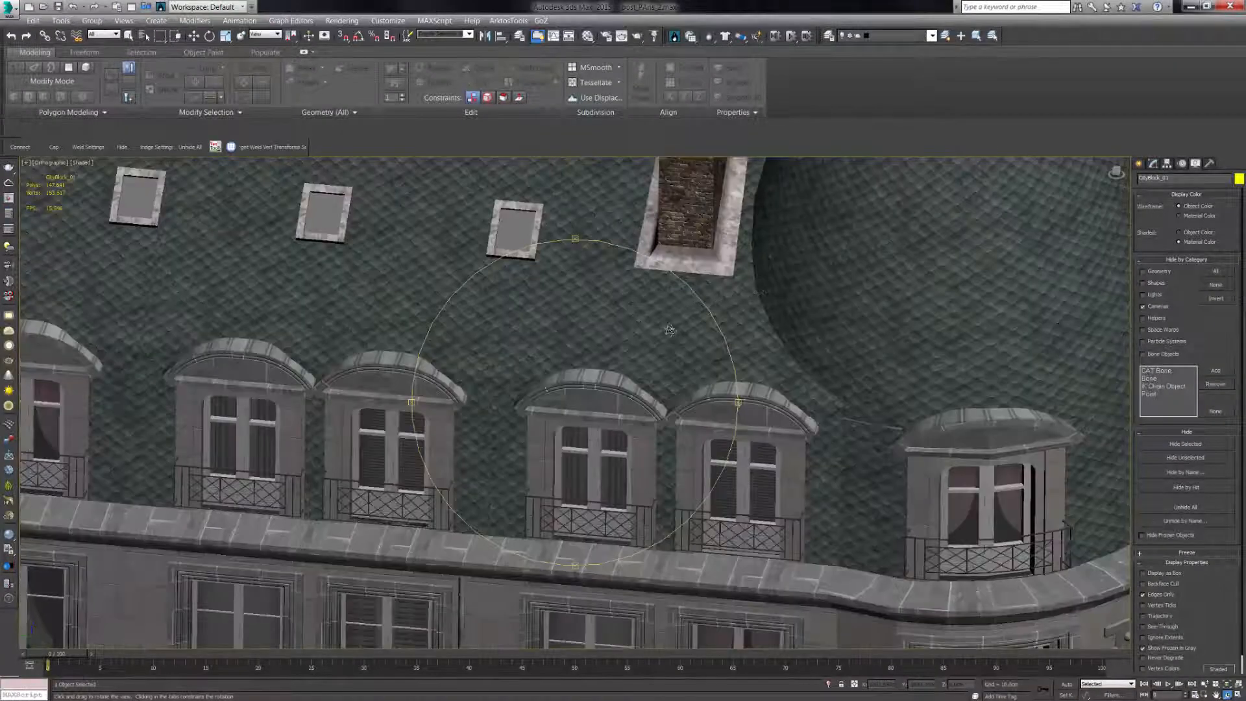
scroll(598, 332, "down", 6)
left_click_drag(599, 347, 607, 353)
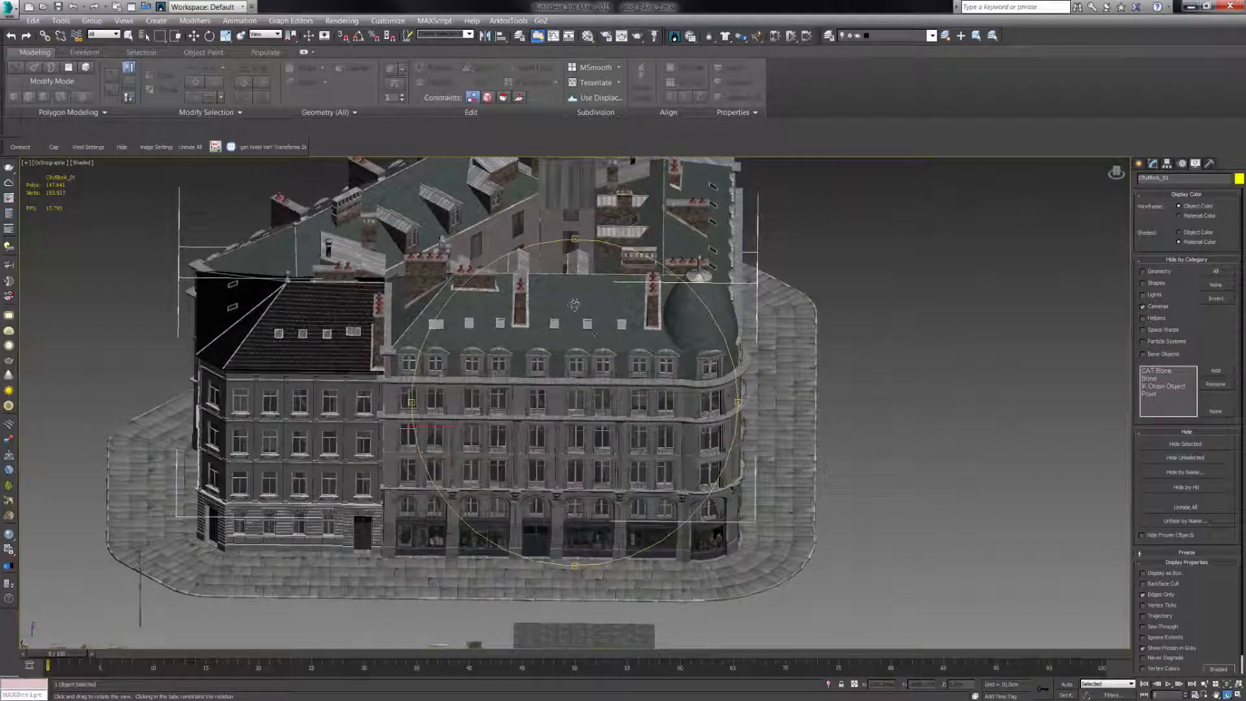
scroll(575, 307, "up", 4)
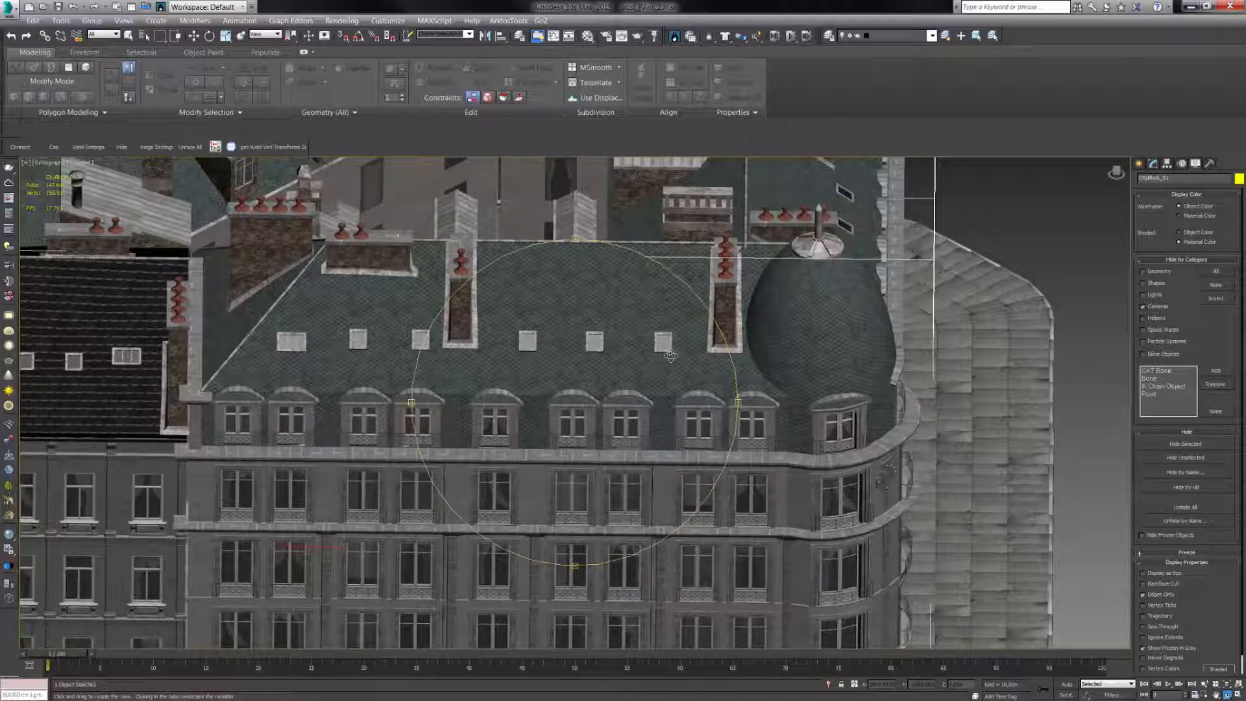
left_click_drag(670, 355, 611, 384)
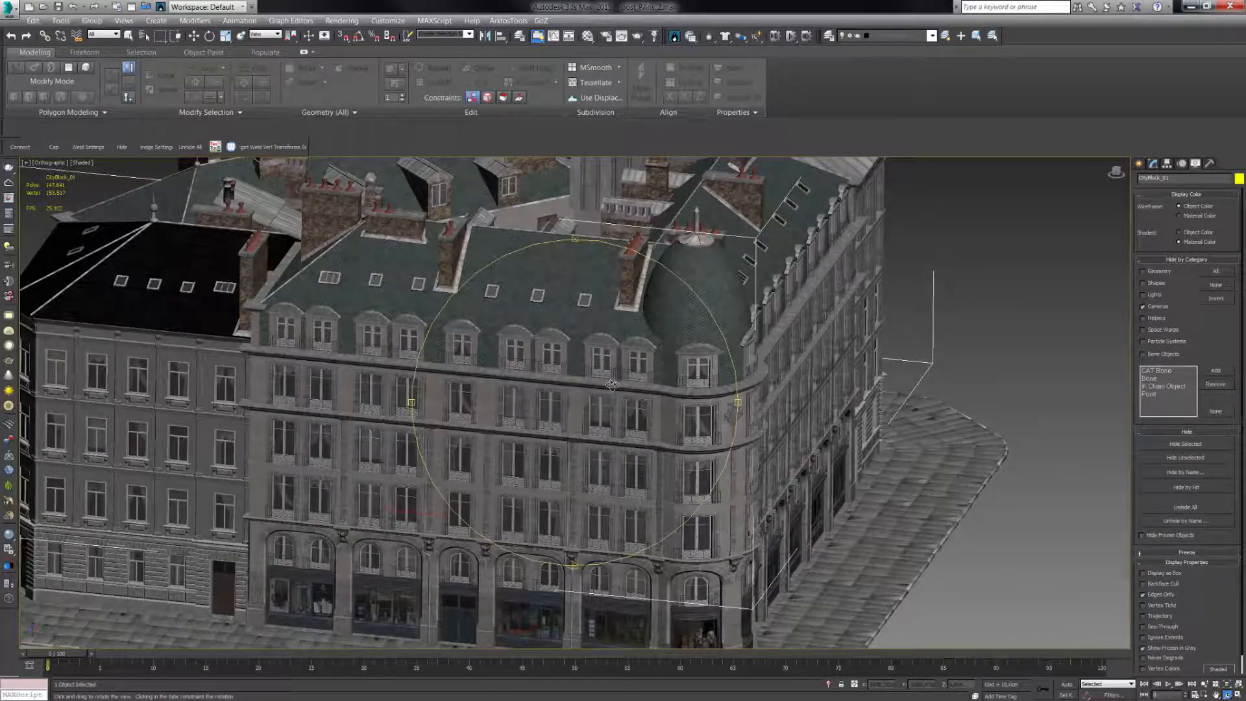
left_click_drag(610, 394, 615, 393)
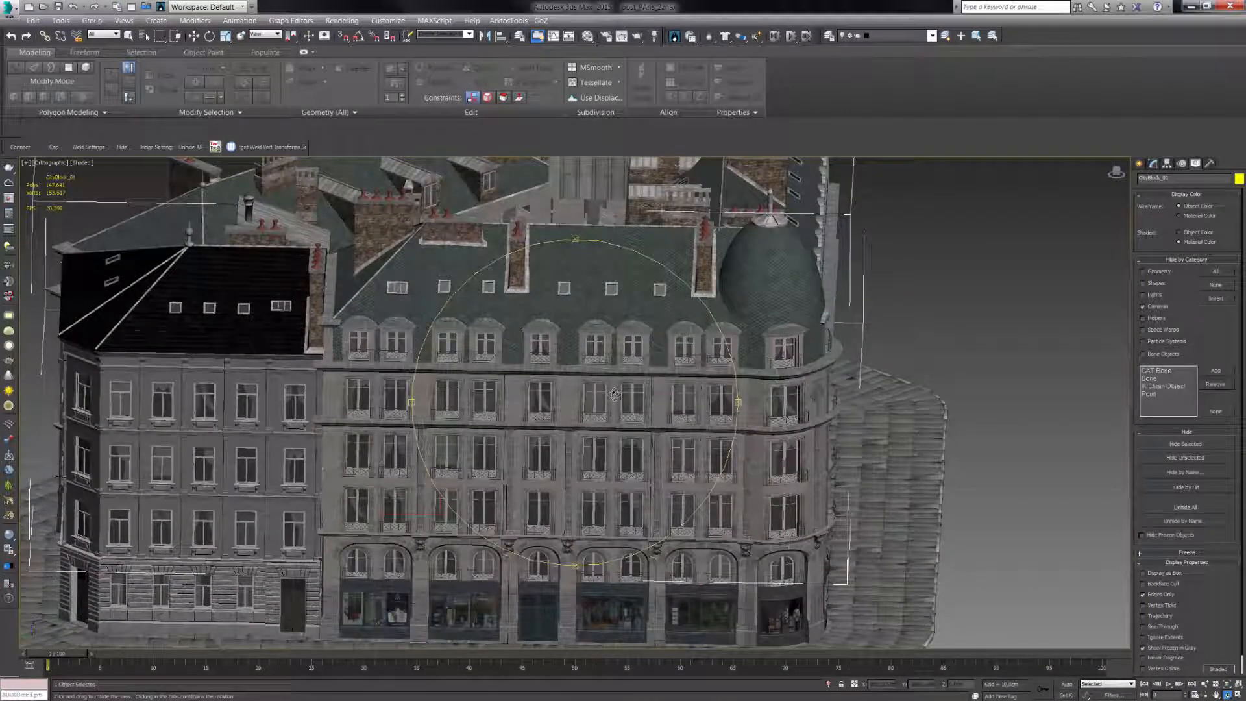
scroll(614, 394, "down", 3)
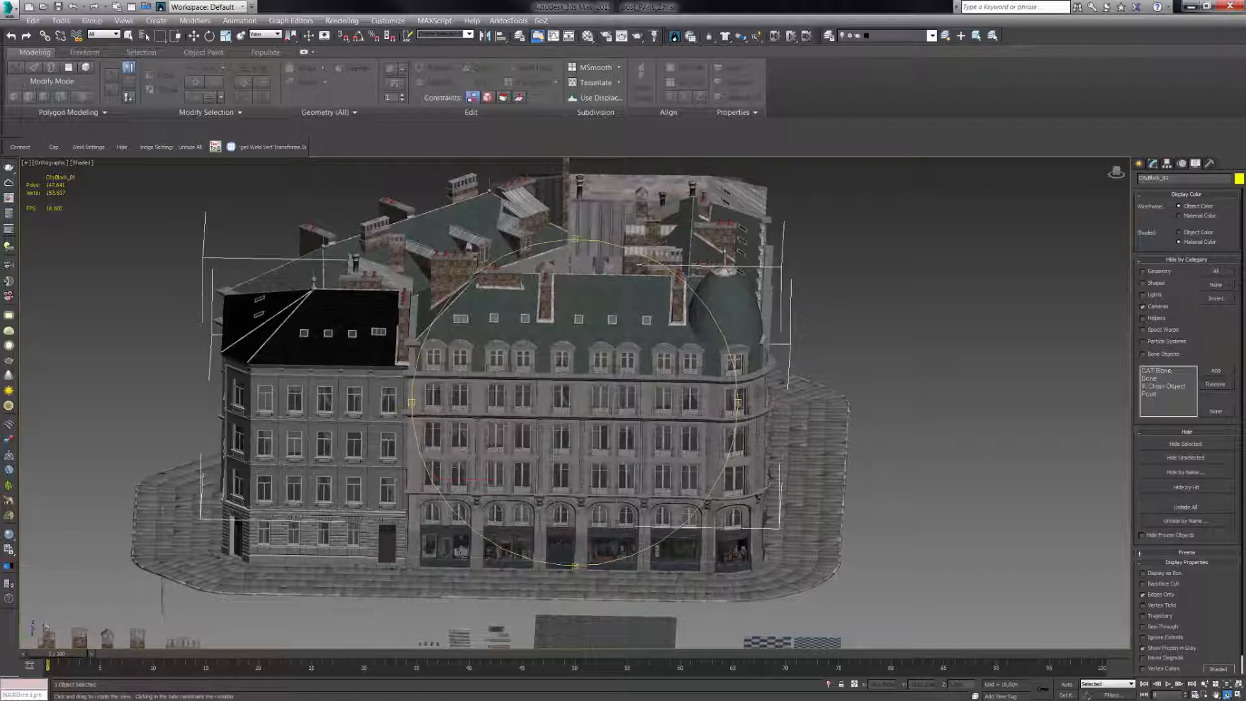
Inspect the main building's ground-floor shopfronts, arched windows and entrance door, and compare them with the whole facade
scroll(504, 540, "up", 10)
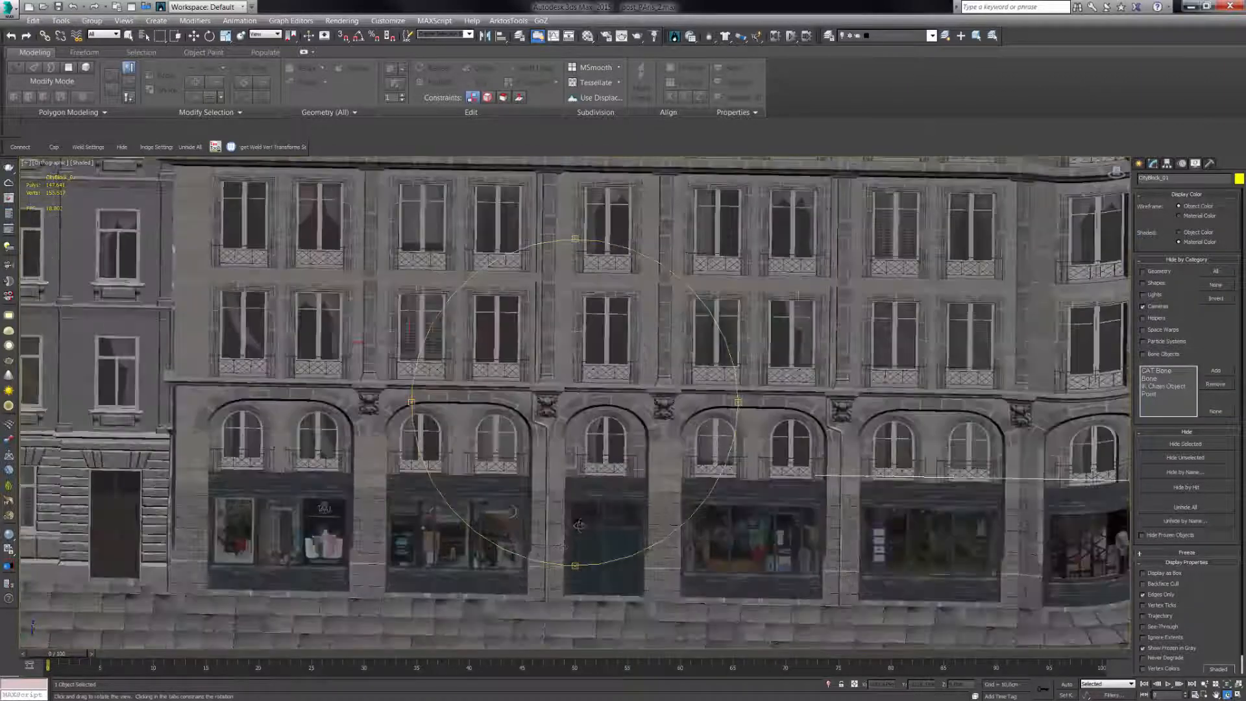
scroll(666, 479, "up", 3)
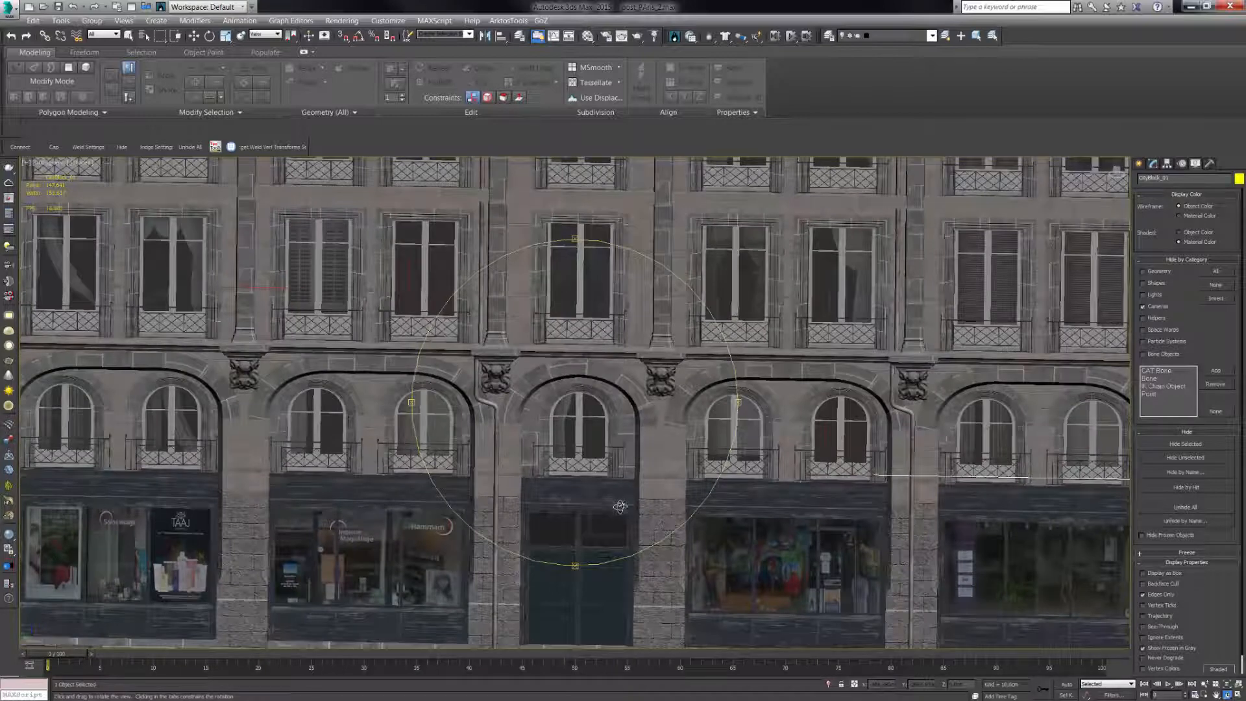
scroll(620, 503, "down", 3)
scroll(616, 334, "down", 2)
mouse_move(618, 314)
left_mouse_down()
mouse_move(623, 329)
mouse_move(632, 317)
left_mouse_up()
scroll(623, 330, "down", 2)
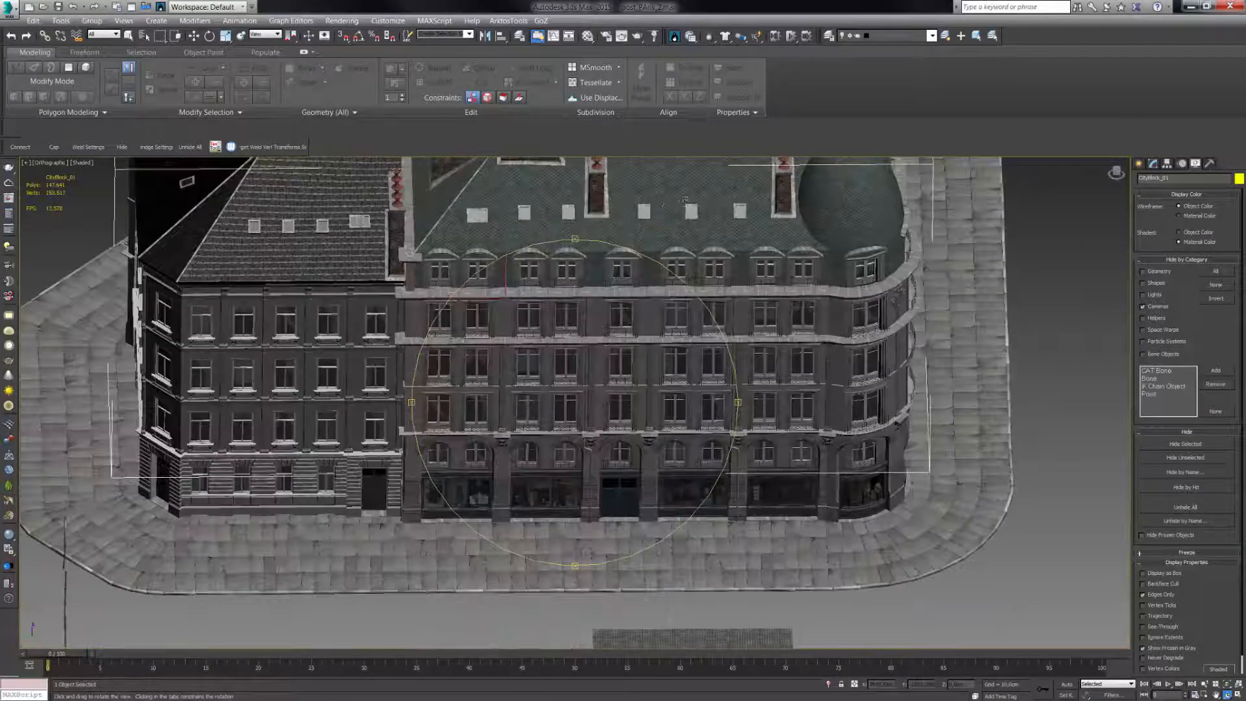
mouse_move(666, 393)
left_mouse_down()
mouse_move(665, 410)
mouse_move(657, 383)
left_mouse_up()
scroll(649, 383, "up", 3)
scroll(656, 384, "down", 2)
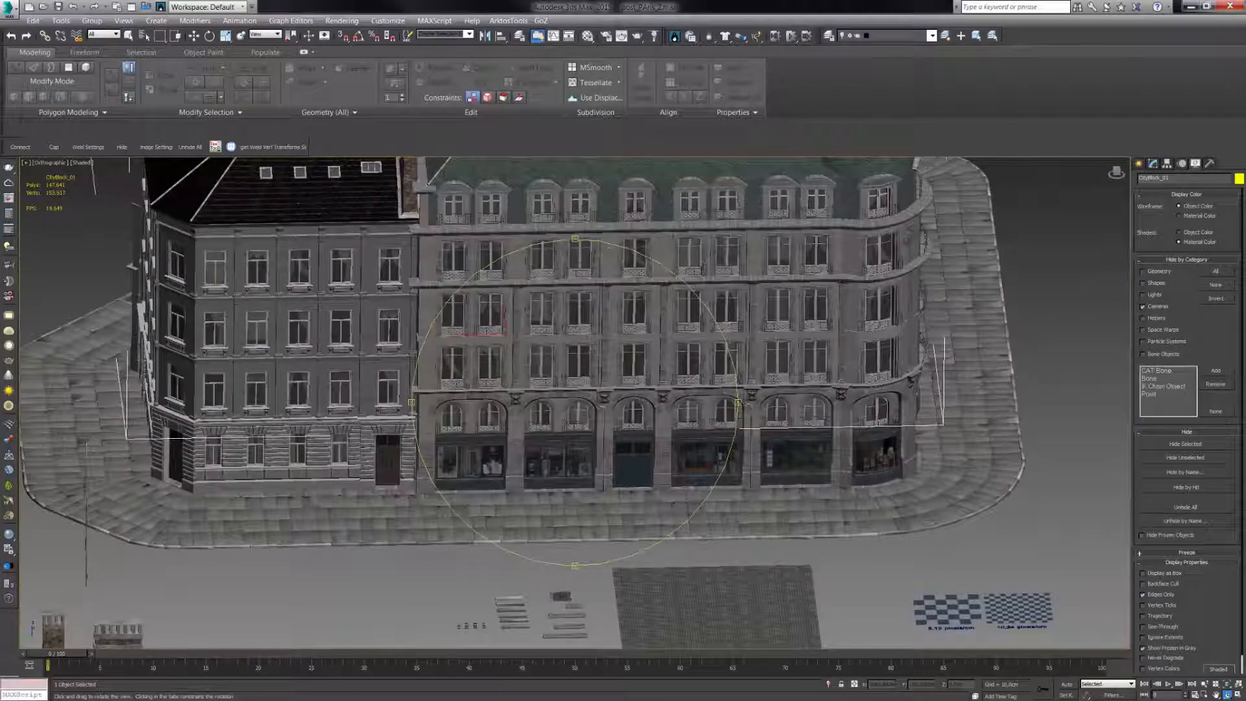
Switch to Substance Painter and examine the wireframe of the CityBlock_total mesh around its facades, corner tower and roofs
key("alt+Tab")
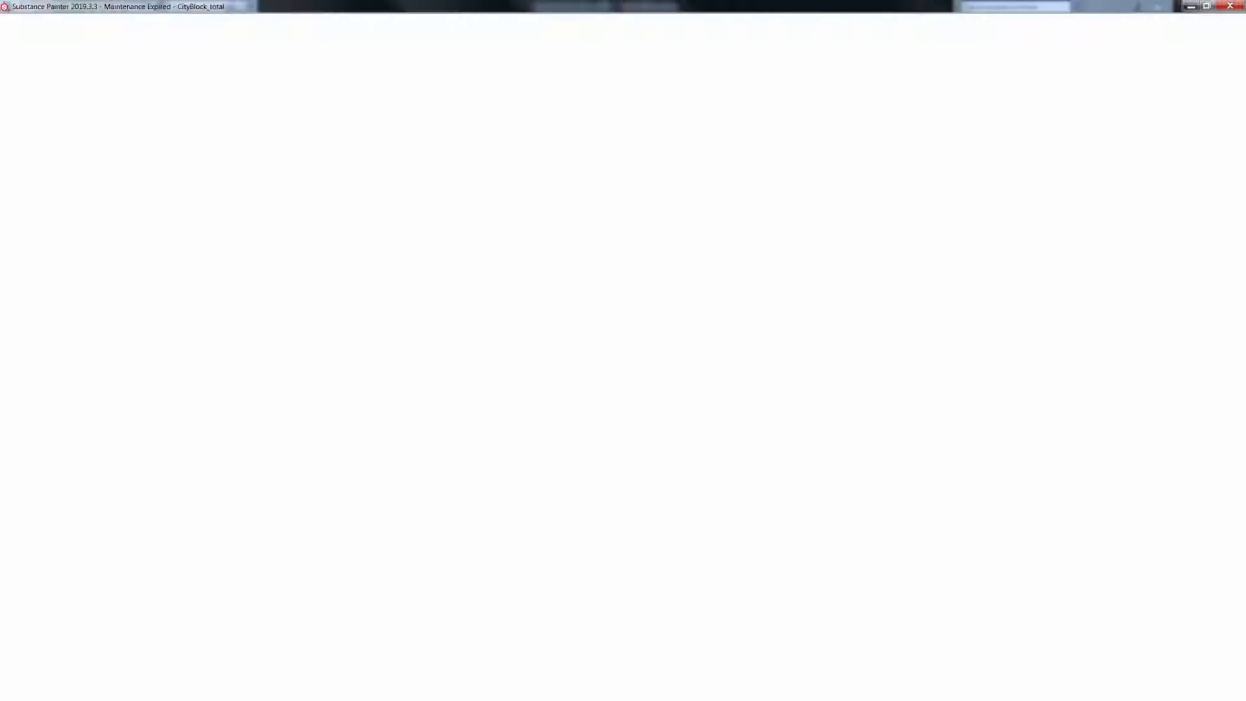
scroll(660, 309, "down", 2)
scroll(683, 334, "up", 4)
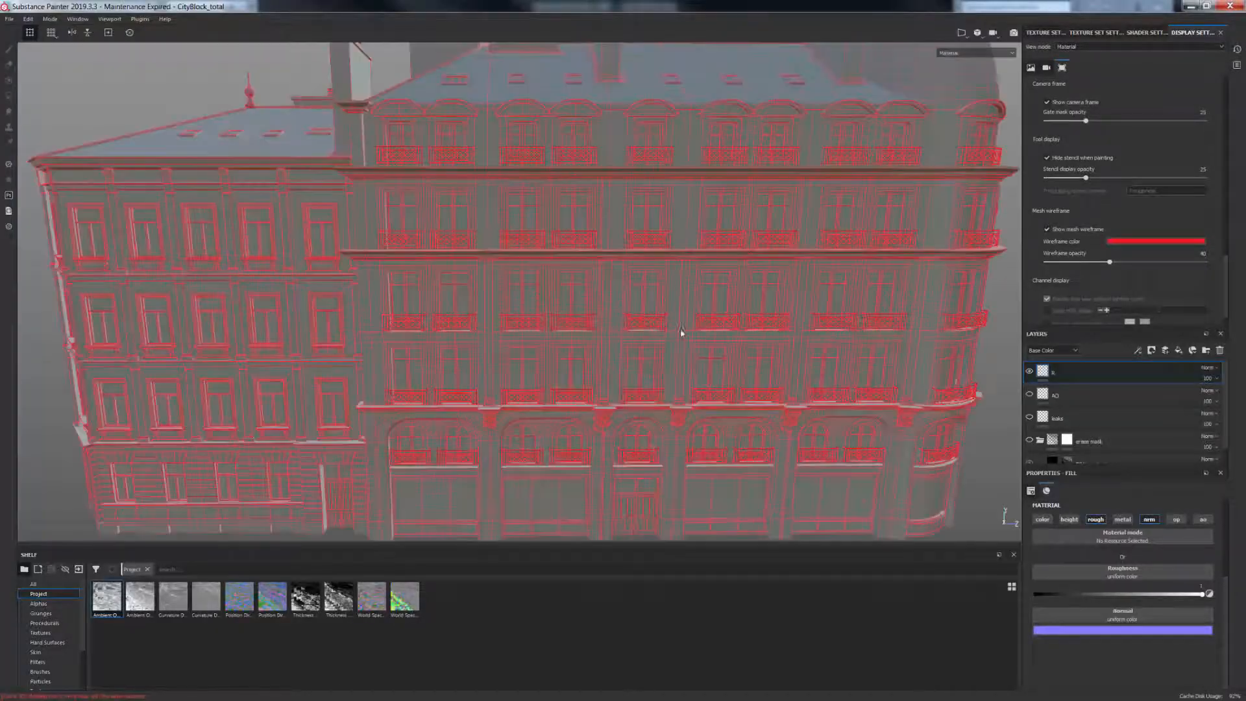
left_click_drag(866, 317, 747, 289, "alt")
middle_click_drag(733, 321, 545, 337, "alt")
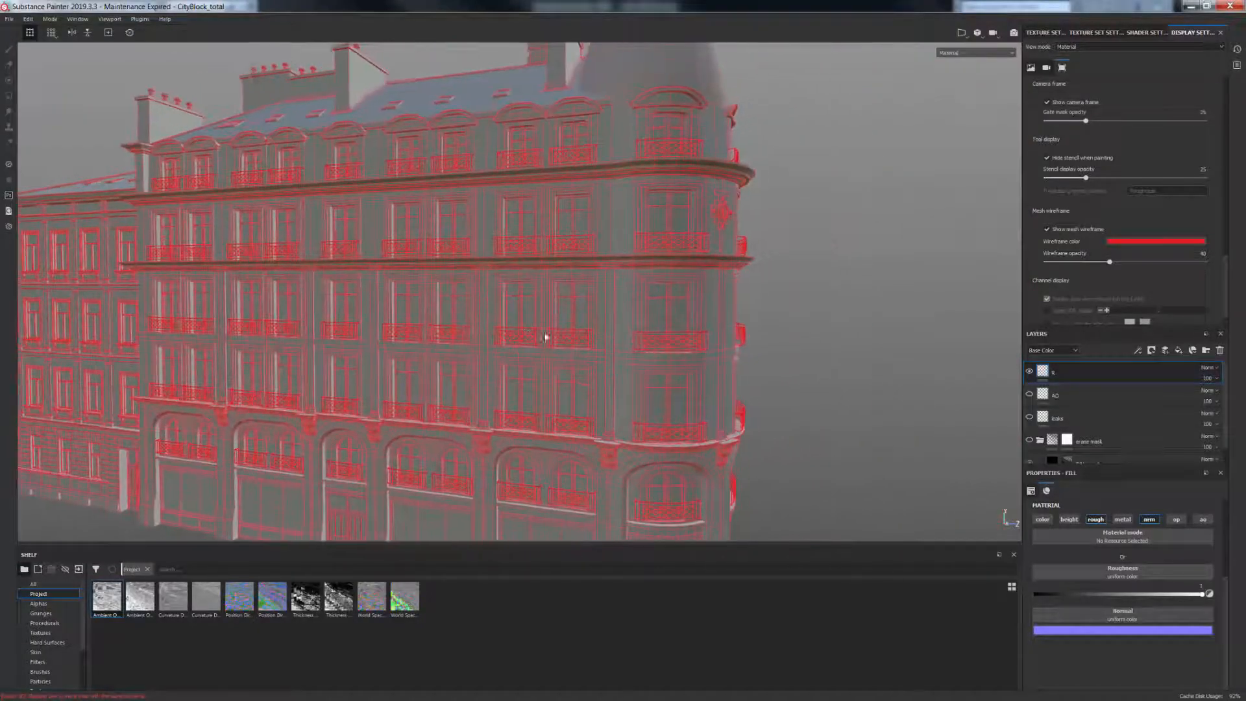
left_click_drag(823, 383, 647, 390, "alt")
scroll(402, 328, "down", 2)
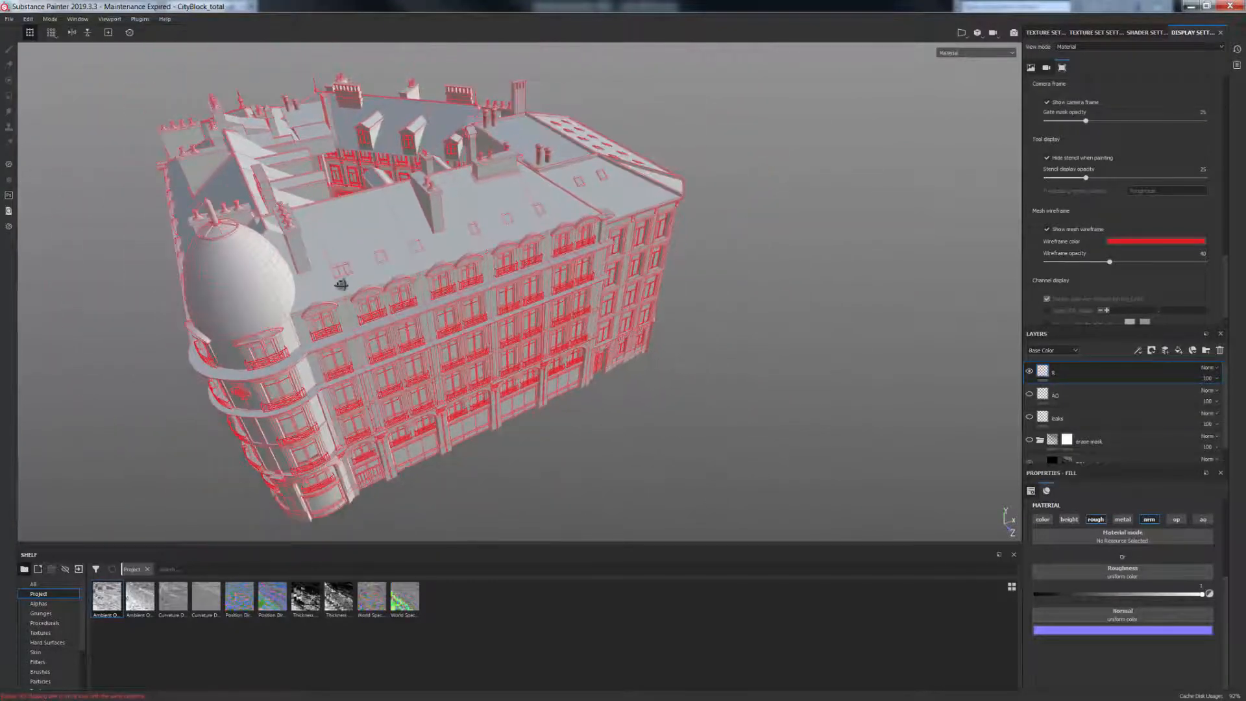
left_click_drag(341, 285, 458, 201, "alt")
middle_click_drag(248, 326, 858, 163, "alt")
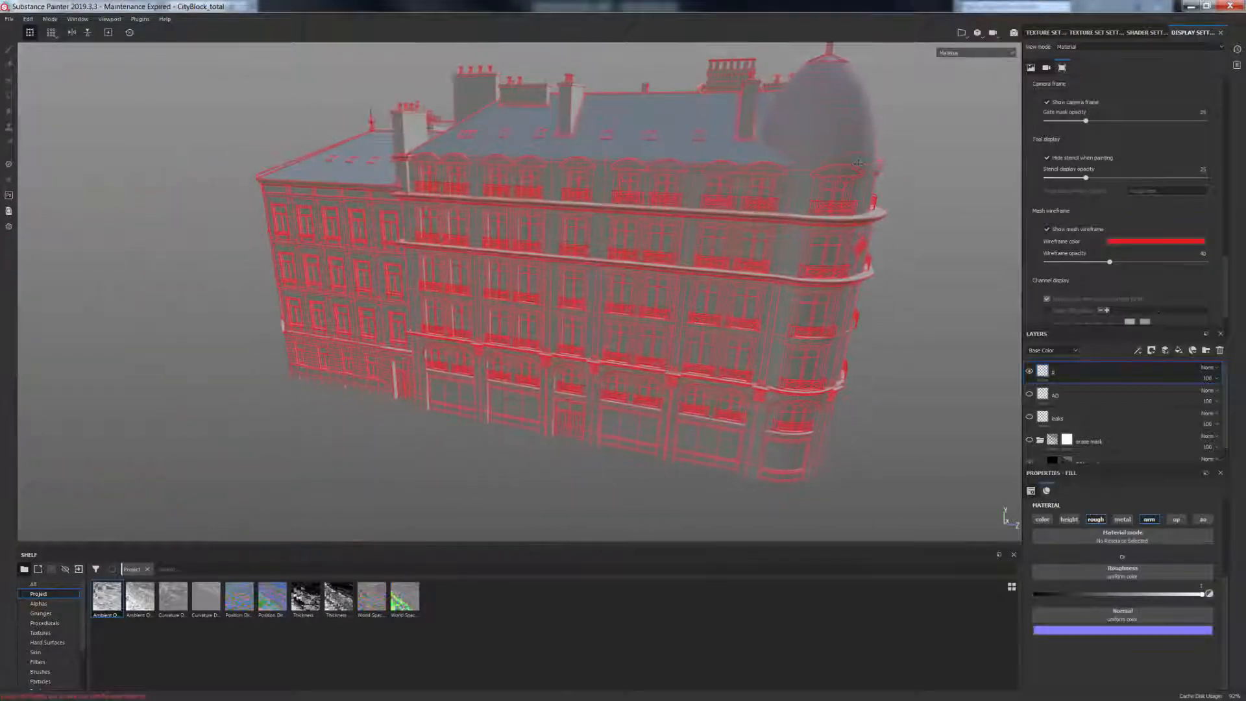
left_click_drag(539, 279, 364, 317, "alt")
middle_click_drag(885, 302, 645, 293, "alt")
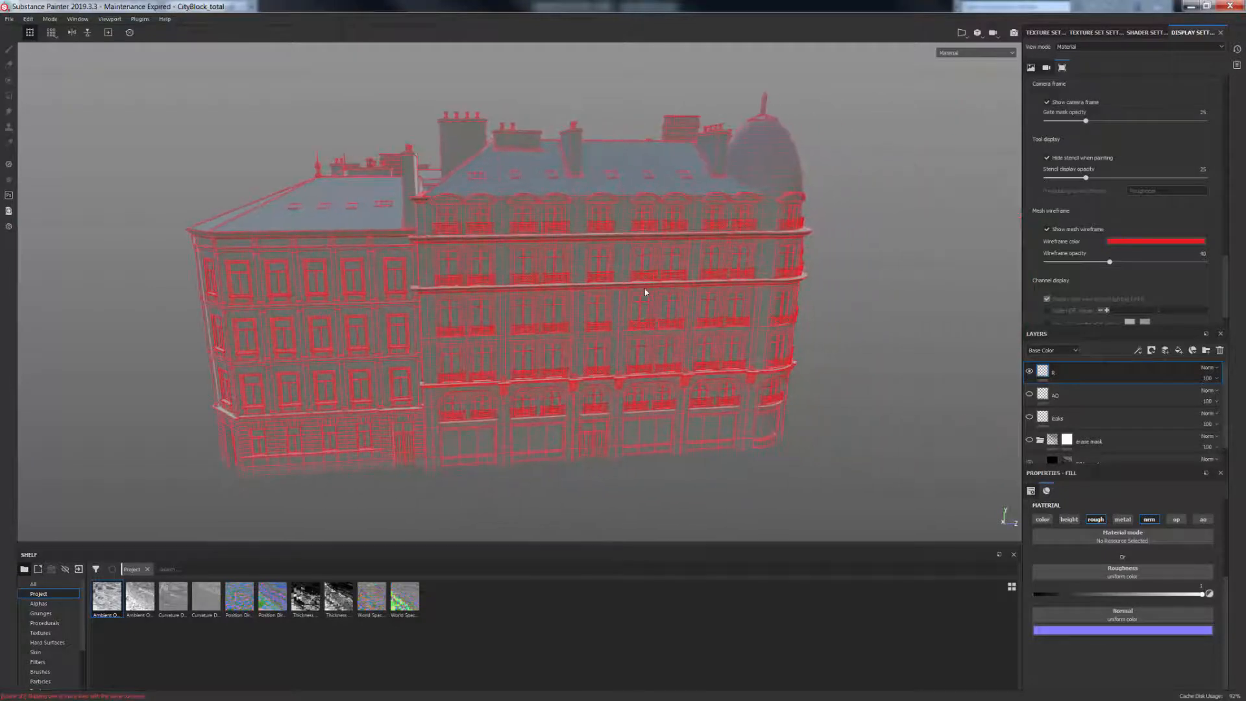
left_click_drag(645, 293, 732, 275, "alt")
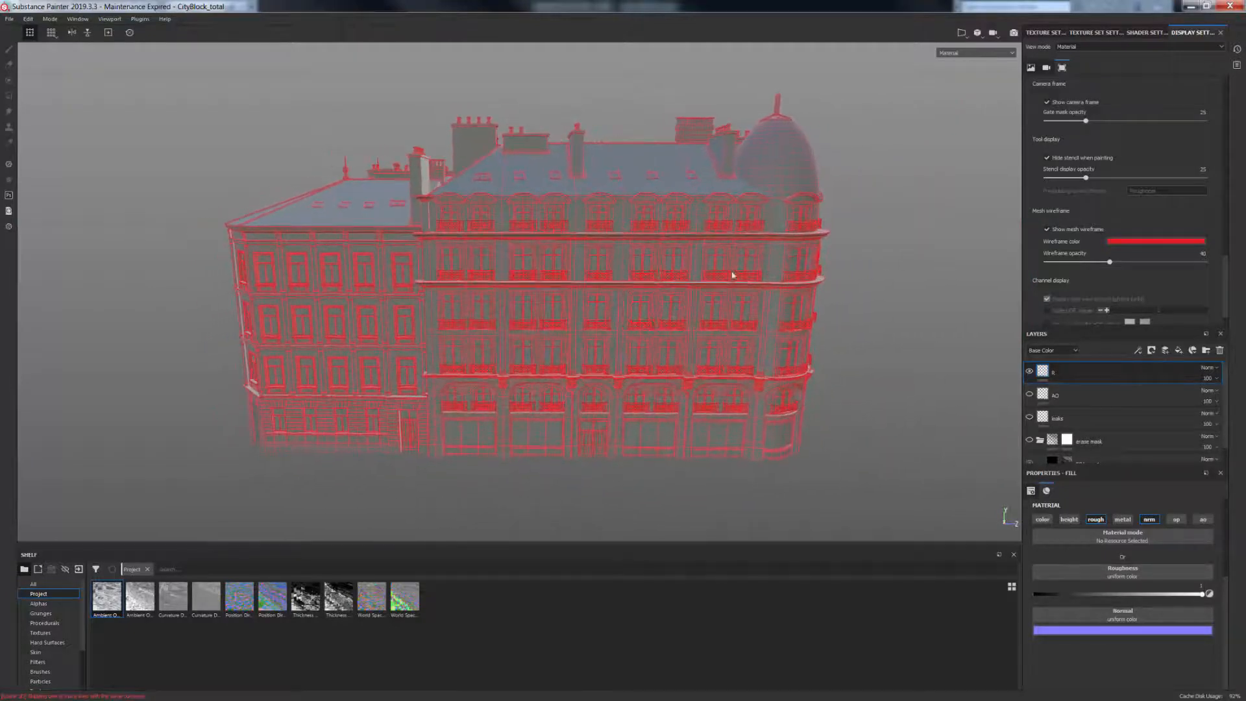
Turn off the mesh wireframe display and bring up the list of texture sets
left_click(1047, 230)
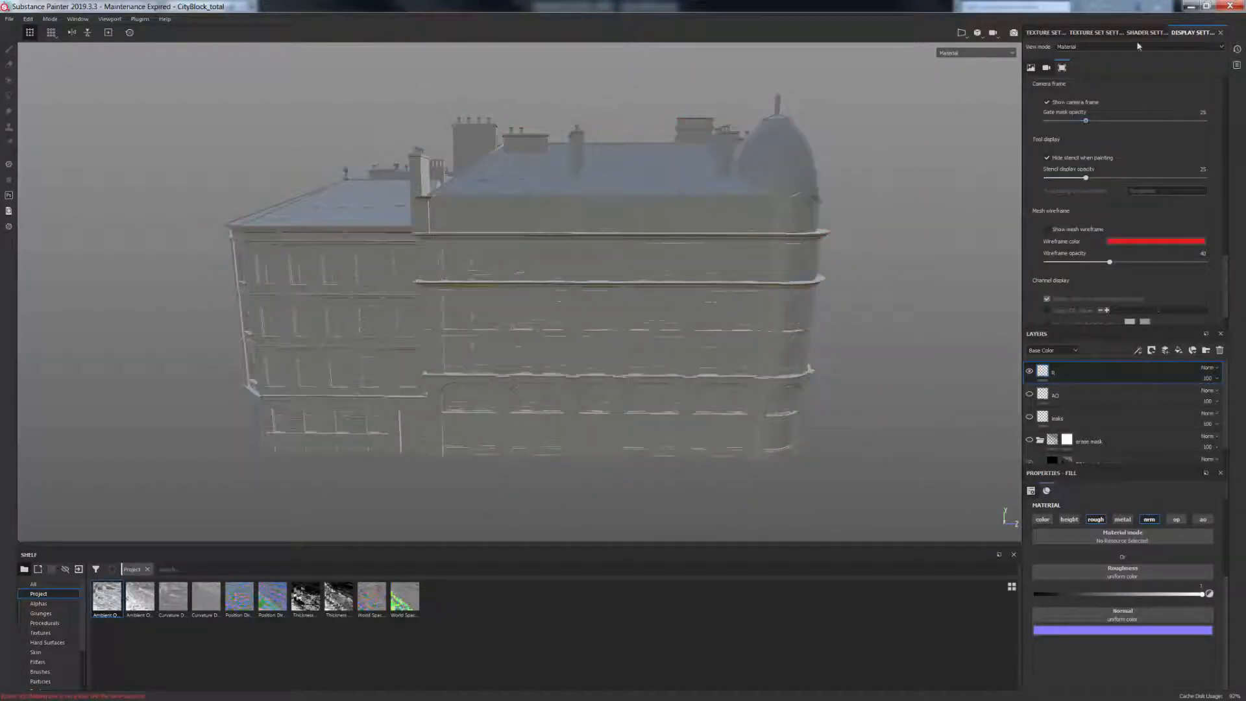
left_click(1084, 33)
left_click(1048, 32)
scroll(503, 309, "down", 2)
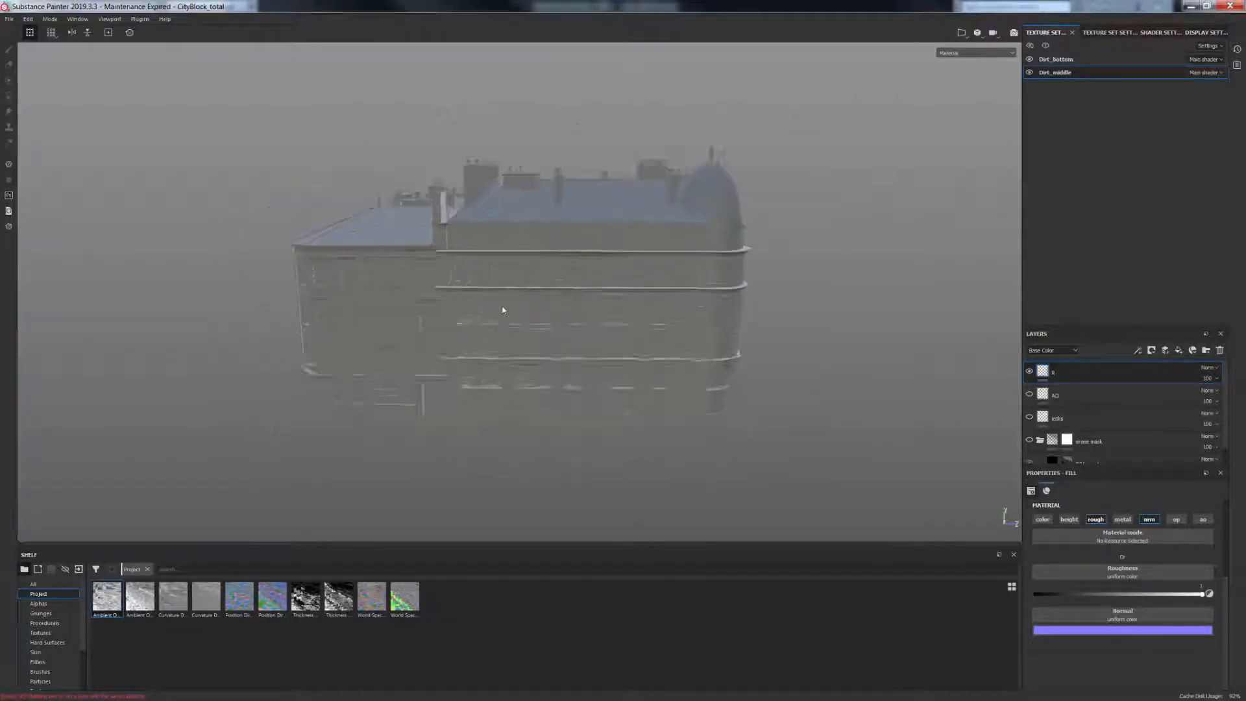
scroll(574, 306, "up", 4)
mouse_move(593, 320)
left_mouse_down("alt")
mouse_move(590, 296)
mouse_move(609, 313)
left_mouse_up("alt")
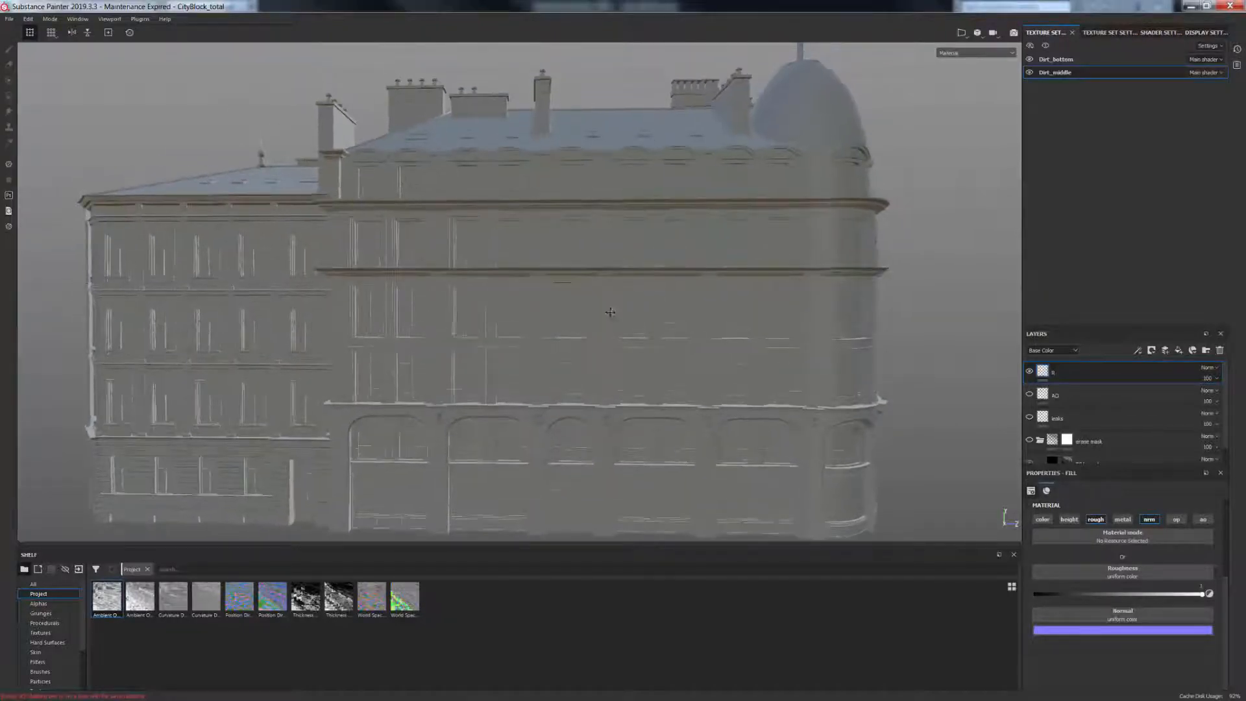
mouse_move(610, 313)
middle_mouse_down("alt")
mouse_move(606, 273)
mouse_move(609, 301)
middle_mouse_up("alt")
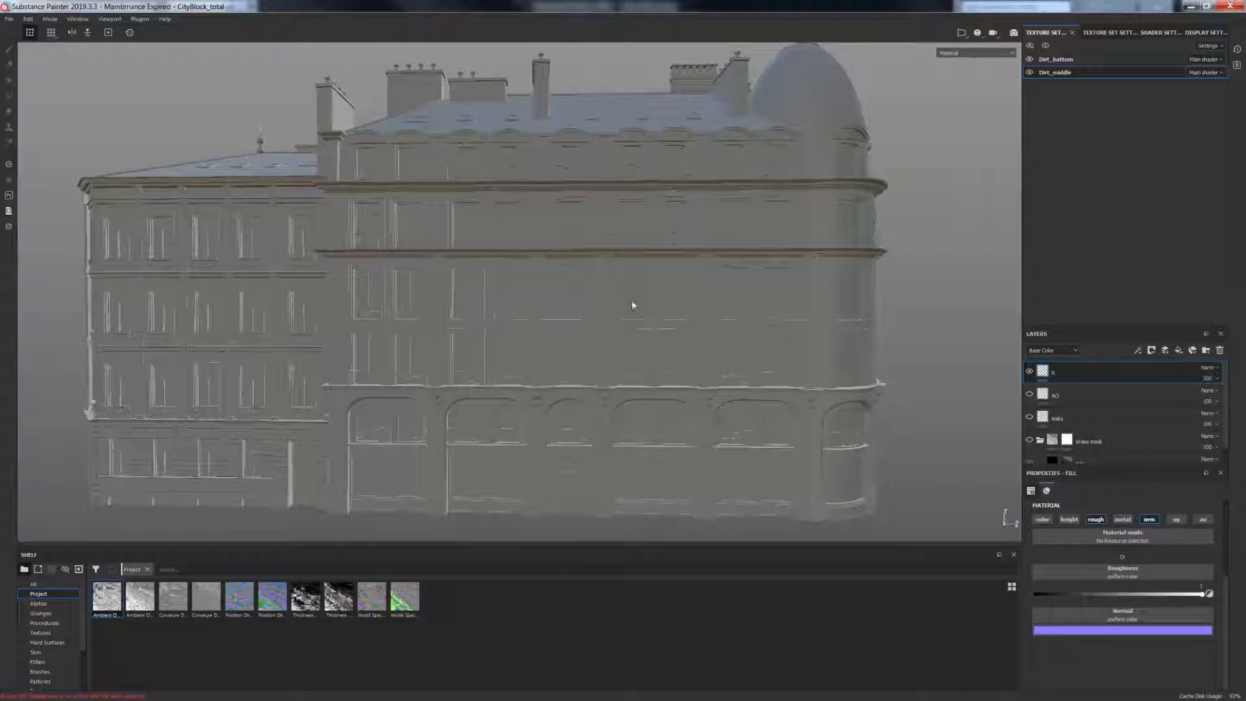
left_click_drag(635, 301, 637, 303, "alt")
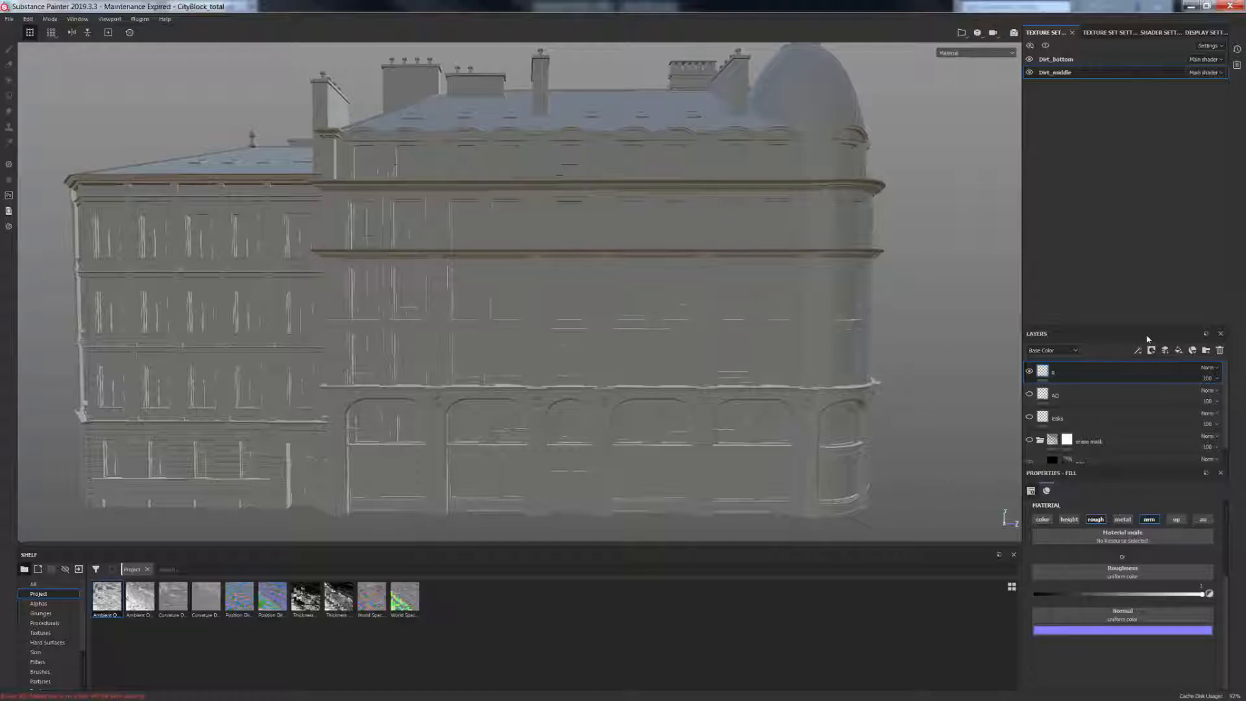
Make the AO layer visible in both the Dirt_bottom and Dirt_middle texture sets
left_click(1046, 74)
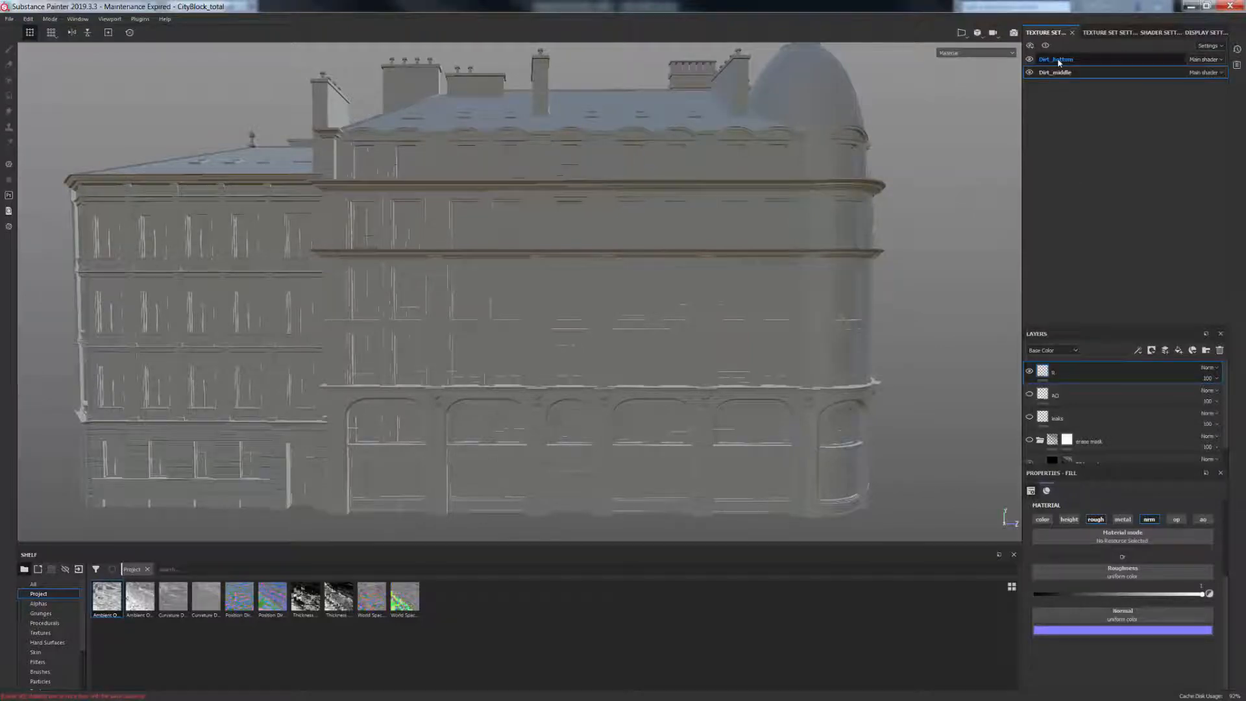
left_click(1030, 395)
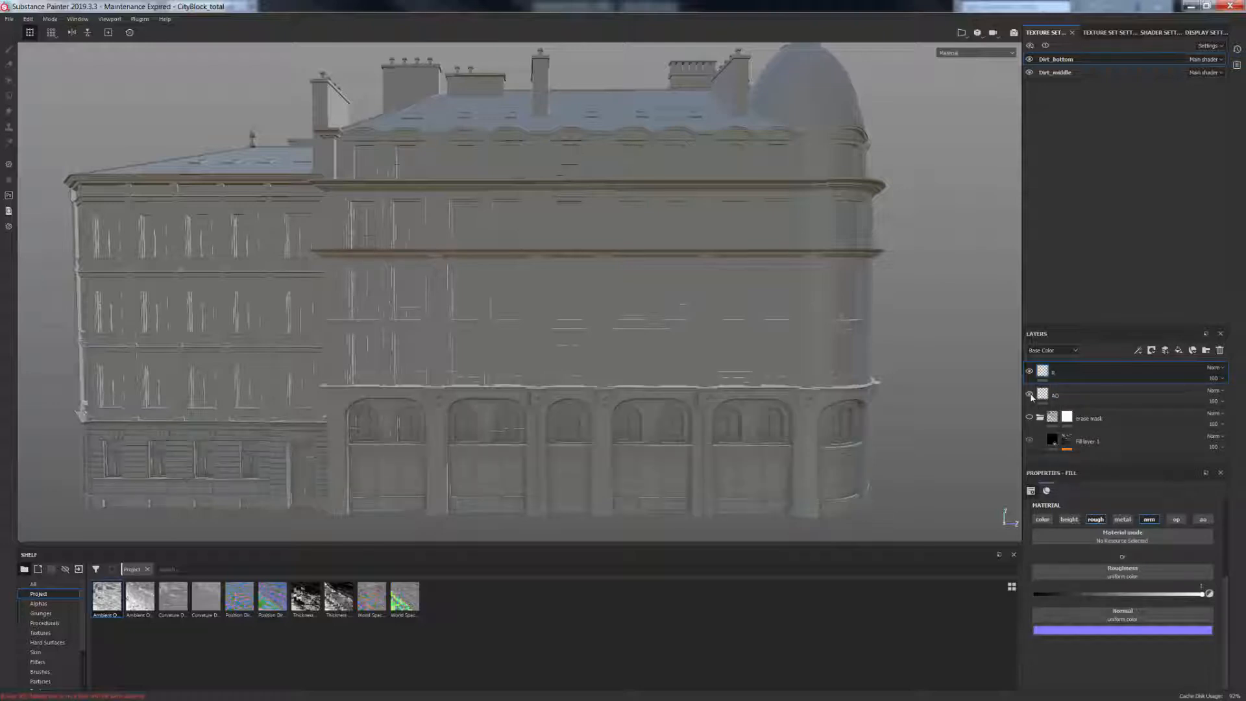
left_click(1075, 73)
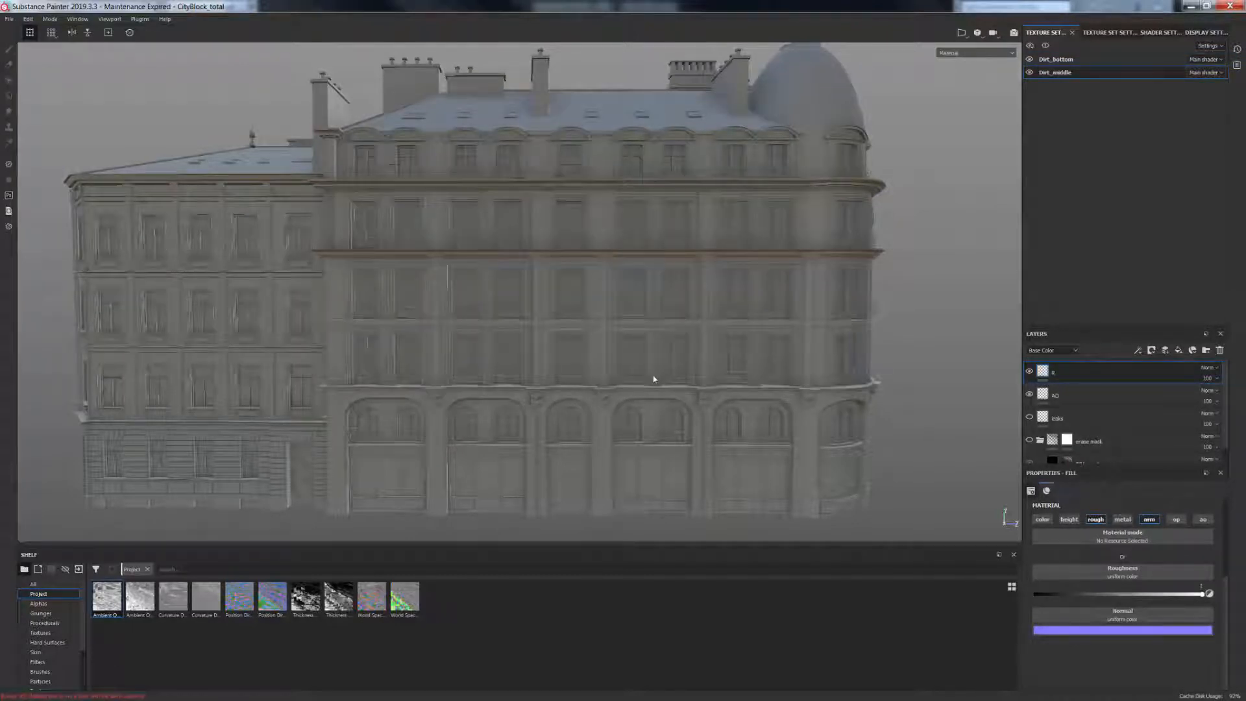
Examine the AO shading on the main facade's windows and arches and on the neighbouring building, compared with the whole block
scroll(659, 390, "up", 6)
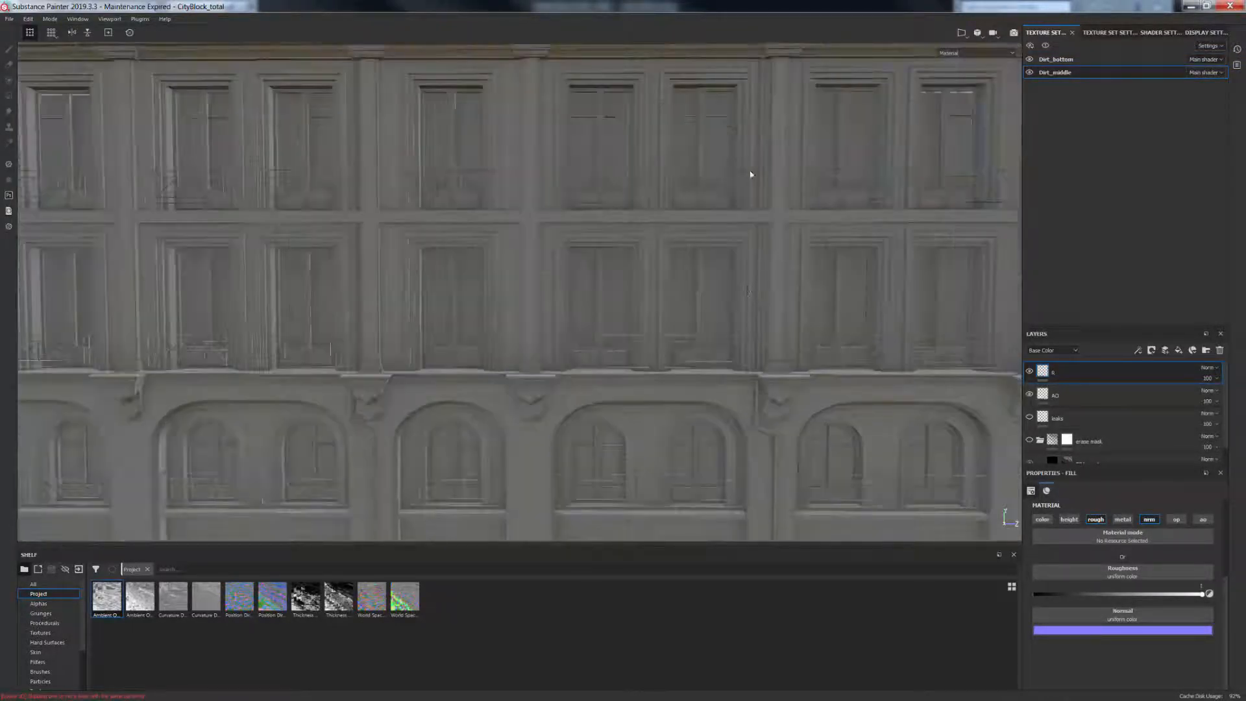
scroll(706, 338, "up", 2)
scroll(823, 287, "down", 4)
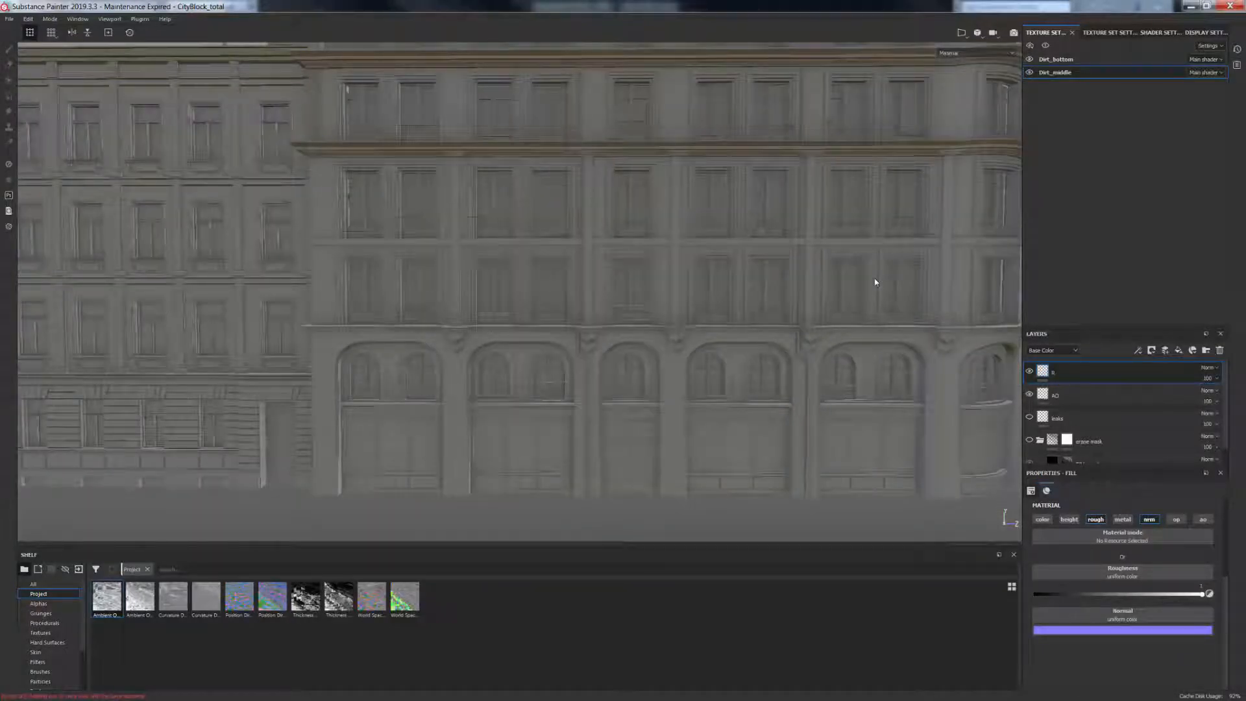
scroll(745, 304, "down", 2)
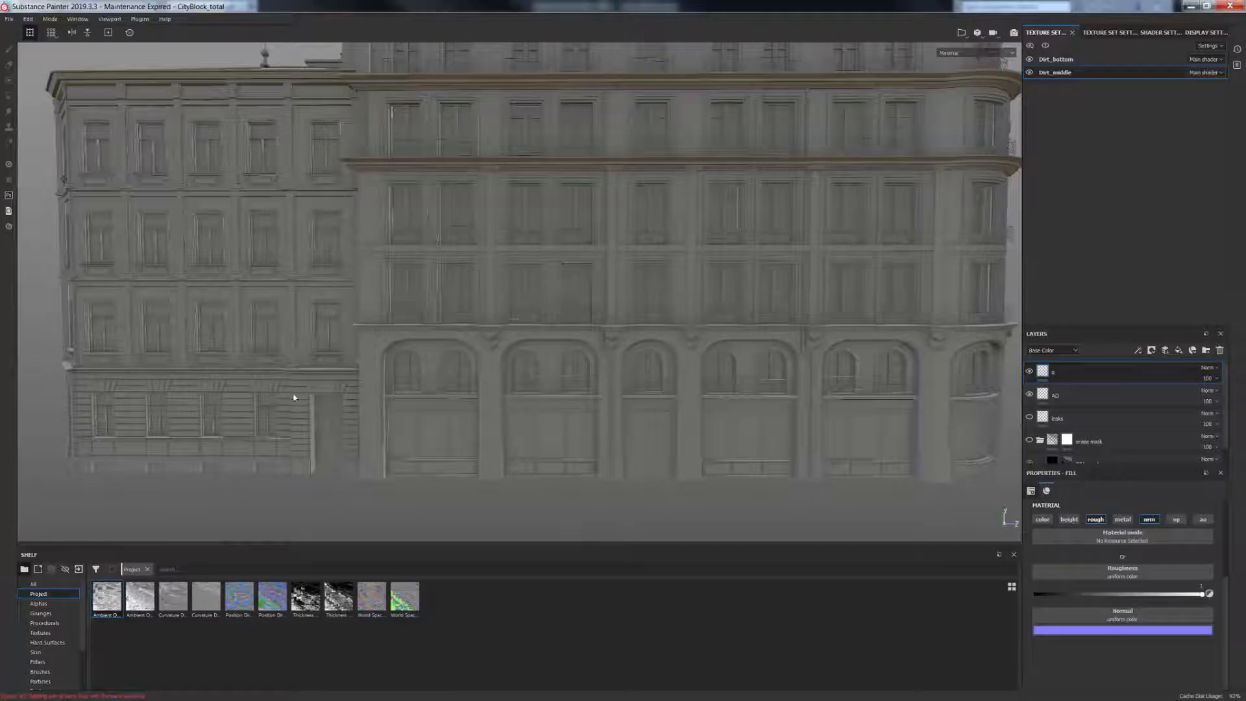
scroll(294, 398, "up", 1)
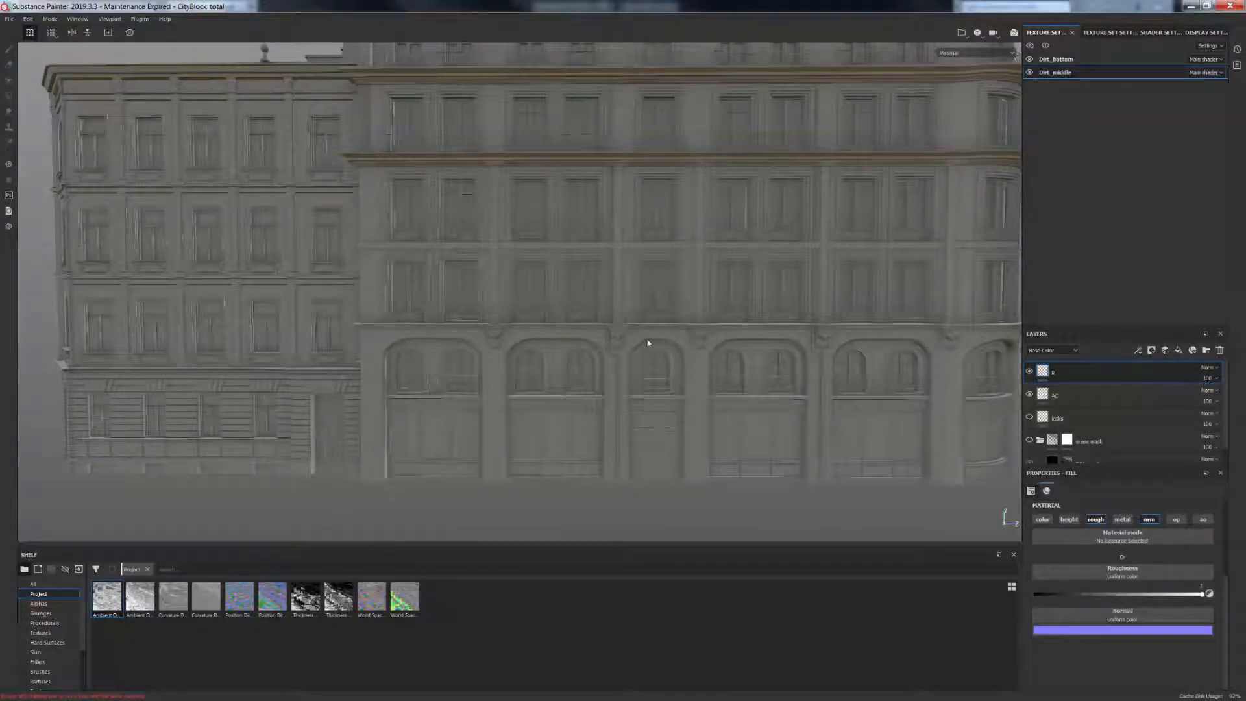
scroll(648, 343, "down", 2)
left_click_drag(702, 261, 796, 351, "alt")
scroll(796, 351, "down", 3)
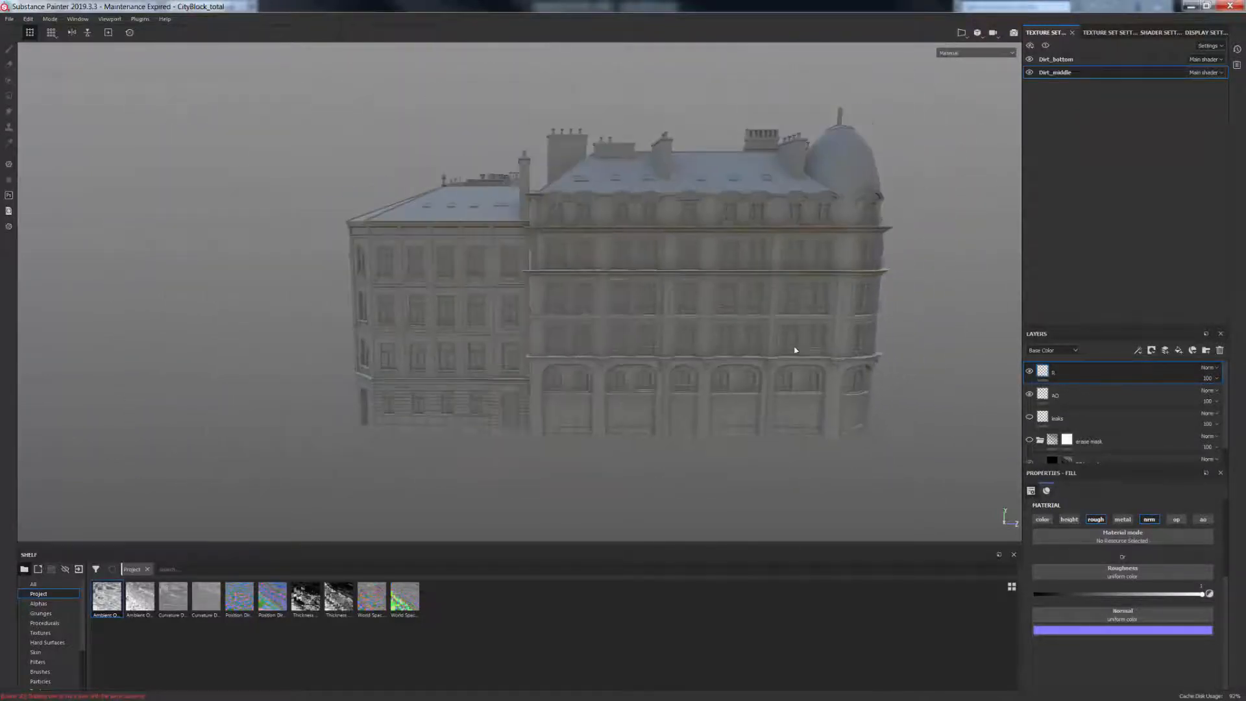
Examine the AO shading around the building's rounded corner, side facade and ground-floor arches
left_click_drag(642, 280, 753, 282, "alt")
left_click_drag(469, 294, 610, 335, "alt")
right_click_drag(415, 334, 509, 379, "alt")
left_click_drag(508, 379, 510, 356, "alt")
middle_click_drag(525, 376, 517, 301, "alt")
left_click_drag(518, 301, 529, 304, "alt")
right_click_drag(530, 422, 540, 436, "alt")
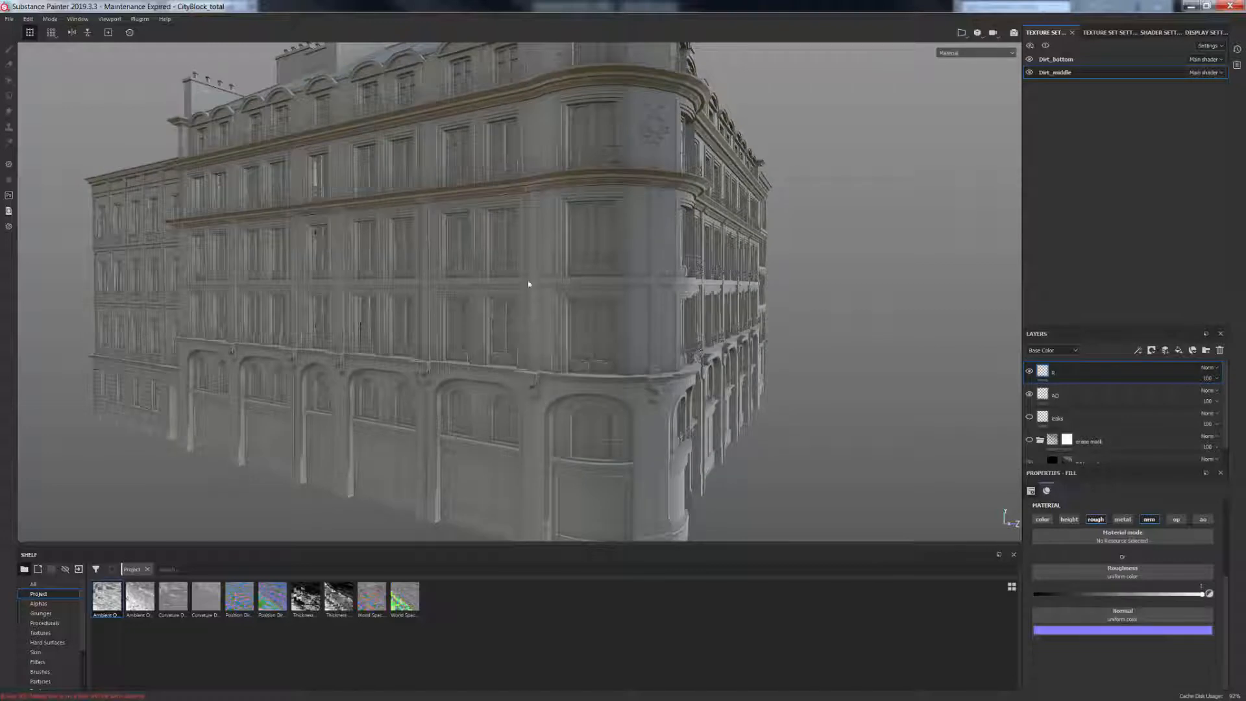
left_click_drag(501, 380, 516, 374, "alt")
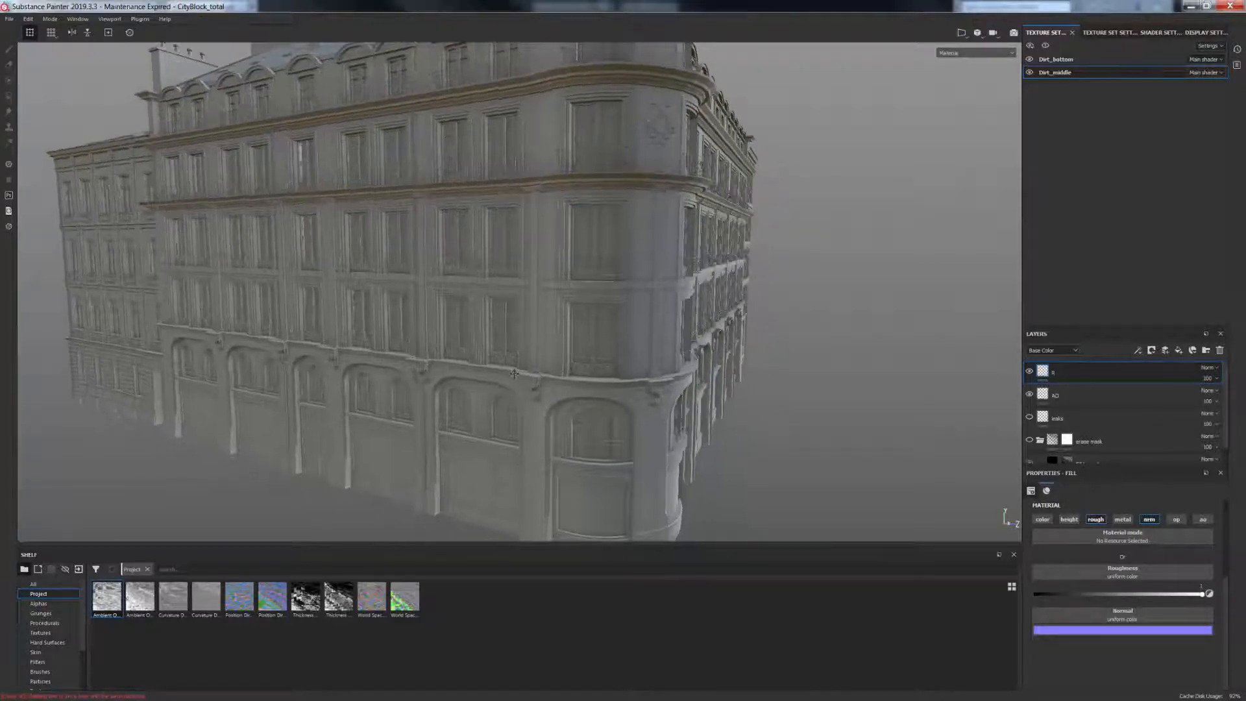
middle_click_drag(516, 374, 531, 370, "alt")
left_click_drag(532, 370, 583, 362, "alt")
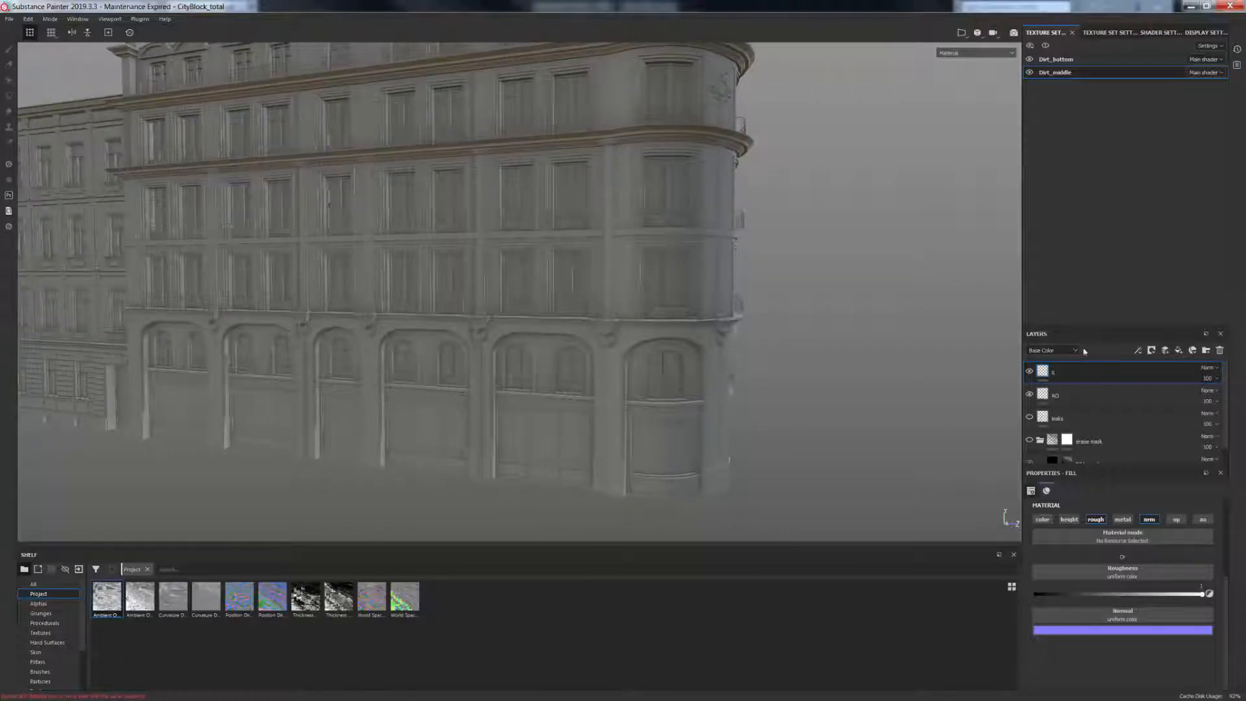
Make the erase mask group visible in the Dirt_bottom texture set and inspect the ground-floor arches and shopfronts
left_click(1088, 66)
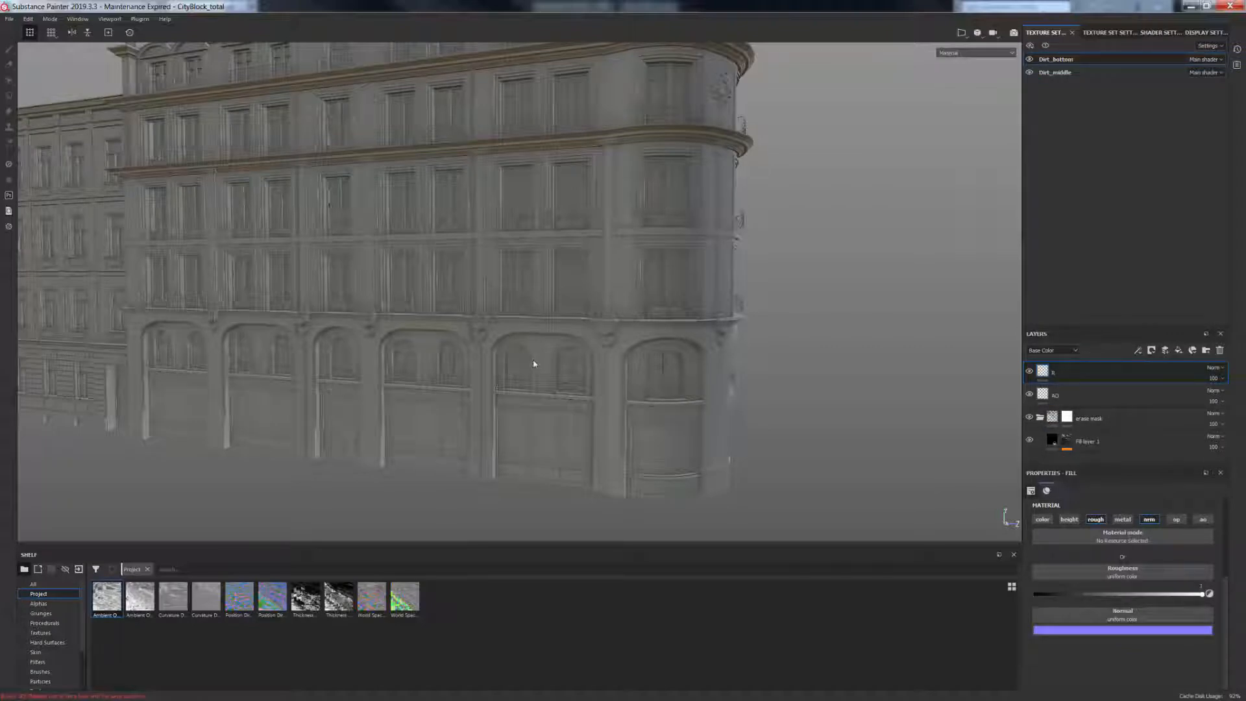
scroll(542, 357, "down", 2)
scroll(543, 356, "up", 6)
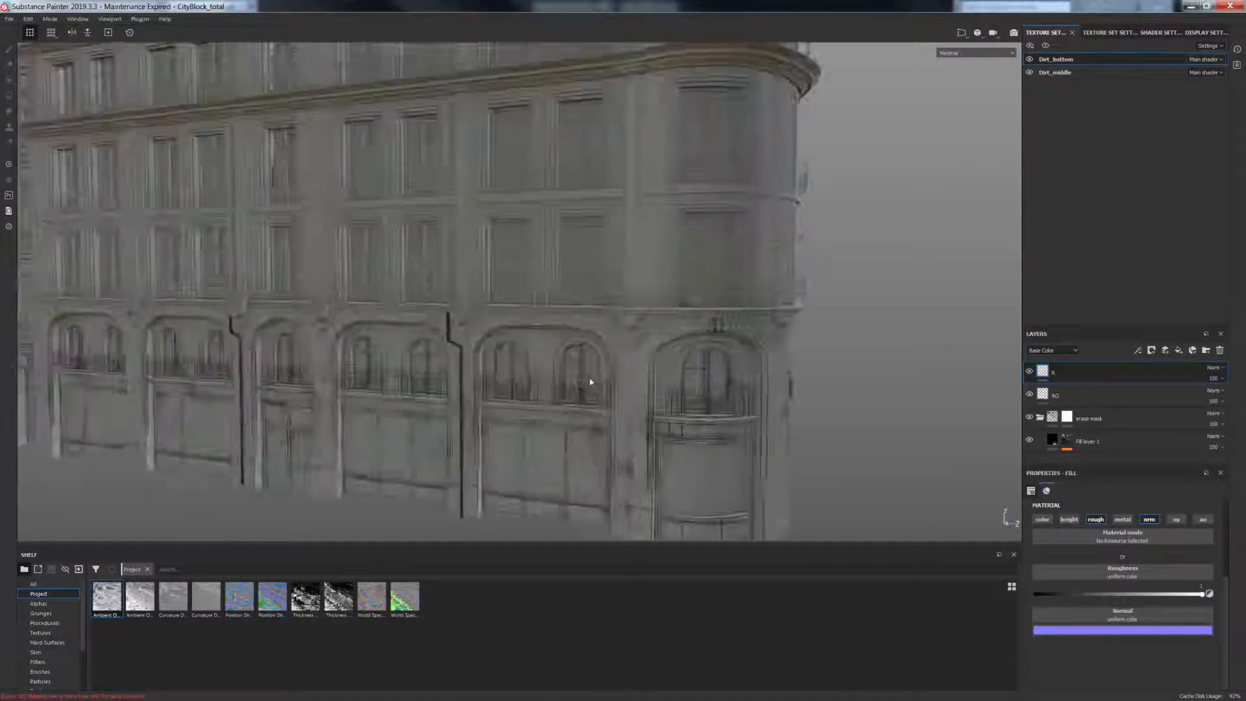
scroll(682, 378, "down", 2)
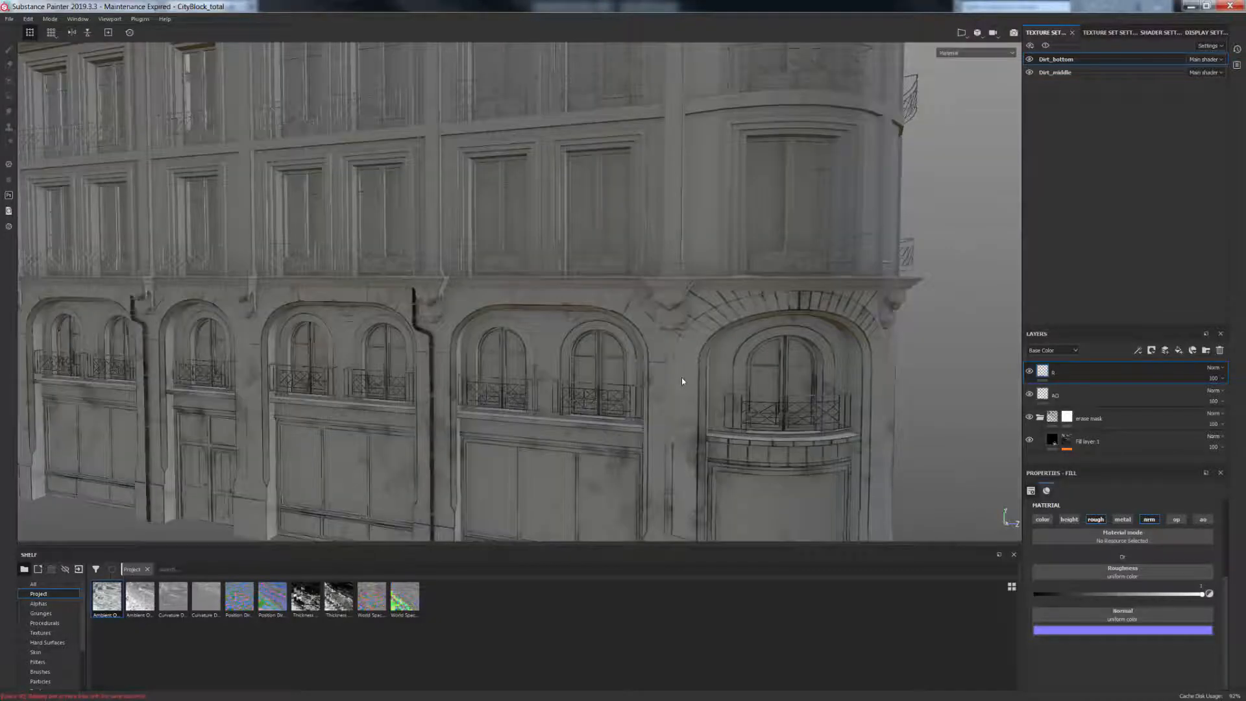
scroll(683, 381, "down", 2)
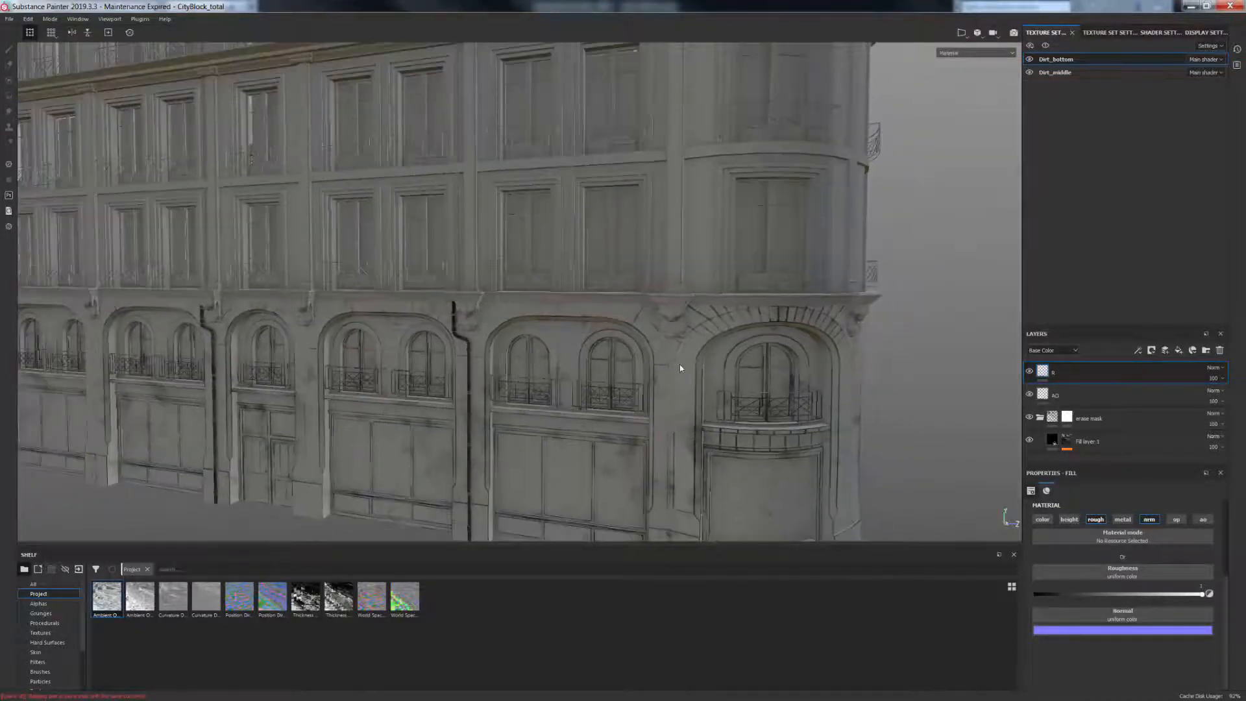
Make the erase mask group visible in the Dirt_middle texture set, keeping the leaks layer hidden
left_click(1070, 71)
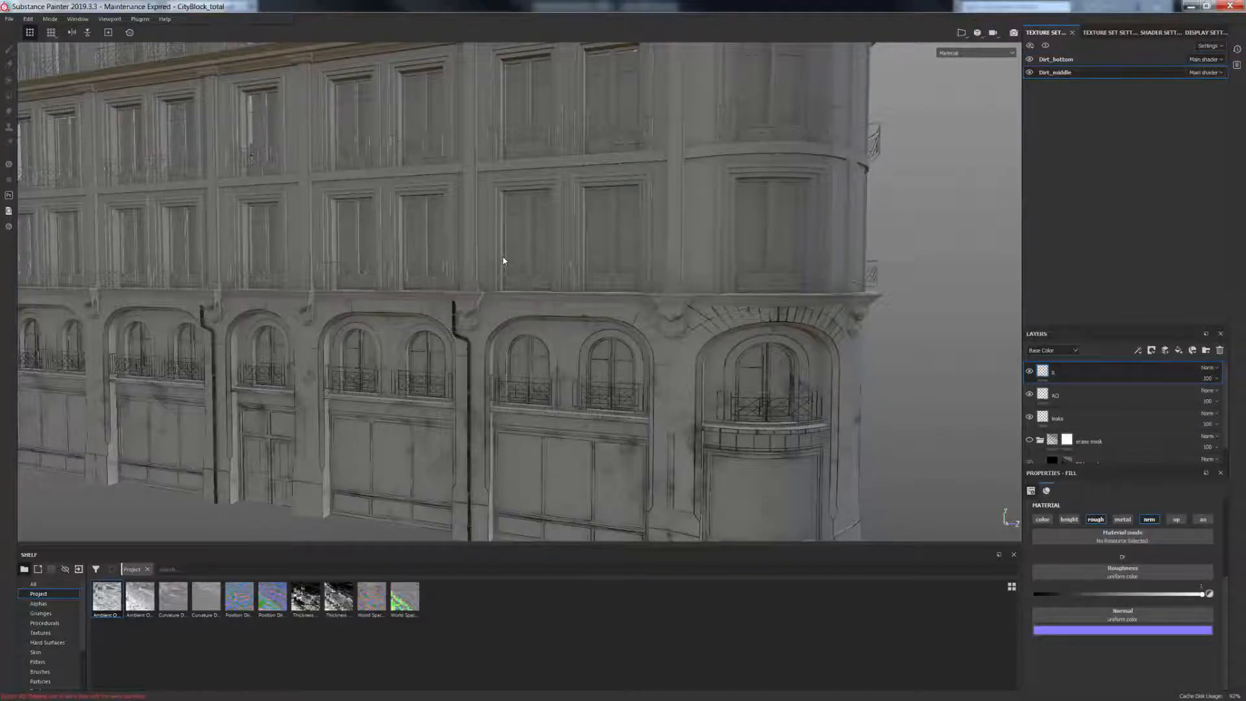
scroll(503, 261, "down", 2)
left_click_drag(519, 215, 512, 239, "alt")
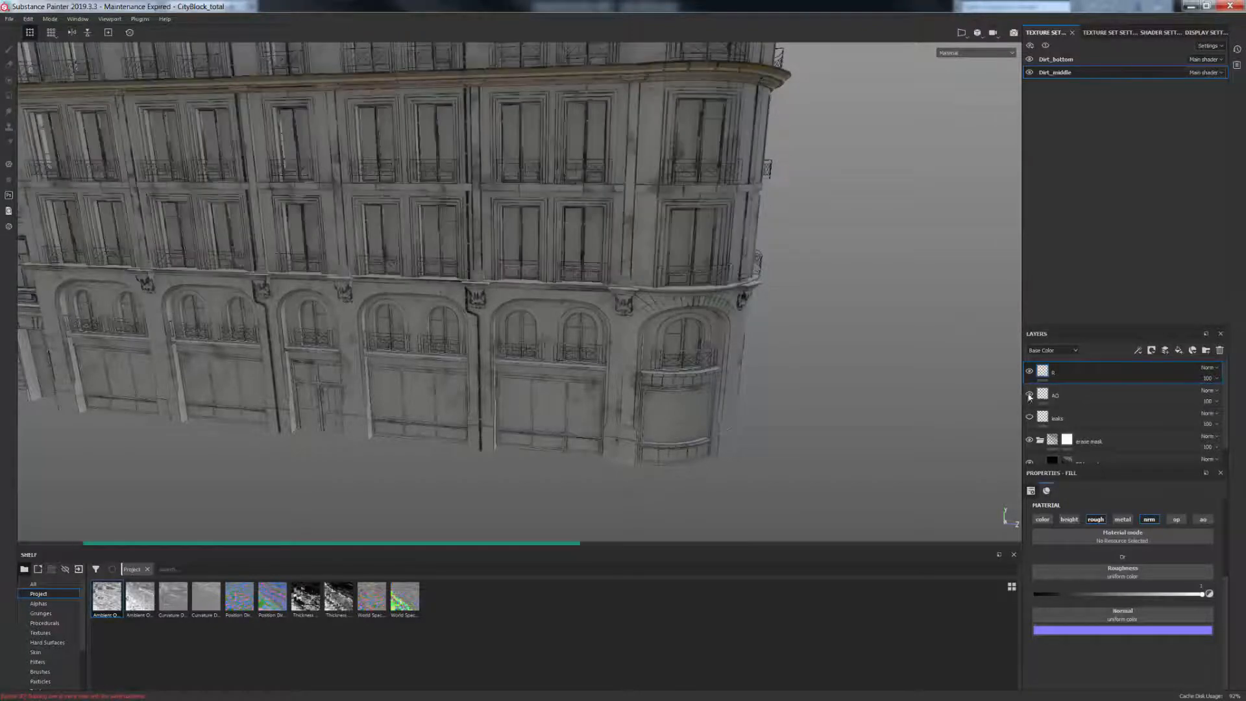
Examine the dirt around the windows, cornices and drainpipes on both street facades
scroll(651, 341, "down", 3)
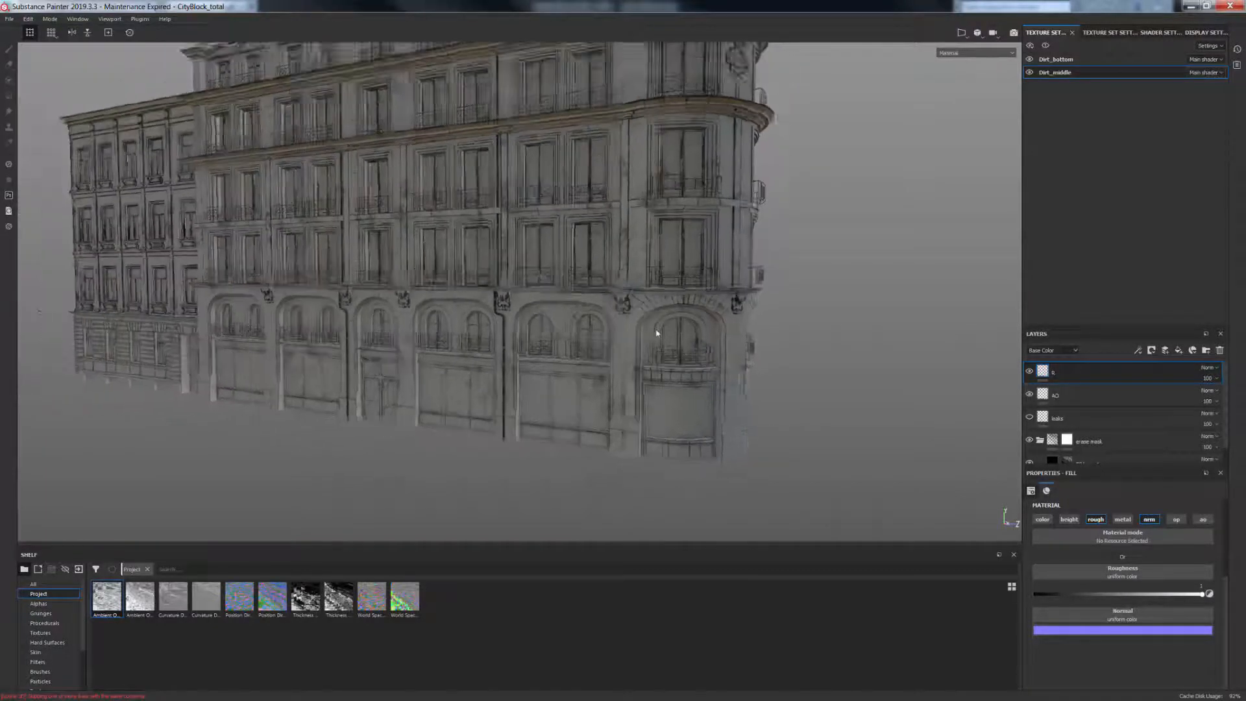
left_click_drag(318, 170, 467, 281, "alt")
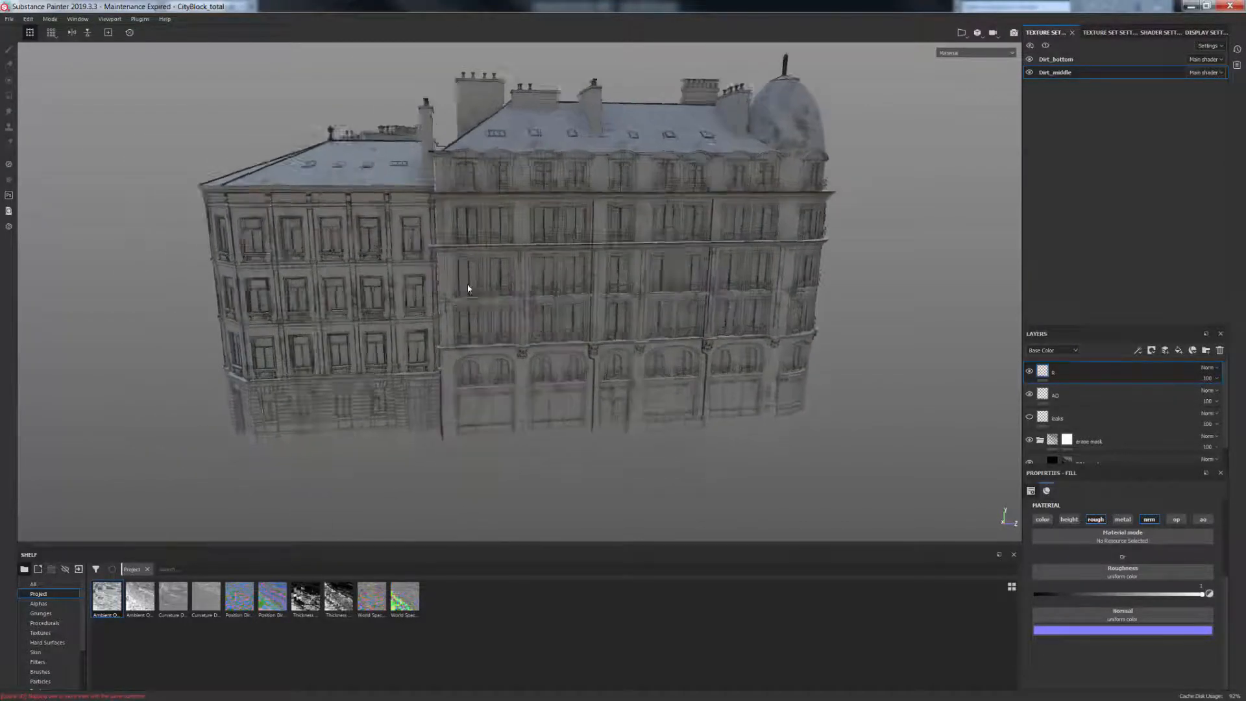
scroll(468, 281, "up", 6)
left_click_drag(455, 324, 458, 325, "alt")
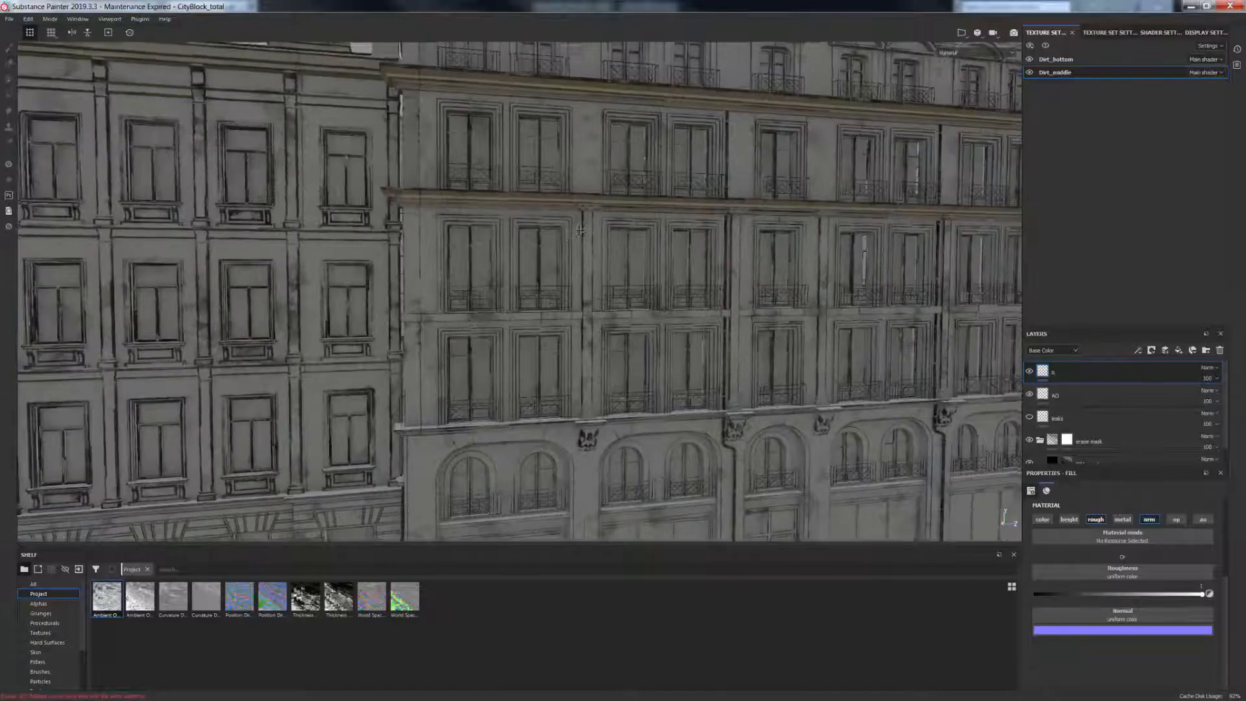
middle_click_drag(457, 324, 563, 265, "alt")
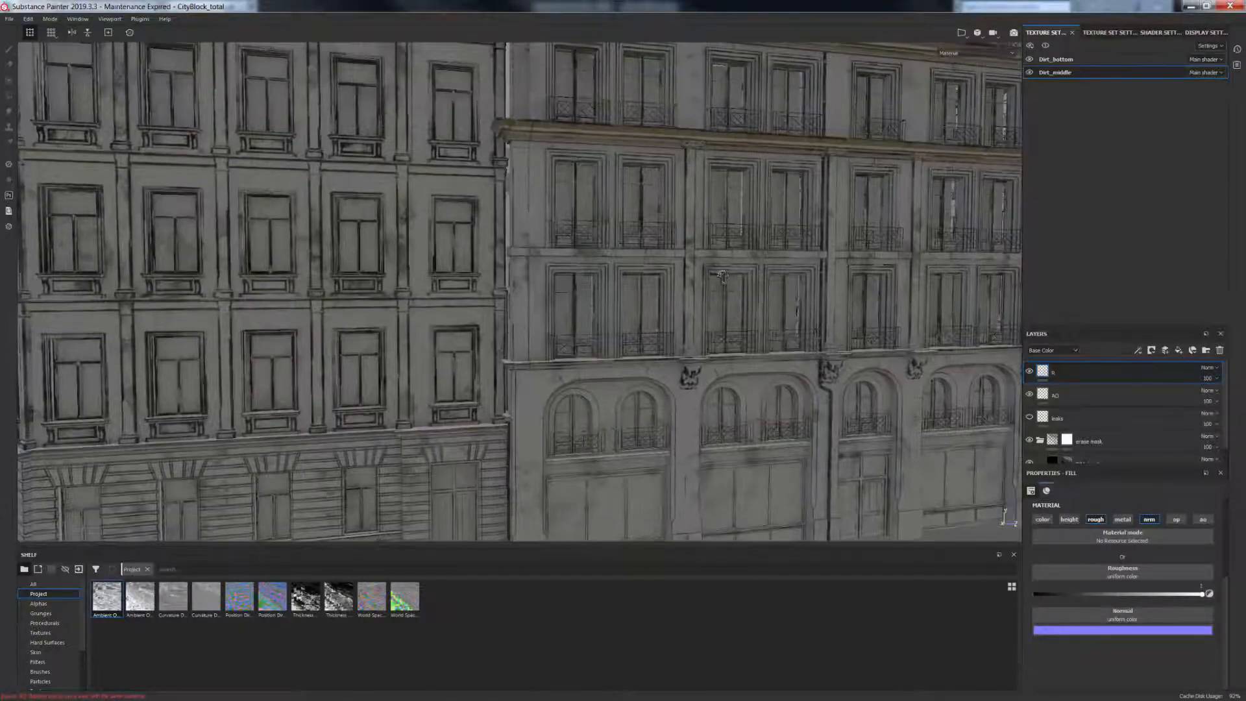
left_click_drag(688, 259, 657, 309, "alt")
scroll(657, 313, "down", 5)
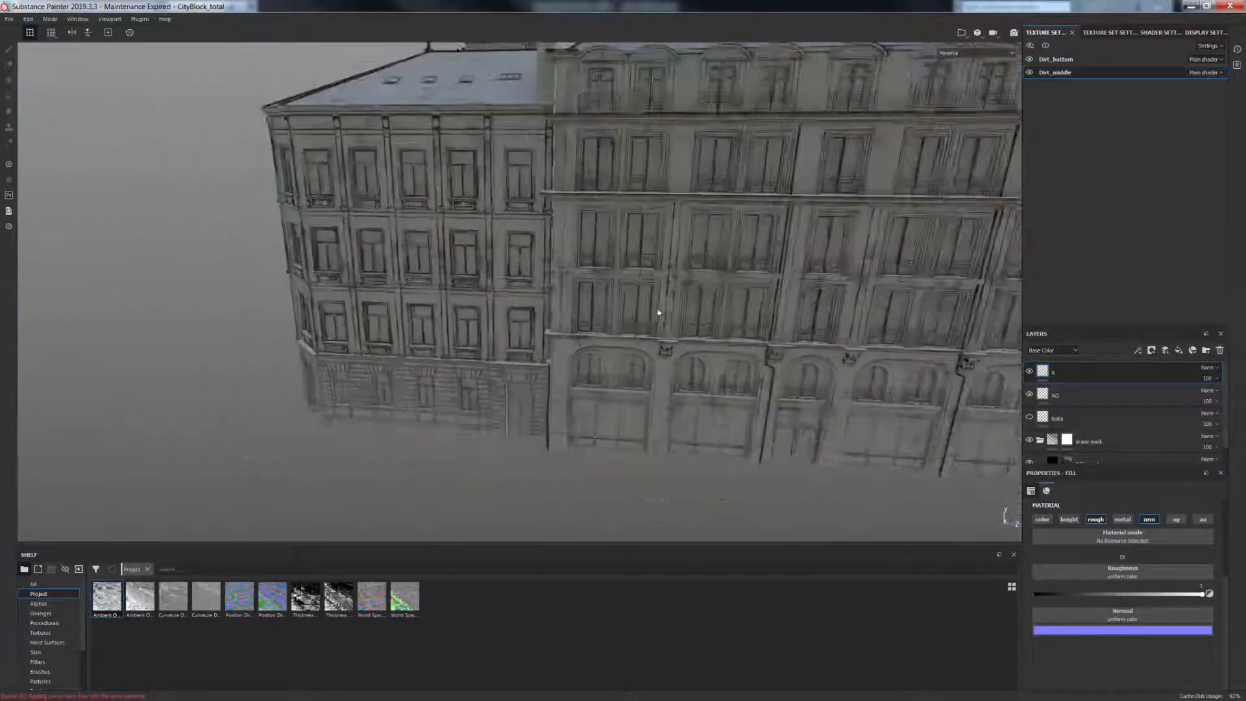
Examine the dirt on the main roof, skylights, chimneys and corner dome
left_click_drag(779, 219, 692, 244, "alt")
scroll(692, 243, "up", 8)
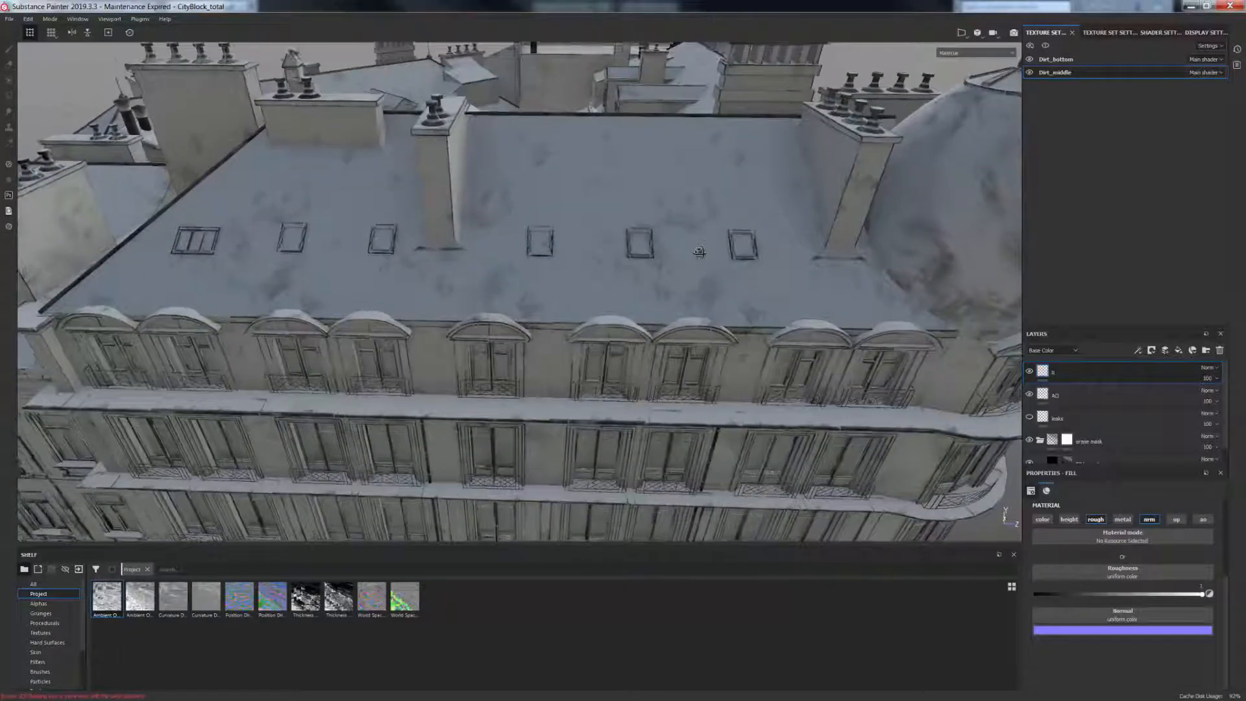
right_click_drag(699, 252, 690, 355, "alt")
left_click_drag(689, 355, 911, 342, "alt")
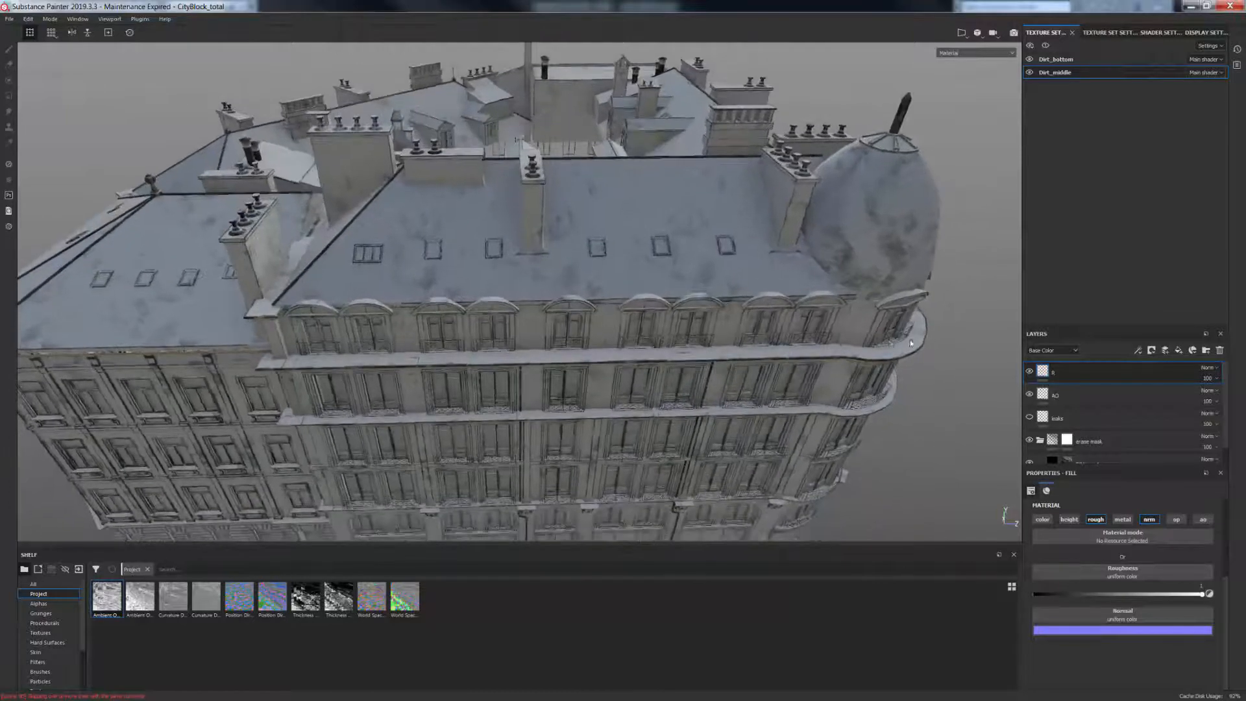
scroll(727, 225, "down", 2)
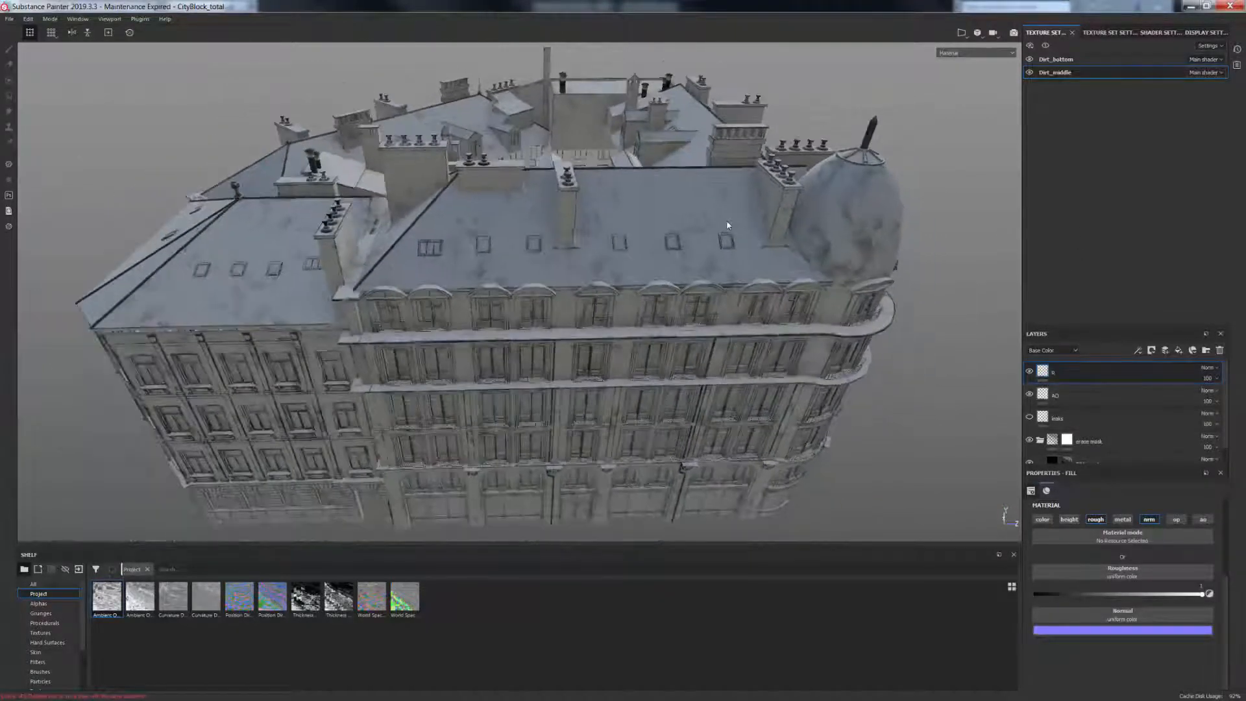
scroll(727, 225, "up", 3)
left_click_drag(727, 225, 732, 221, "alt")
scroll(731, 225, "up", 2)
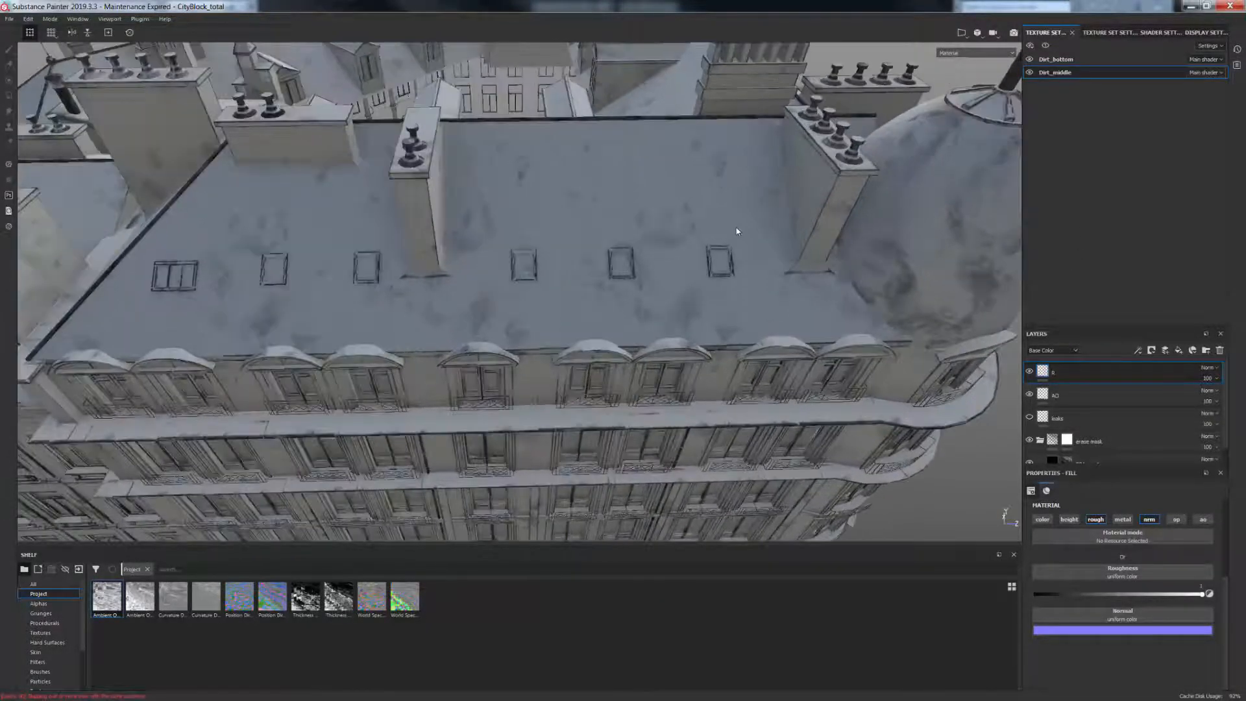
Select the leaks layer of the Dirt_middle texture set and make it visible on the main roof
left_click(1057, 422)
left_click(1030, 416)
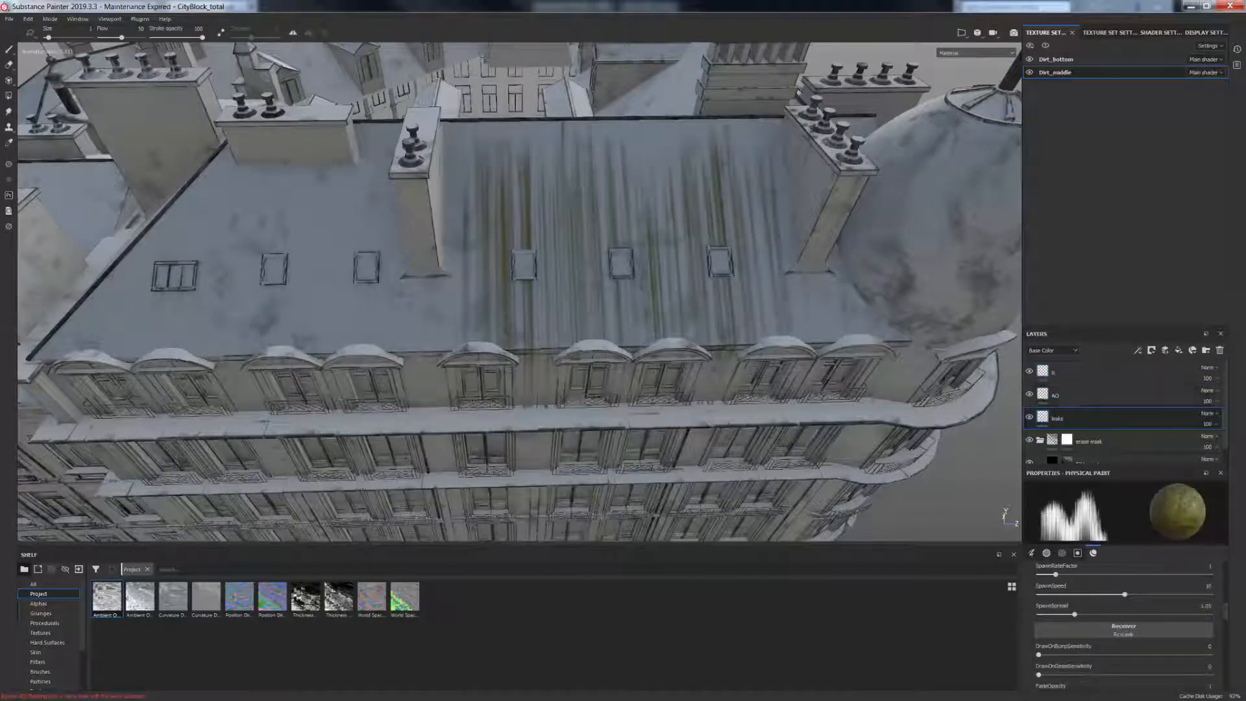
left_click_drag(630, 232, 702, 235, "alt")
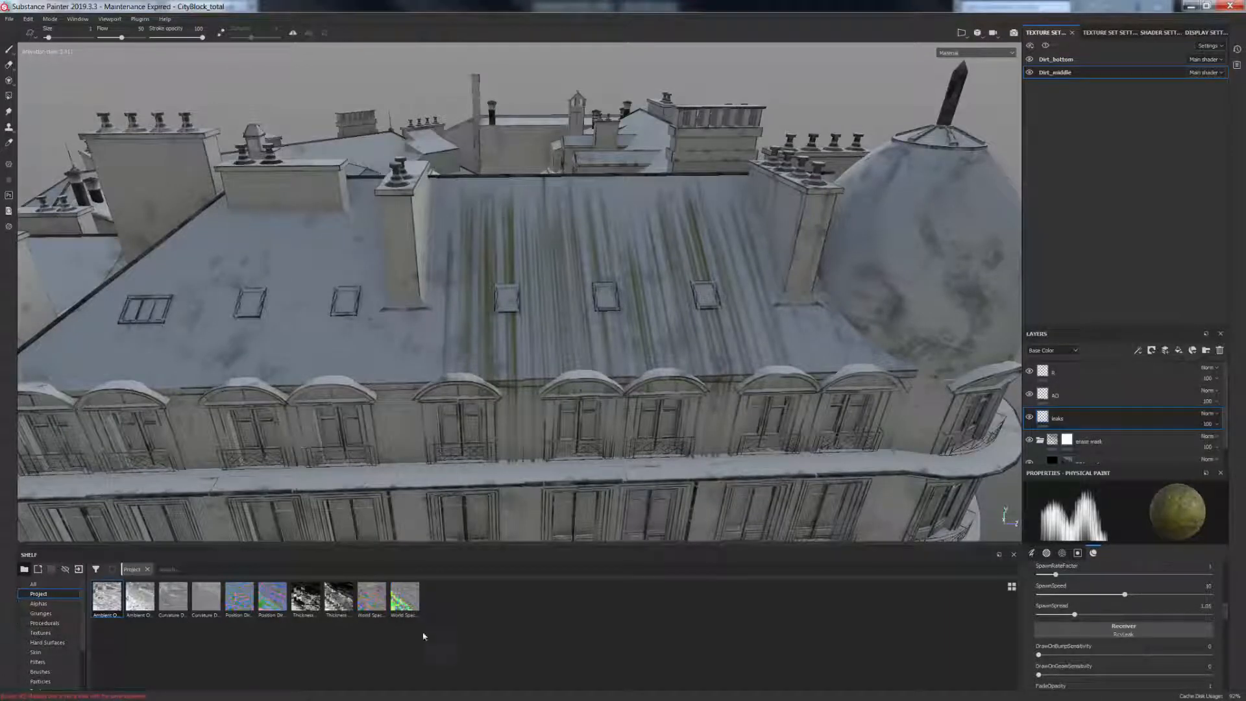
Choose the Ground Moss material and paint physical leak streaks down the main roof section with the unstained skylights
left_click_drag(83, 608, 85, 661)
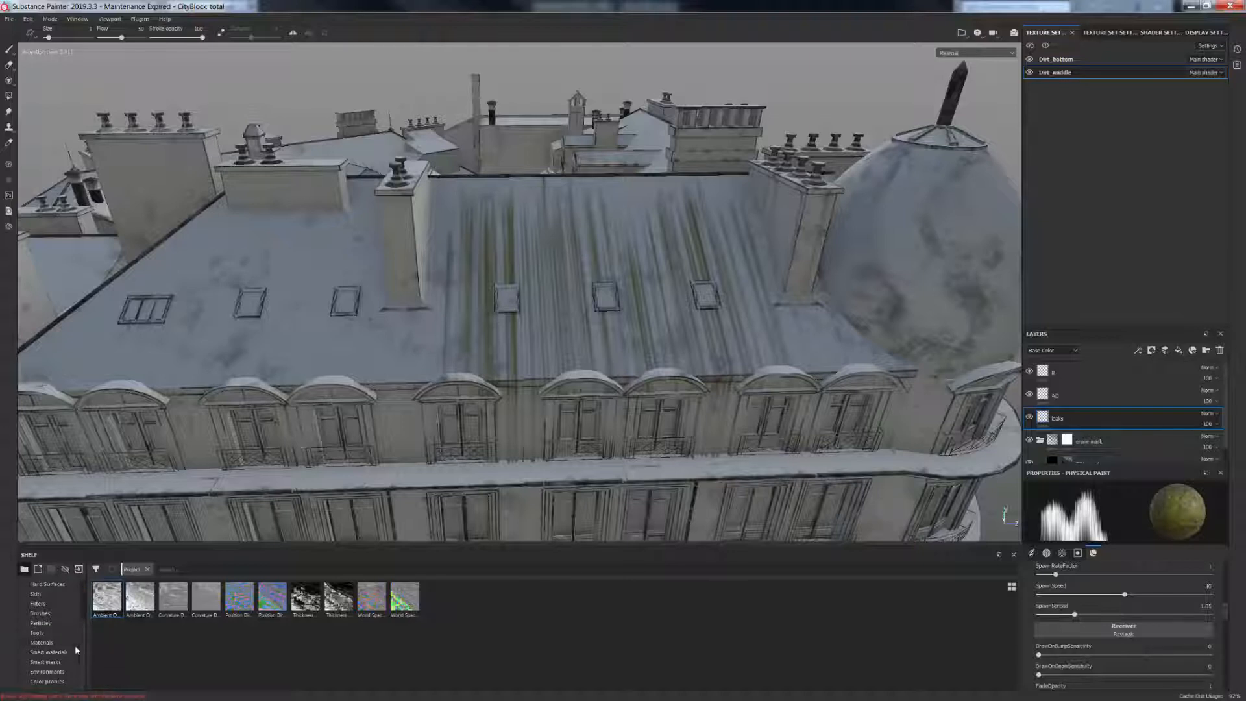
left_click(55, 635)
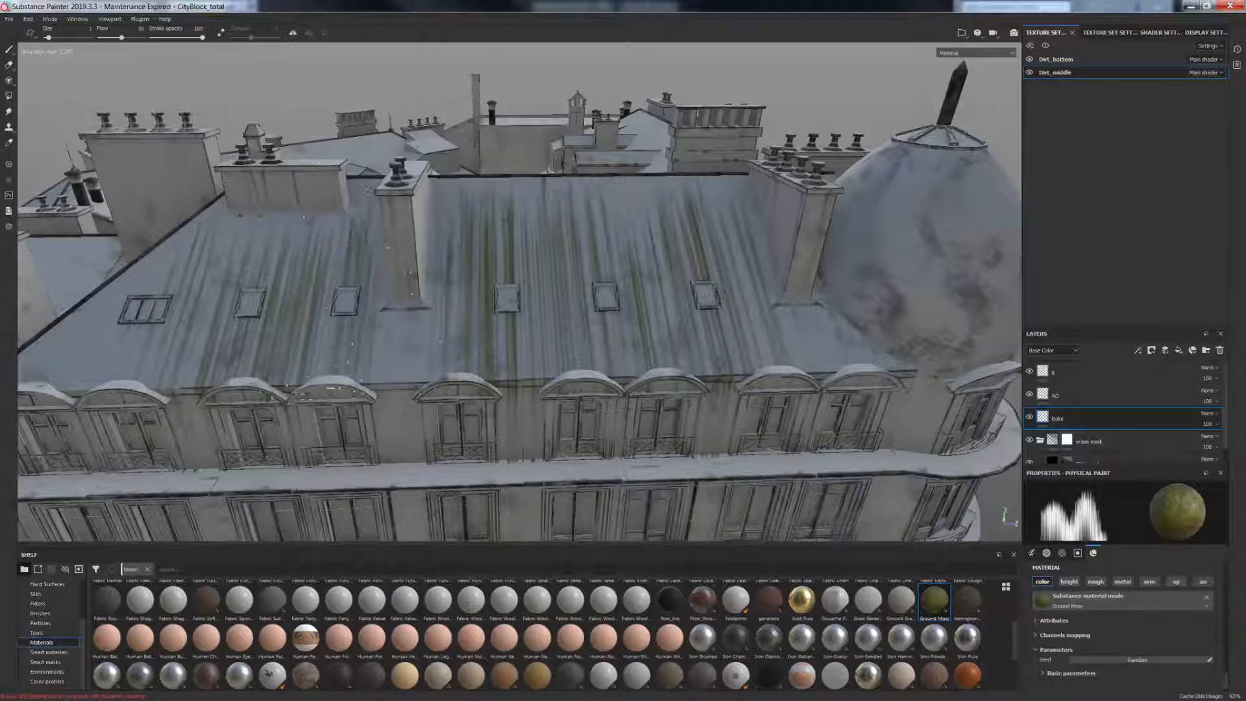
Examine the painted leak streaks on the main roof from the front and towards the corner dome
right_click_drag(657, 239, 552, 239, "alt")
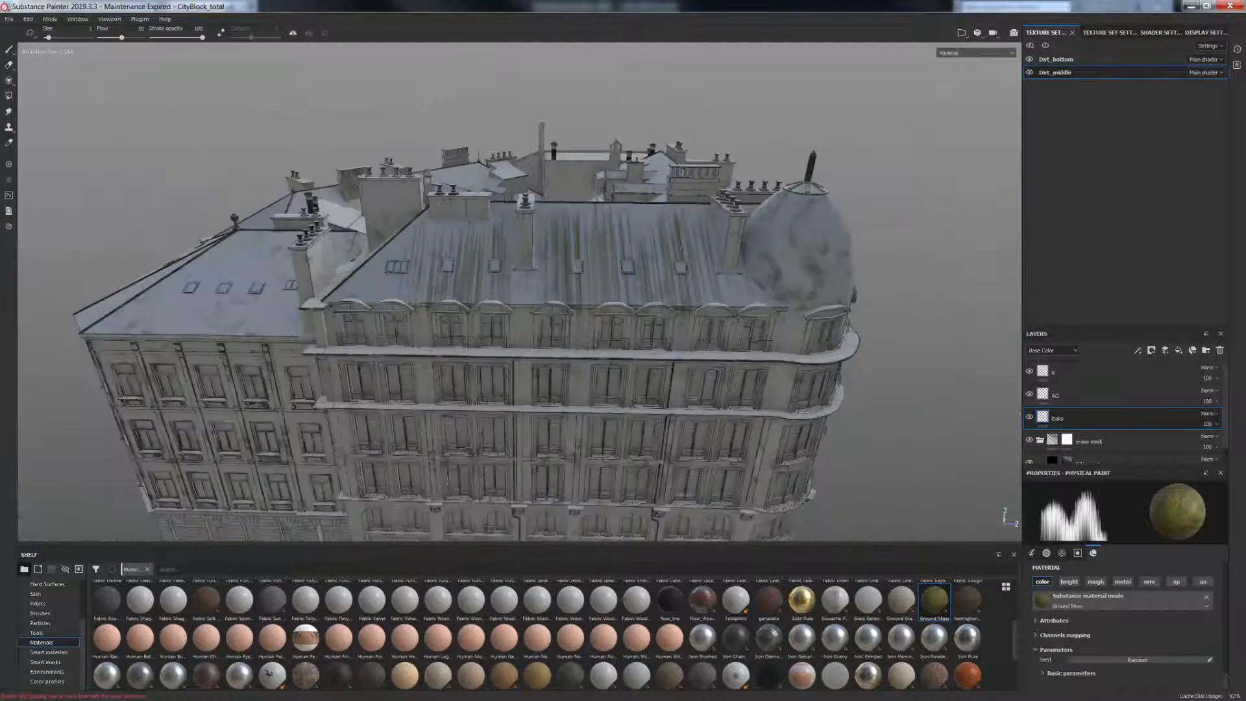
left_click_drag(721, 255, 798, 260, "alt")
mouse_move(799, 260)
middle_mouse_down("alt")
mouse_move(841, 250)
mouse_move(730, 246)
middle_mouse_up("alt")
left_click_drag(730, 246, 640, 256, "alt")
middle_click_drag(844, 253, 769, 257, "alt")
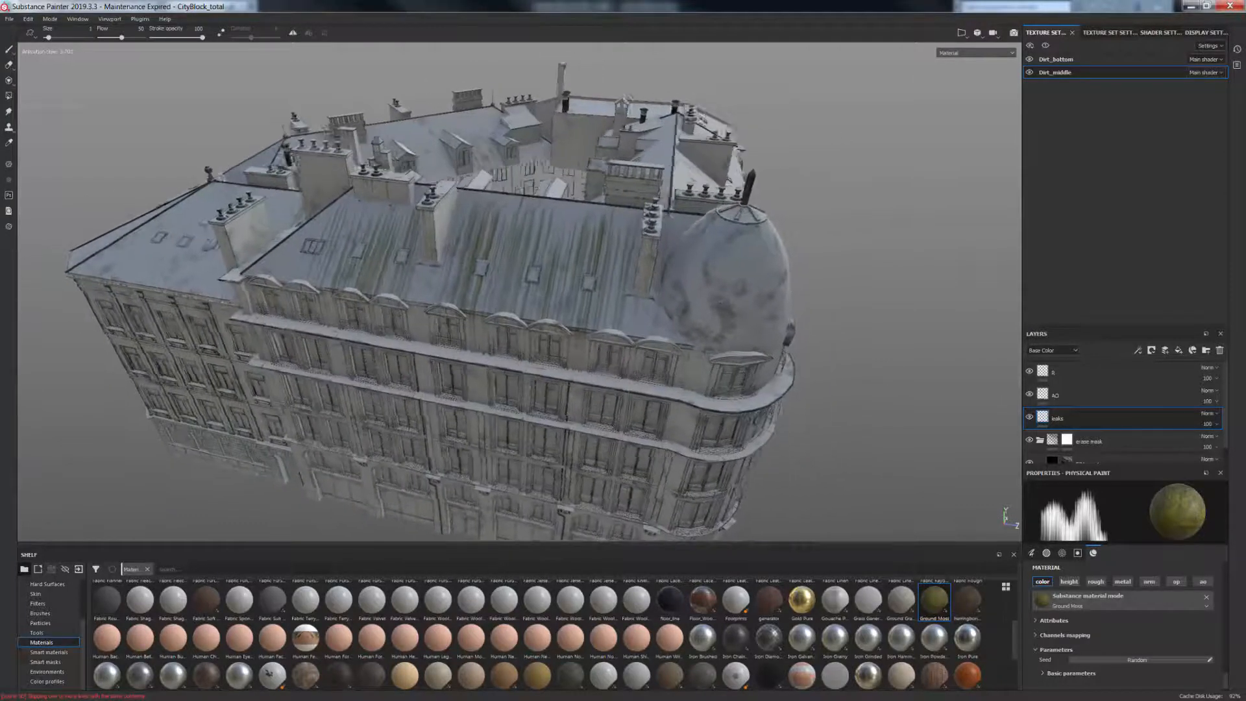
left_click_drag(769, 256, 701, 250, "alt")
right_click_drag(701, 250, 714, 275, "alt")
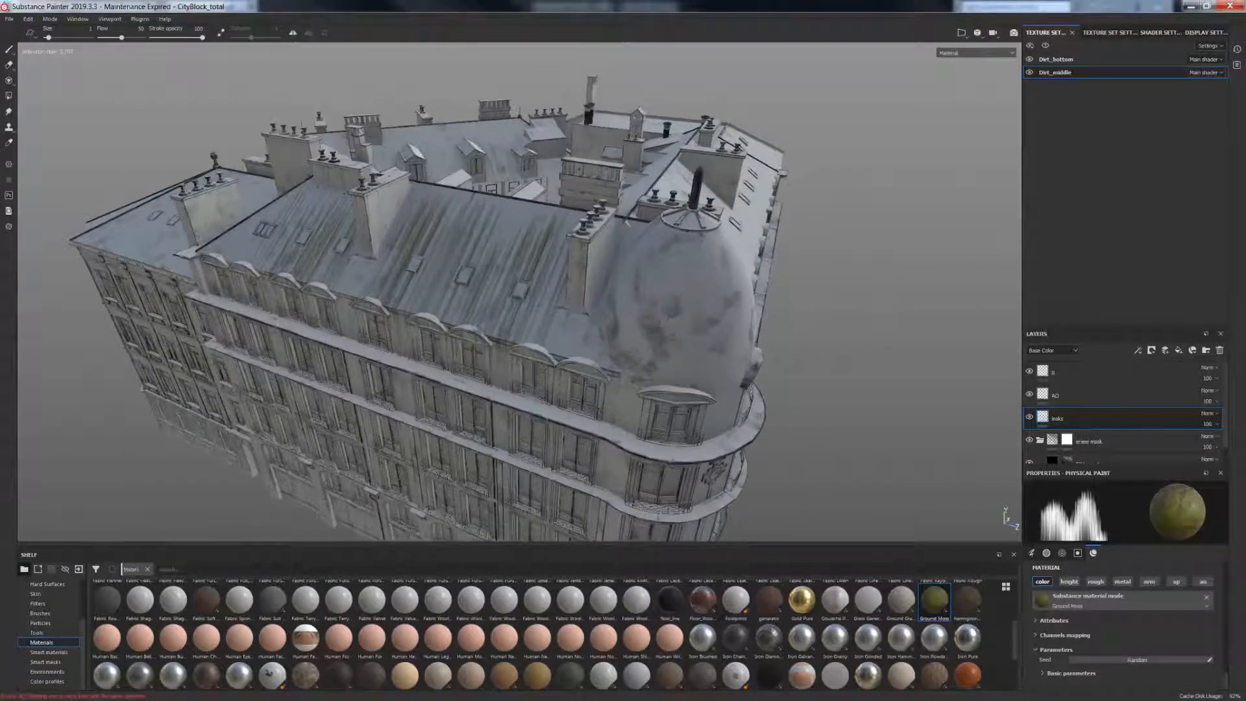
Paint leak streaks down the corner dome and the adjoining side roof slope between its chimneys
left_click_drag(758, 312, 390, 286, "alt")
middle_click_drag(389, 286, 544, 269, "alt")
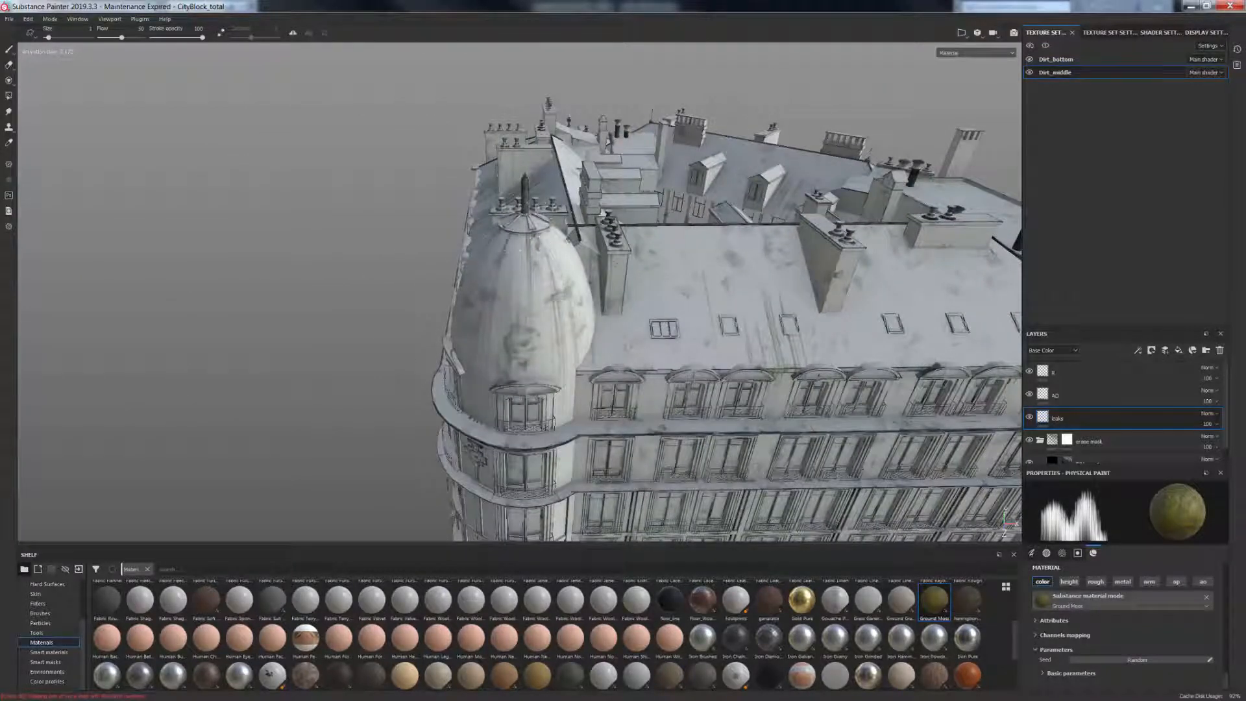
left_click_drag(683, 296, 681, 312, "alt")
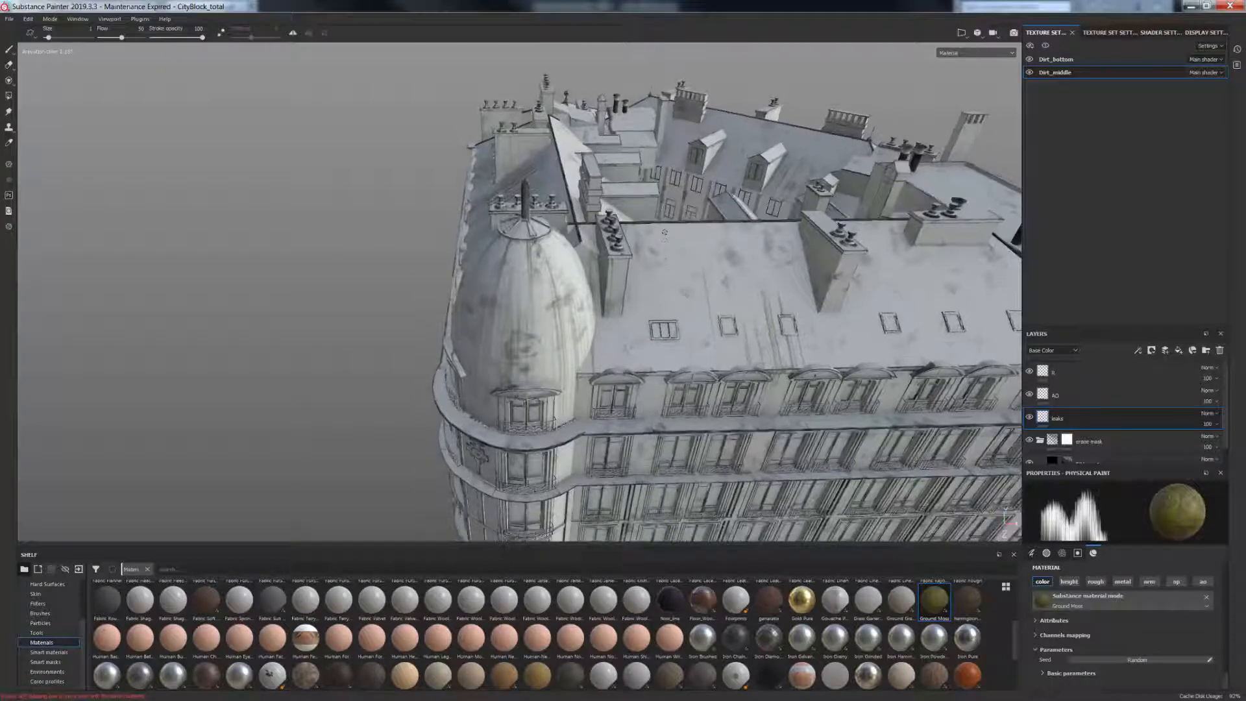
left_click(665, 233)
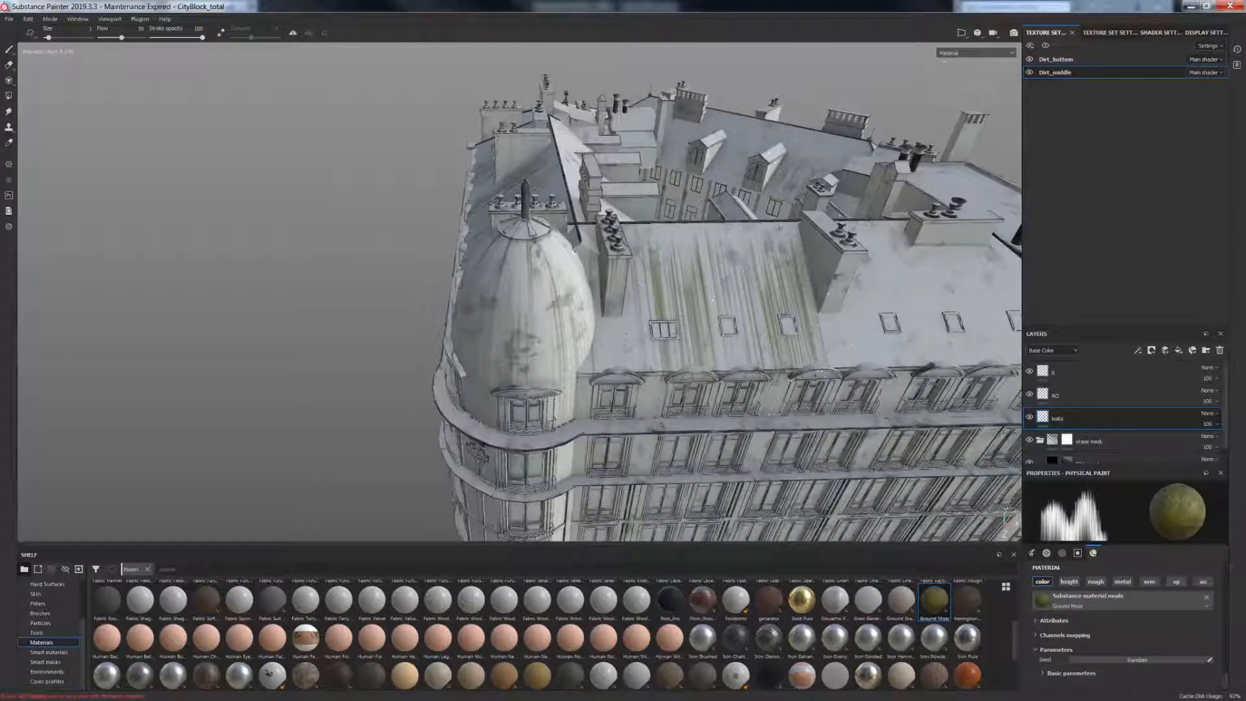
Examine the leak streaks on the dome and main roof against the untouched roof of the neighbouring building
left_click_drag(518, 252, 776, 239, "alt")
right_click_drag(553, 319, 587, 305, "alt")
left_click_drag(562, 299, 603, 294, "alt")
scroll(603, 294, "down", 6)
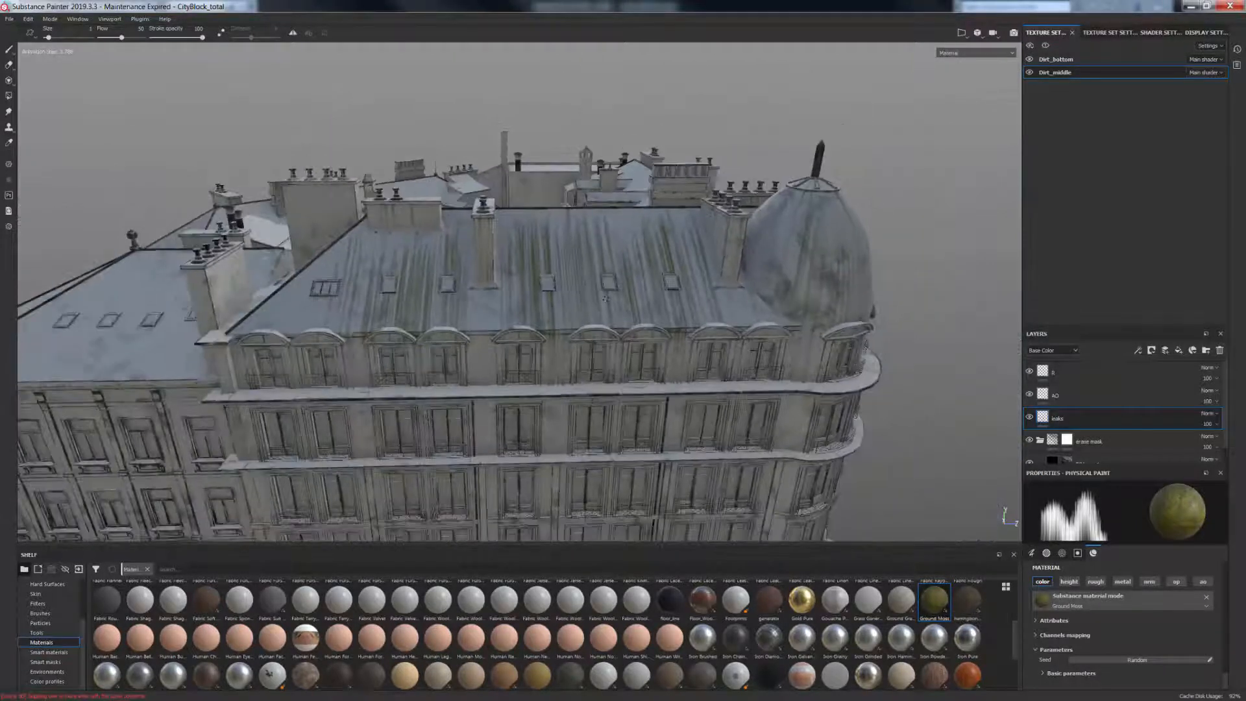
scroll(605, 298, "down", 1)
middle_click_drag(376, 292, 432, 290, "alt")
scroll(512, 303, "up", 3)
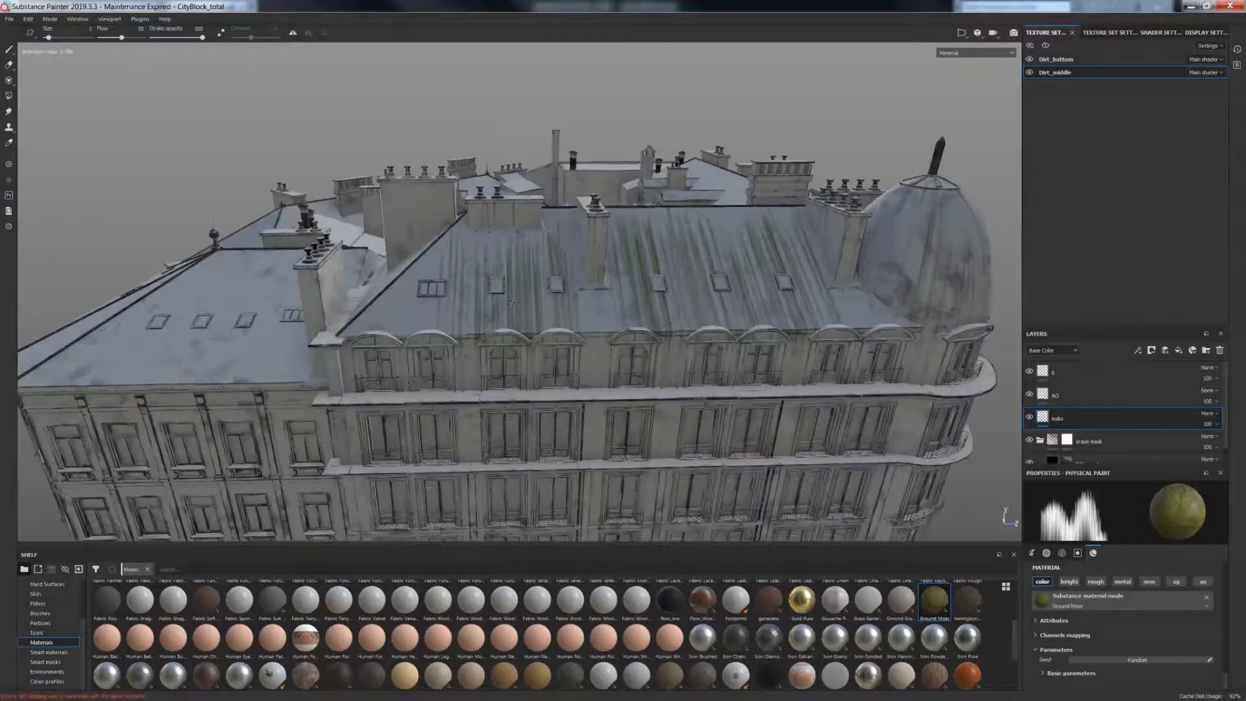
Paint green moss leak streaks down the front roof slope around its chimneys and skylights on the leaks_green layer
left_click_drag(529, 290, 492, 300, "alt")
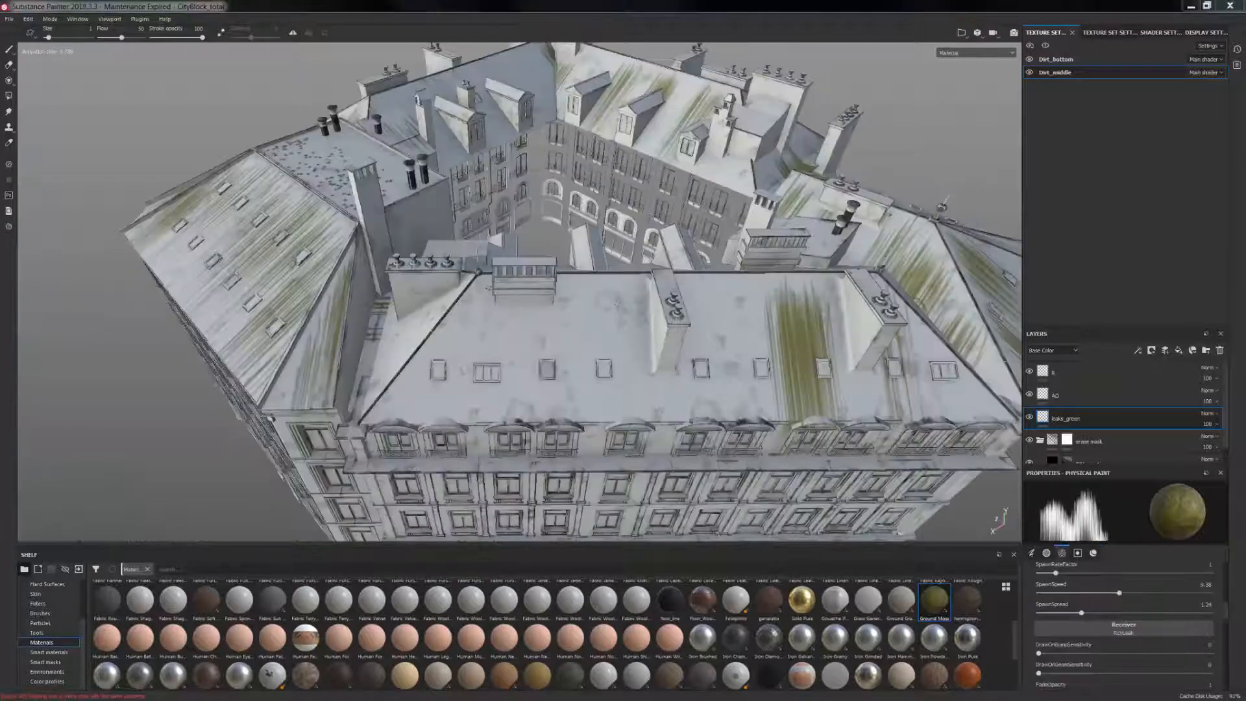
mouse_move(617, 303)
left_mouse_down()
mouse_move(571, 292)
mouse_move(590, 430)
left_mouse_up()
mouse_move(643, 221)
left_mouse_down("alt")
mouse_move(639, 263)
mouse_move(549, 276)
left_mouse_up("alt")
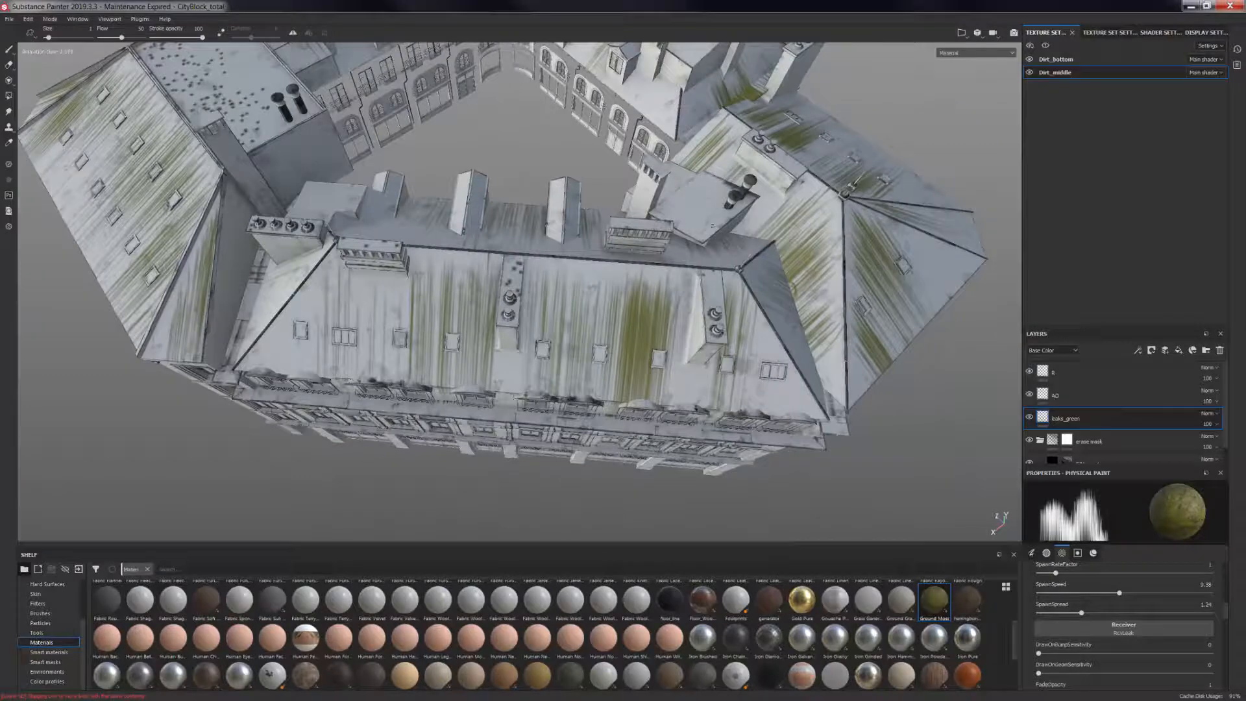
left_click_drag(455, 337, 597, 305, "alt")
left_click_drag(571, 254, 542, 260)
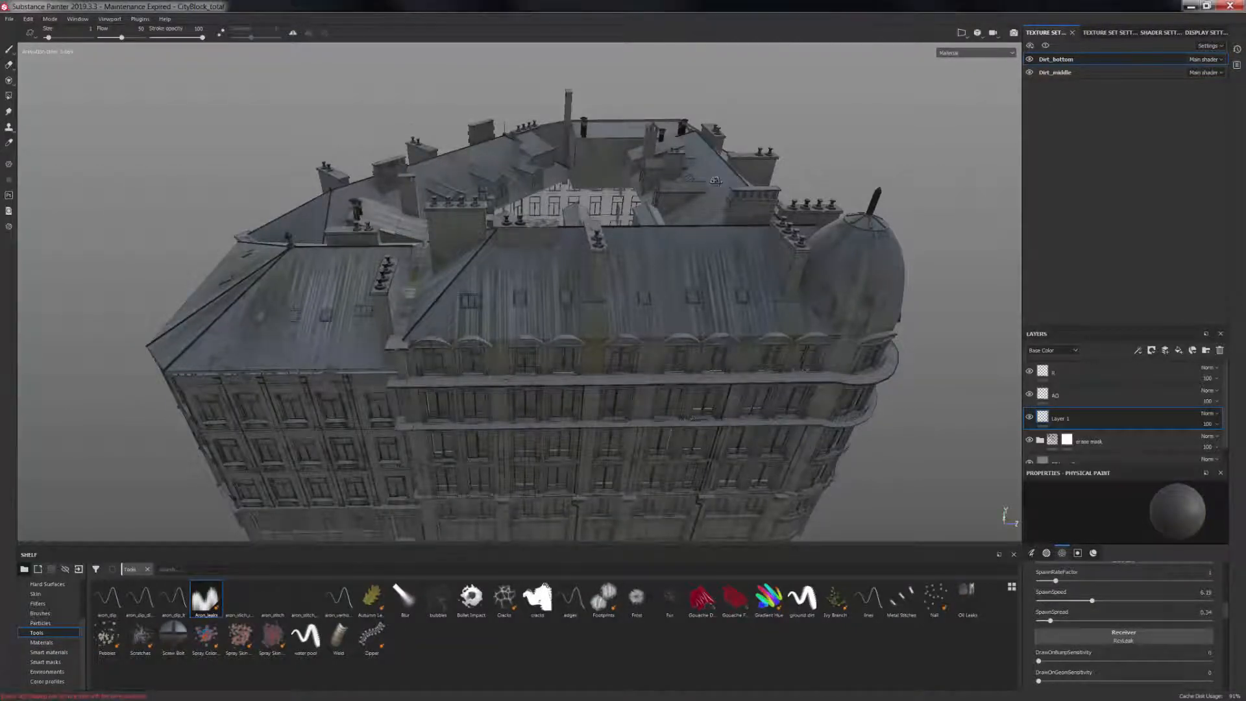
Examine the leak streaks on the main roof and corner dome from the front and from the dome side
left_click_drag(714, 172, 715, 190, "alt")
scroll(678, 323, "down", 2)
scroll(678, 323, "up", 5)
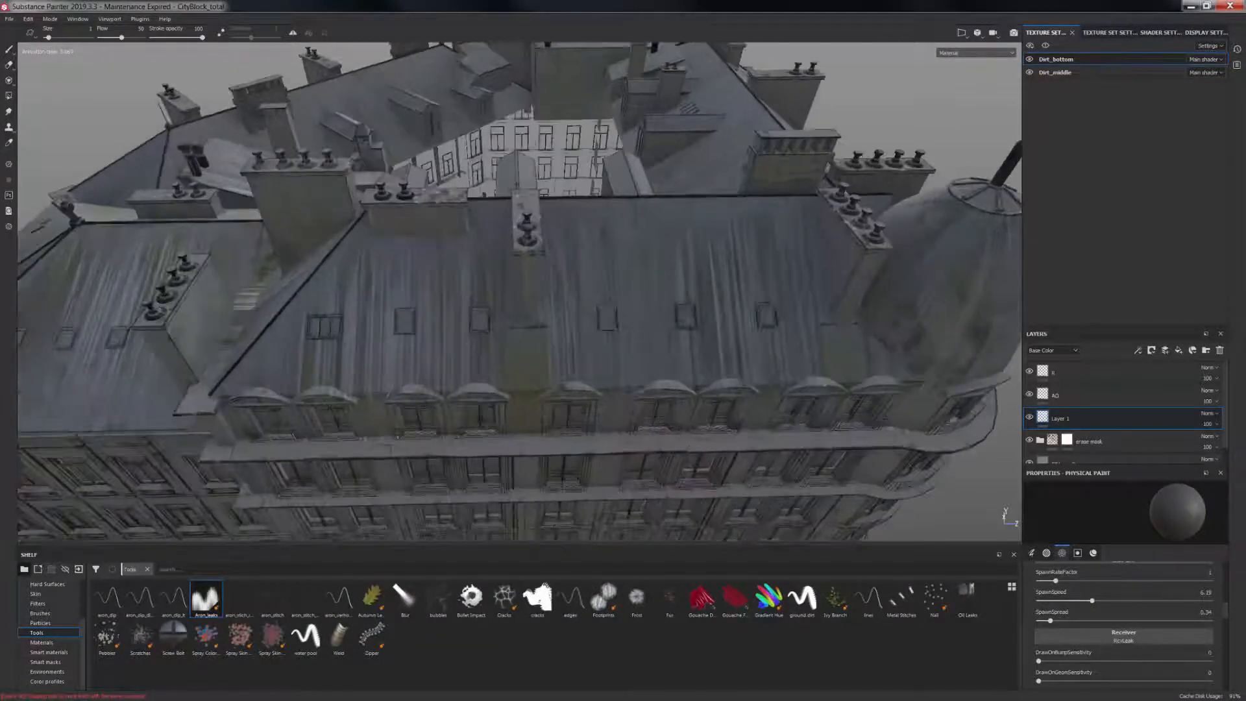
left_click_drag(686, 298, 687, 291, "alt")
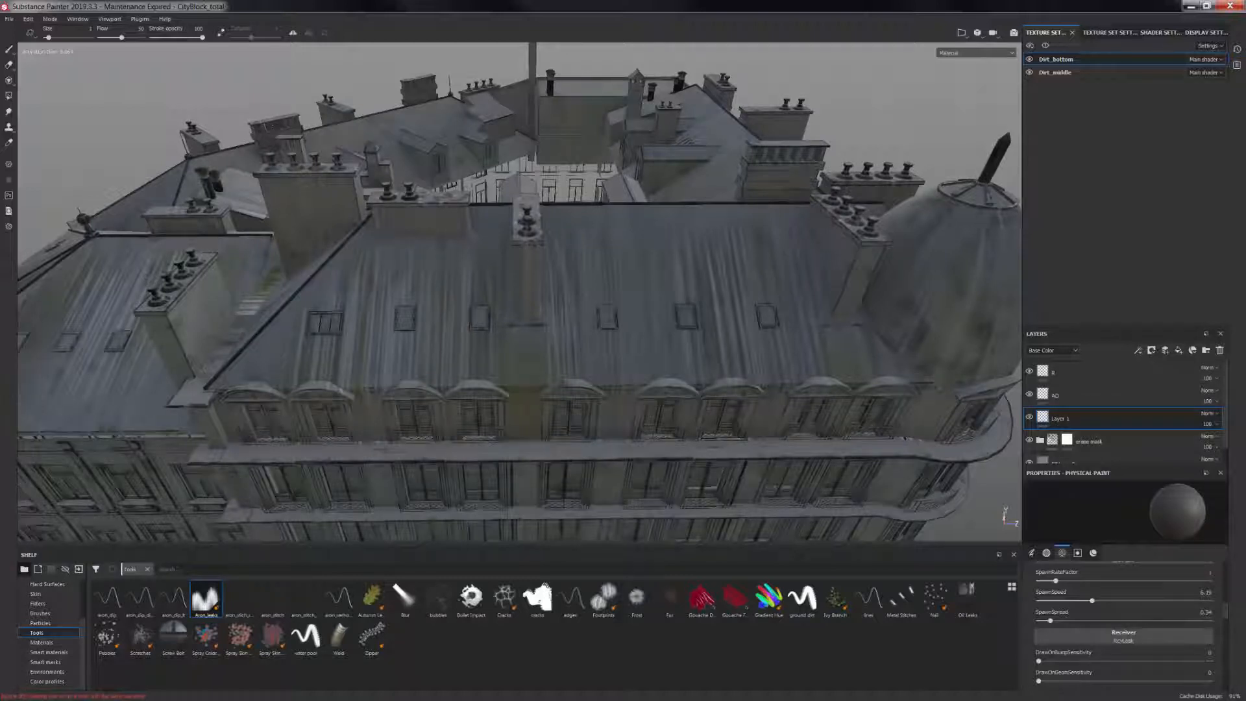
scroll(688, 292, "down", 5)
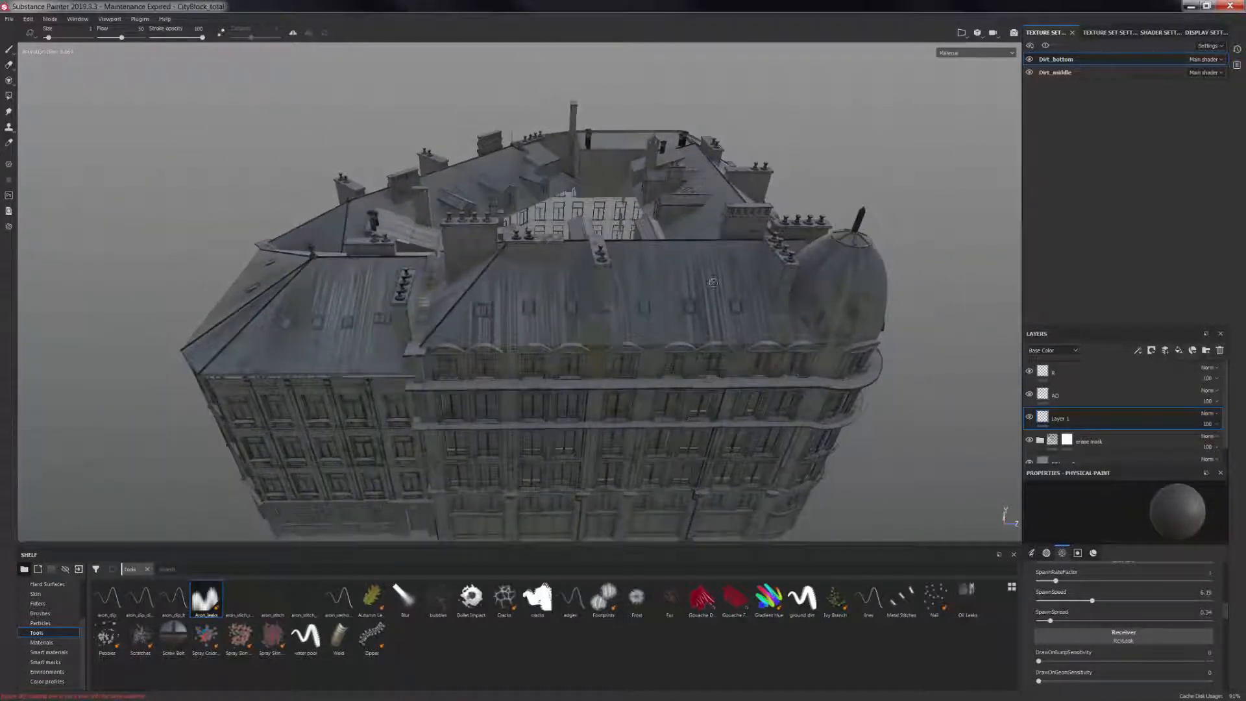
mouse_move(712, 283)
left_mouse_down("alt")
mouse_move(677, 305)
mouse_move(802, 300)
mouse_move(721, 302)
left_mouse_up("alt")
scroll(708, 279, "up", 5)
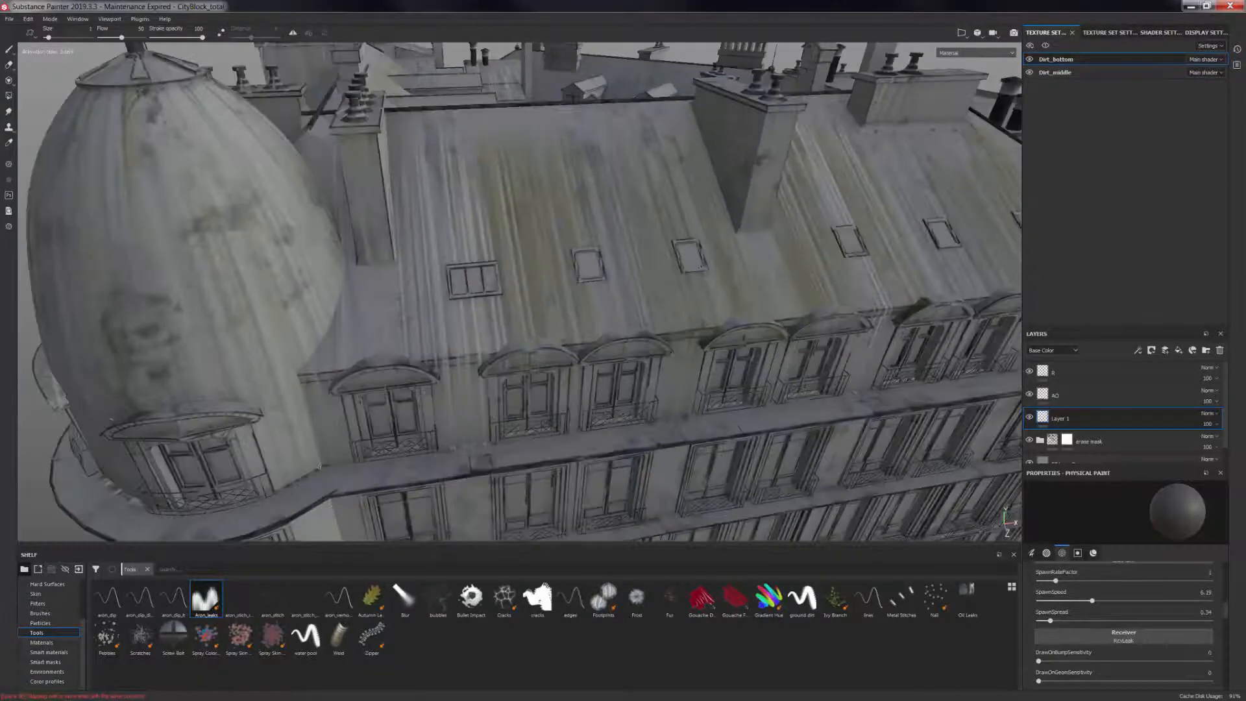
scroll(545, 244, "down", 5)
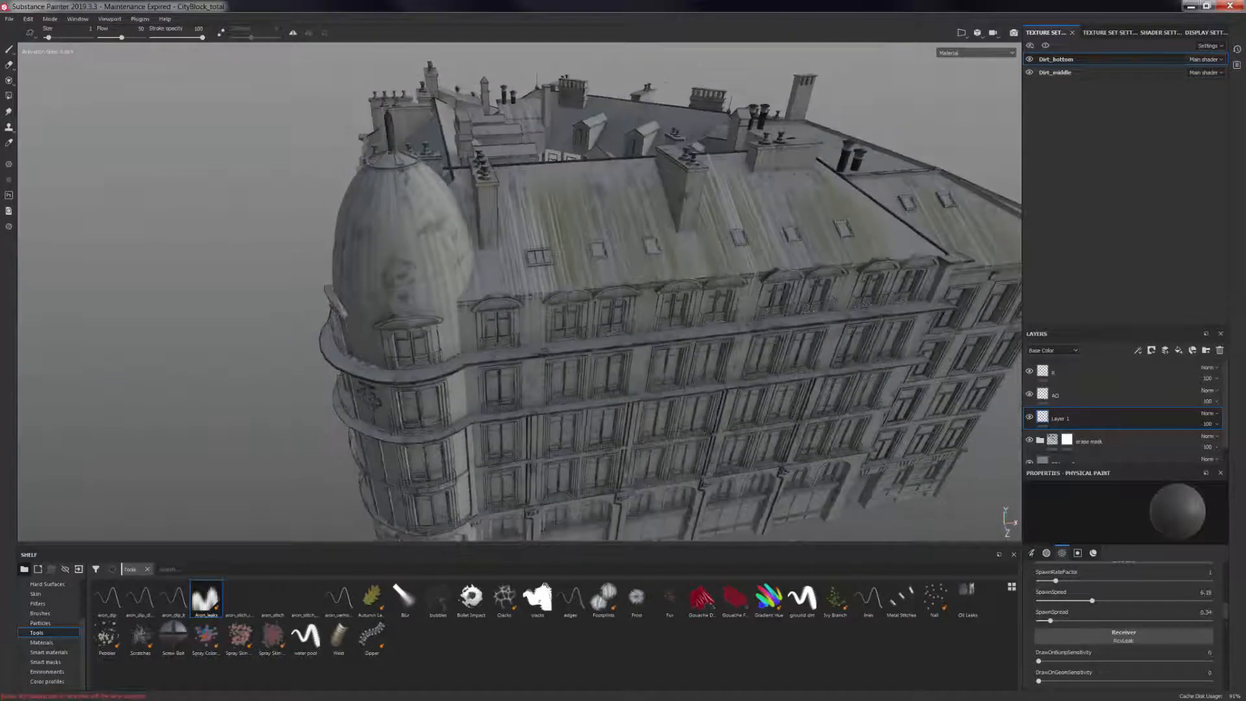
left_click_drag(545, 243, 601, 232, "alt")
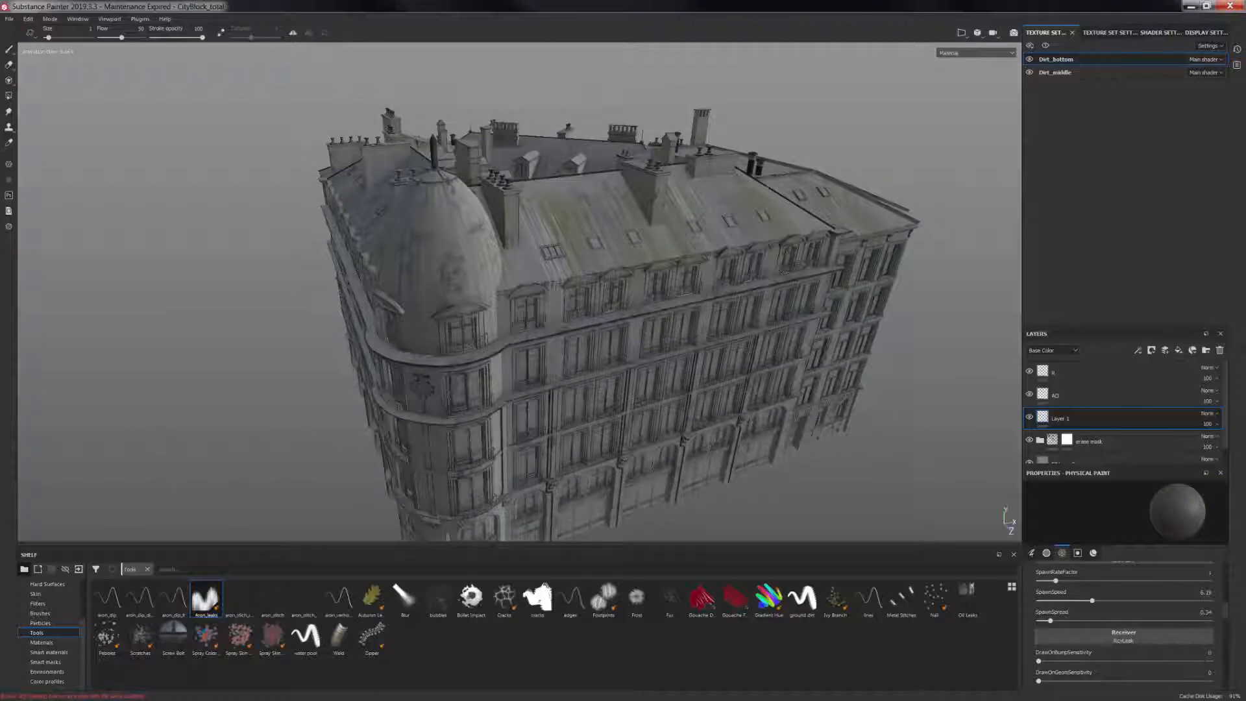
Review the Dirt_middle texture set's layers against the corner facade and return to the Dirt_bottom set
left_click(1064, 73)
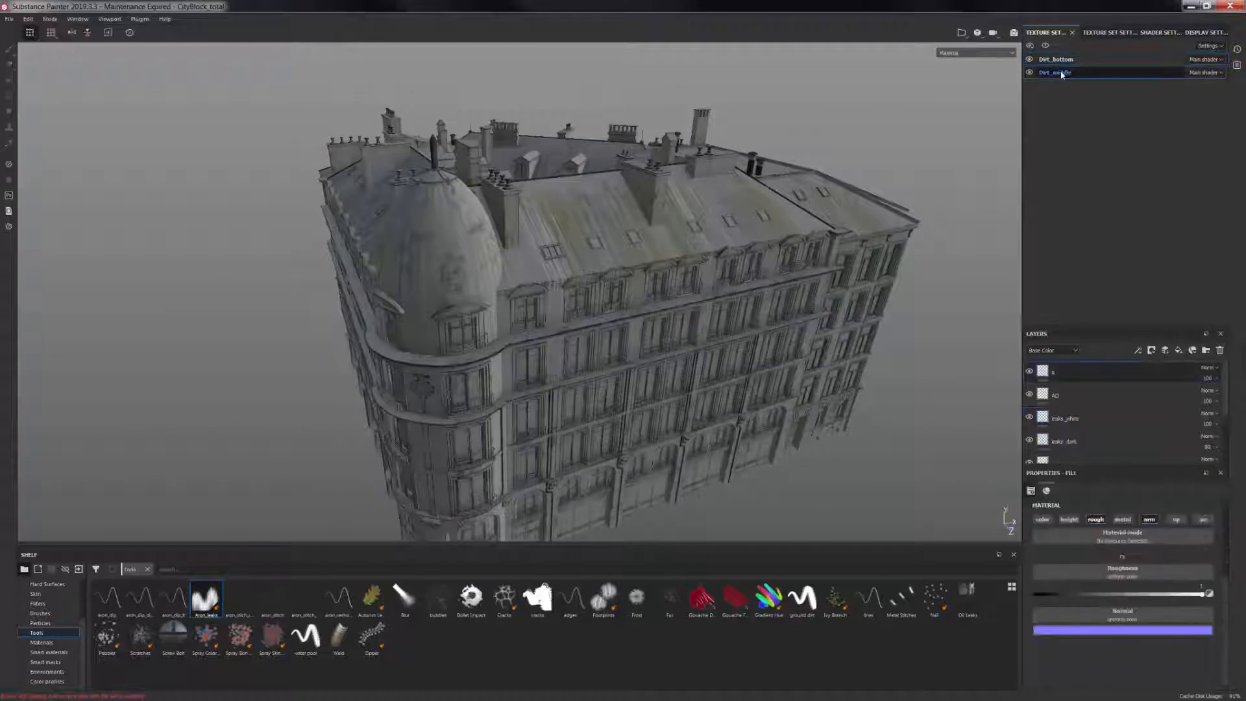
left_click_drag(523, 318, 747, 163, "alt")
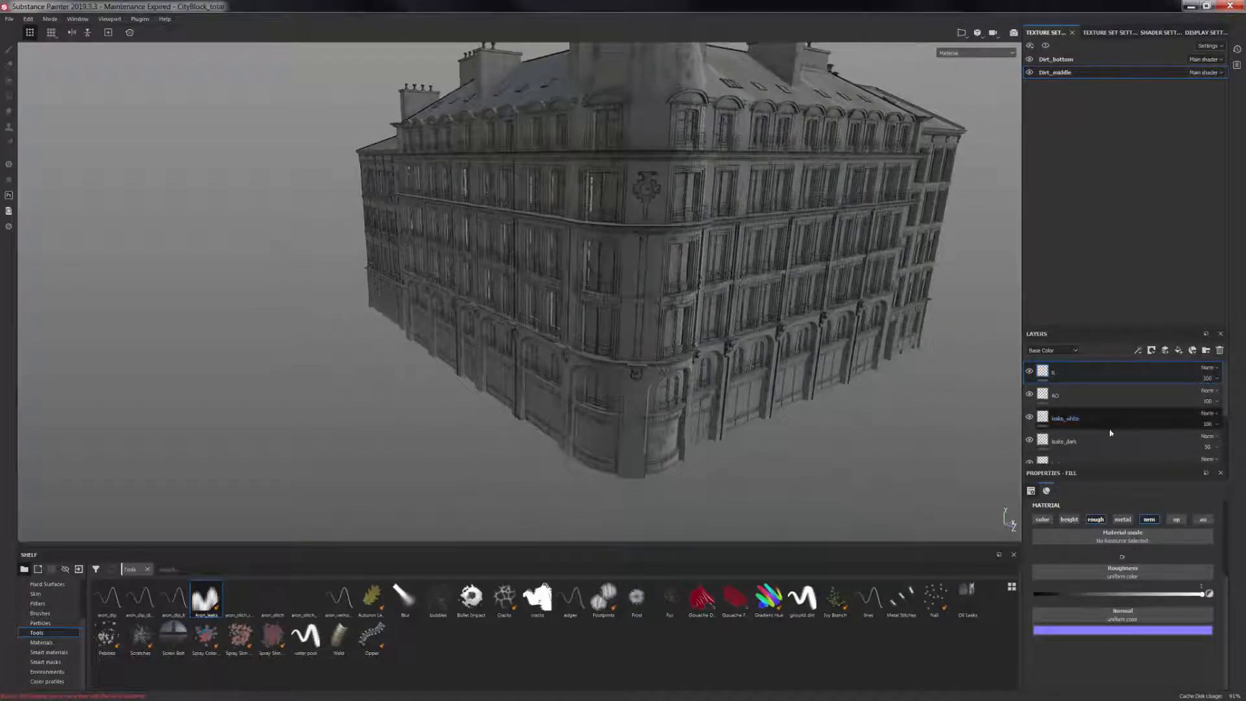
left_click(1075, 60)
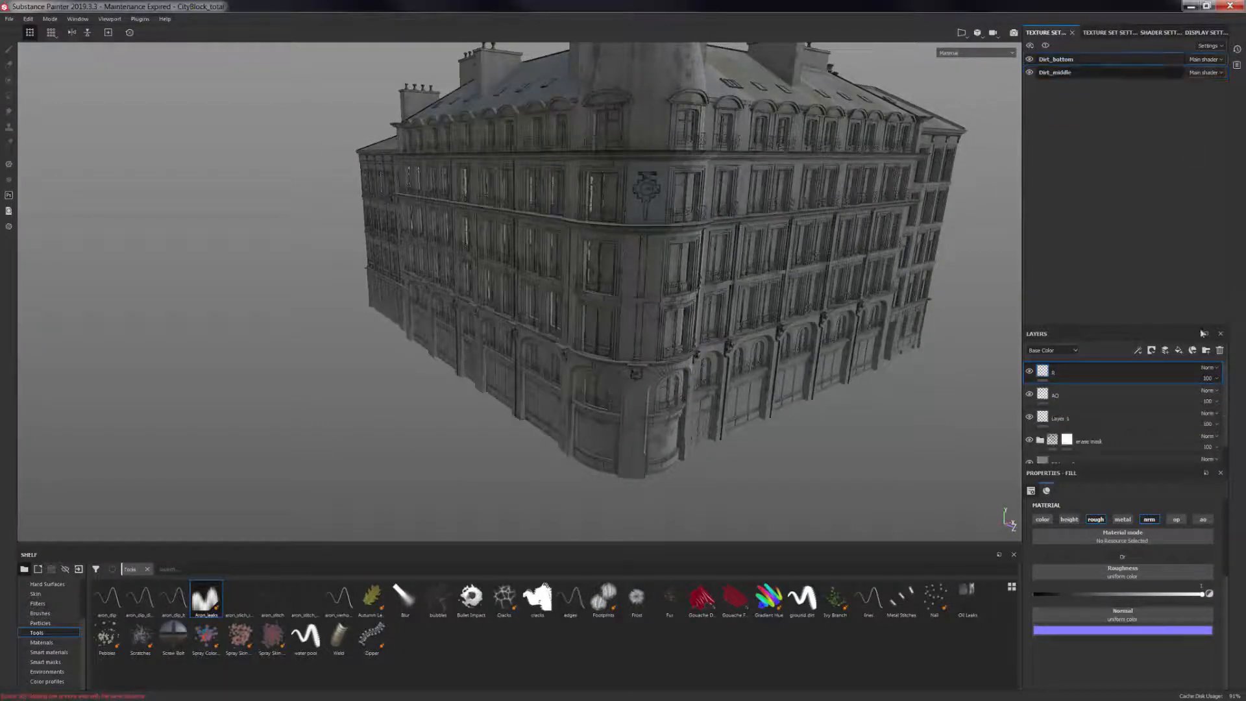
On Layer 1, paint physical leaks from the ground edge of the pillar between the shopfront and double door, with the building viewed upside down
left_click(1111, 418)
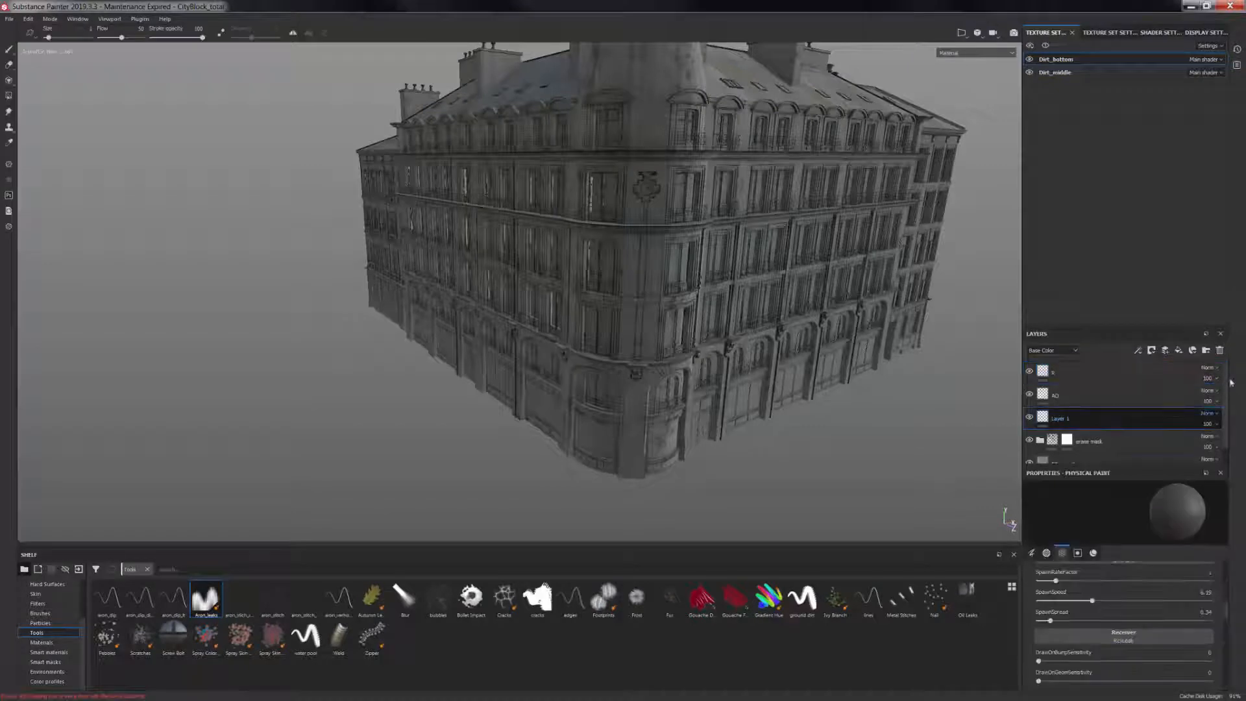
scroll(1172, 615, "down", 5)
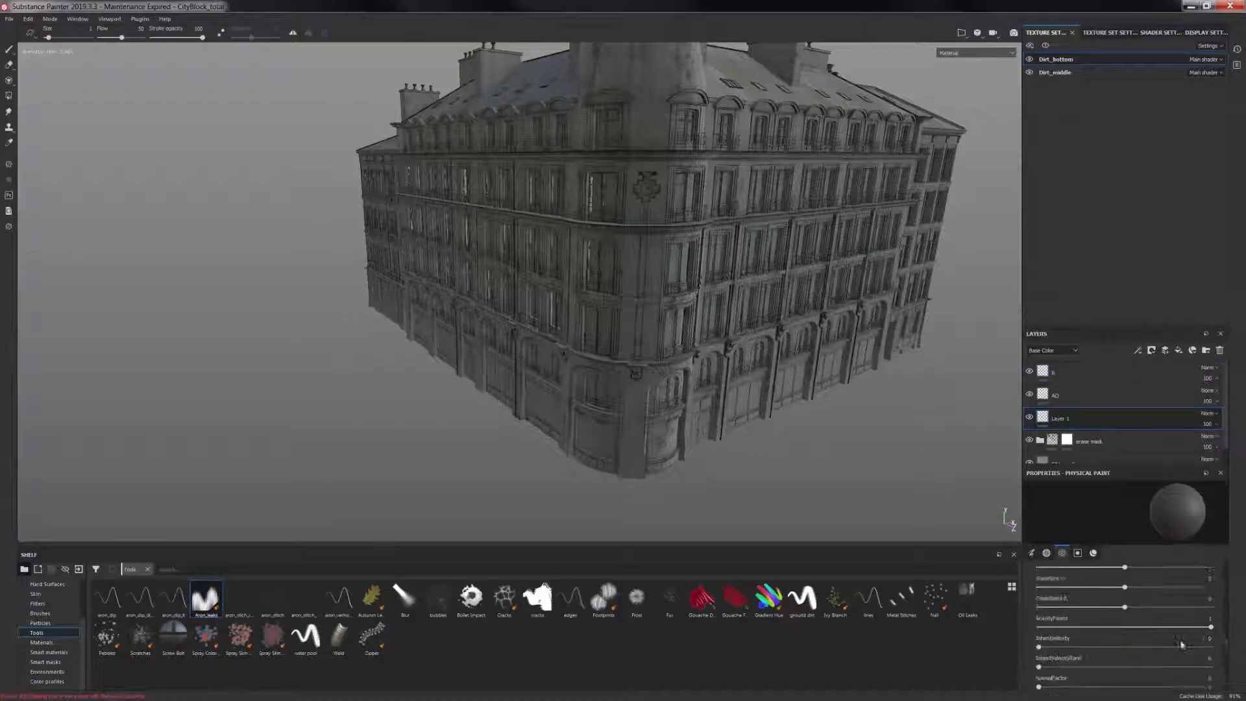
left_click_drag(571, 318, 769, 321, "alt")
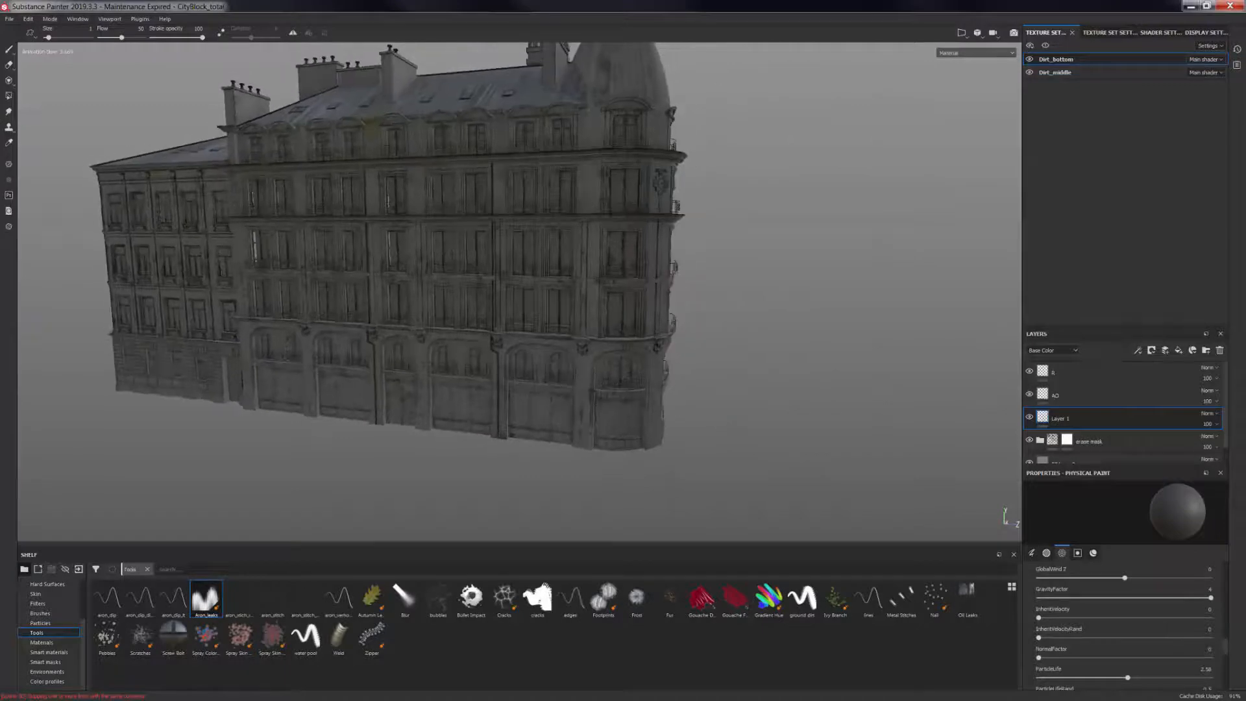
scroll(571, 370, "up", 6)
middle_click_drag(583, 402, 657, 314, "alt")
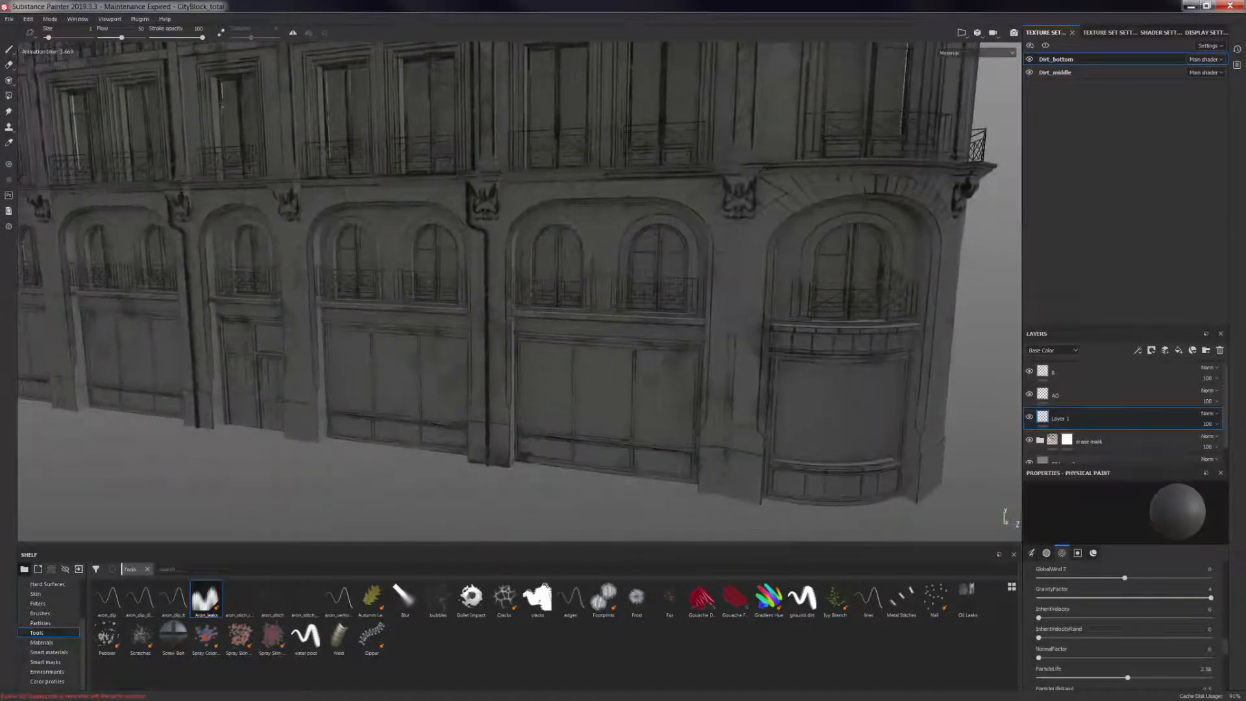
scroll(585, 390, "up", 3)
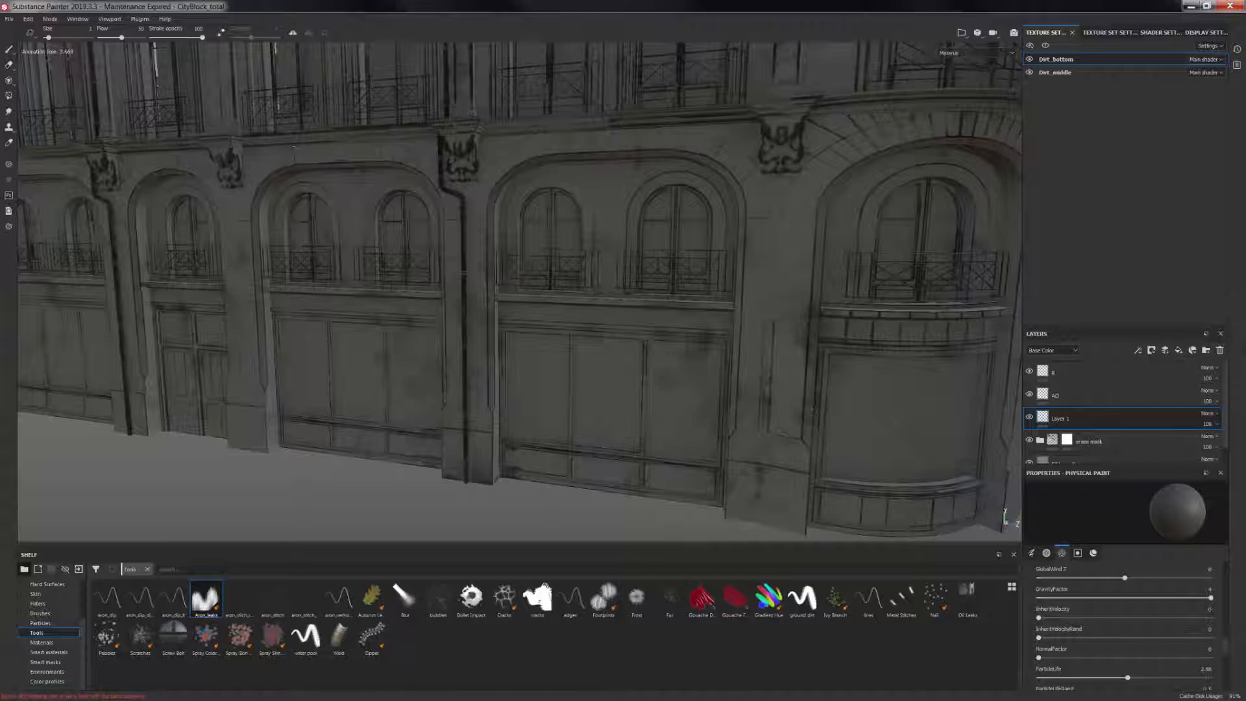
left_click_drag(691, 348, 734, 284, "alt")
middle_click_drag(735, 284, 639, 313, "alt")
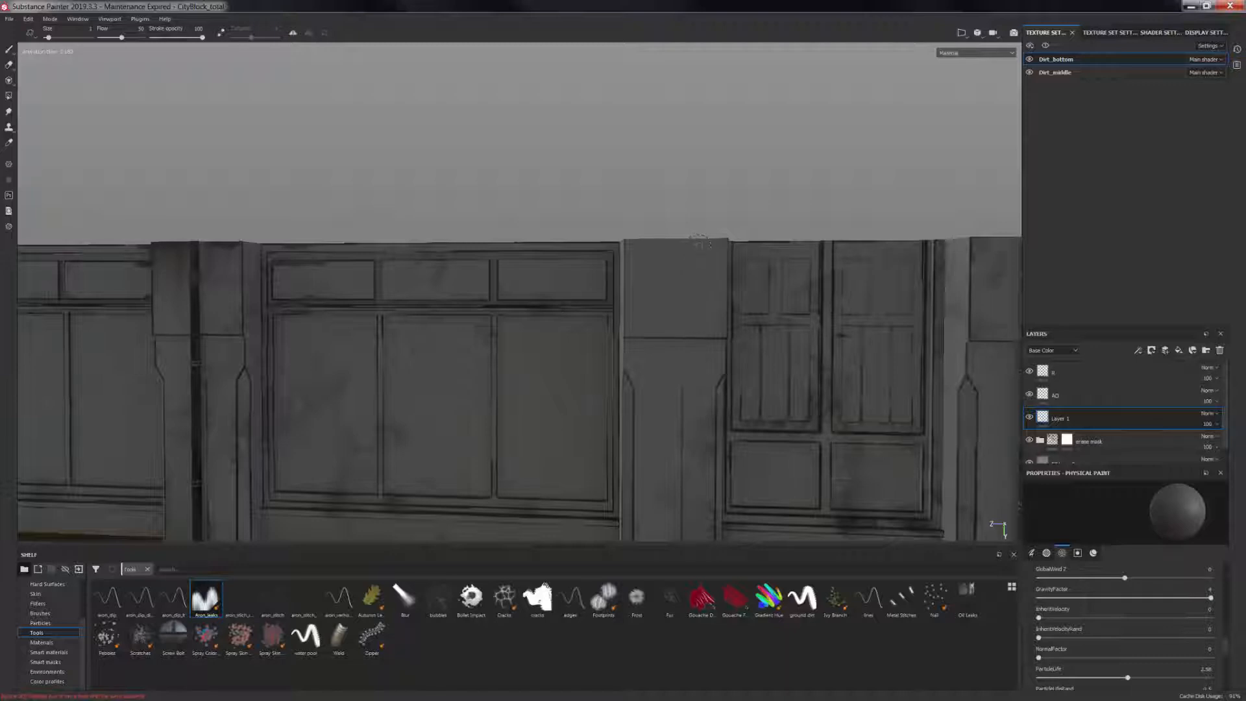
left_click(699, 244)
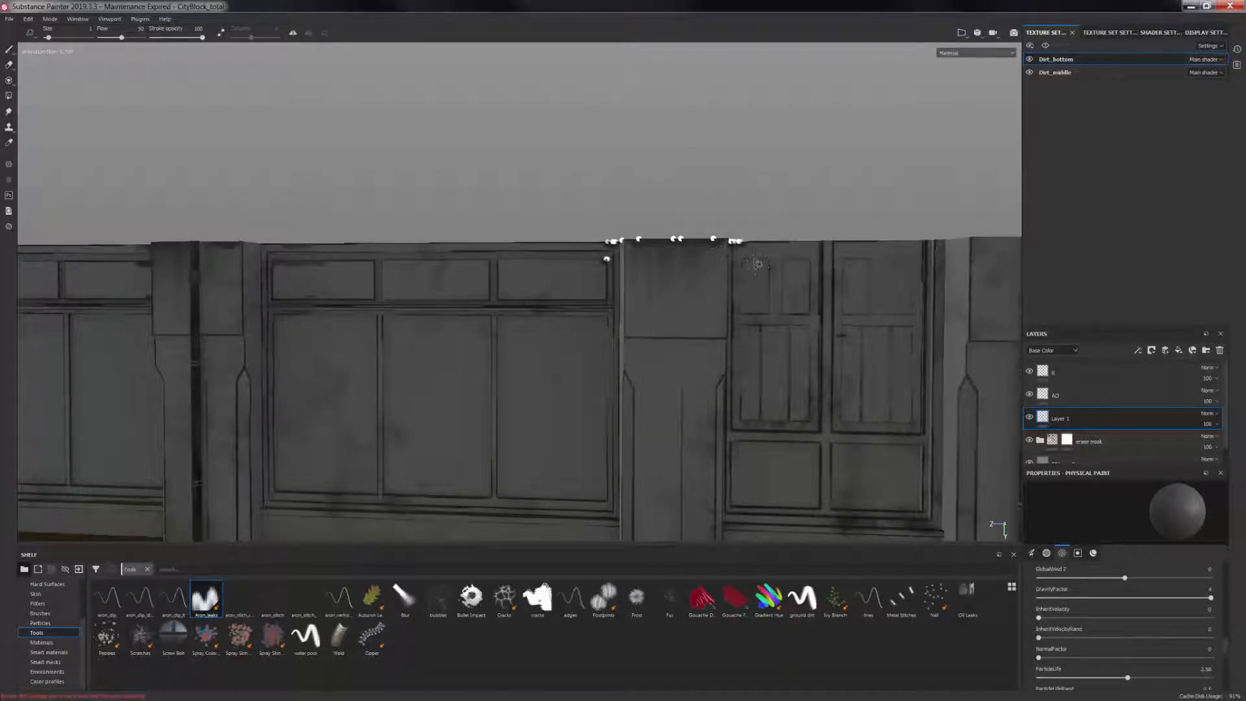
Paint leak streaks from the ground edge of the drainpipe pillar on the other side of the double door
middle_click_drag(757, 263, 504, 255, "alt")
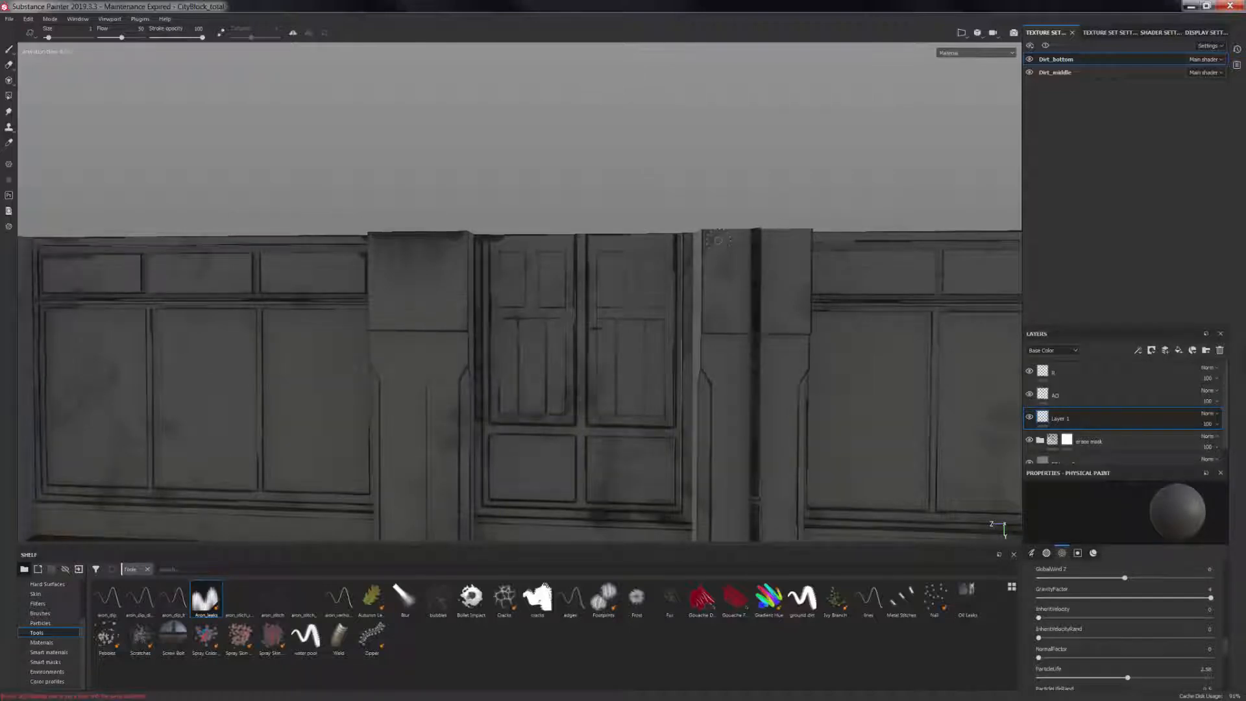
left_click(719, 241)
left_click(784, 239)
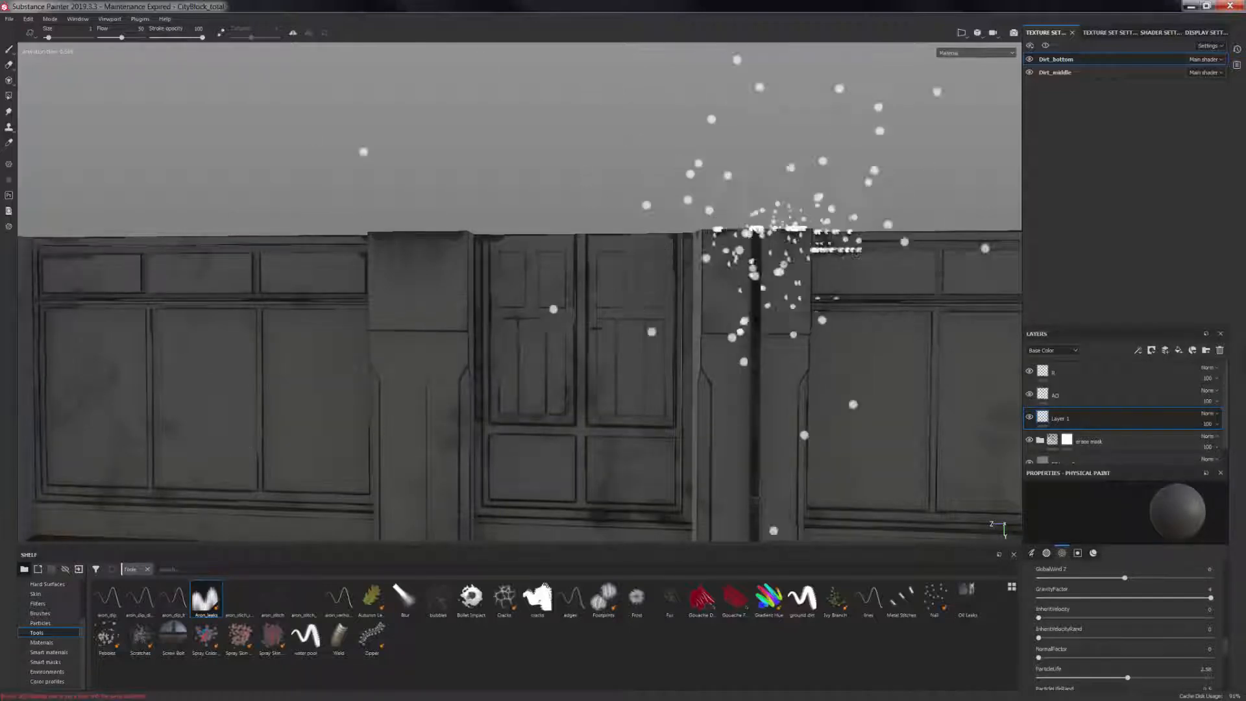
mouse_move(740, 271)
left_mouse_down("alt")
mouse_move(757, 272)
mouse_move(703, 244)
left_mouse_up("alt")
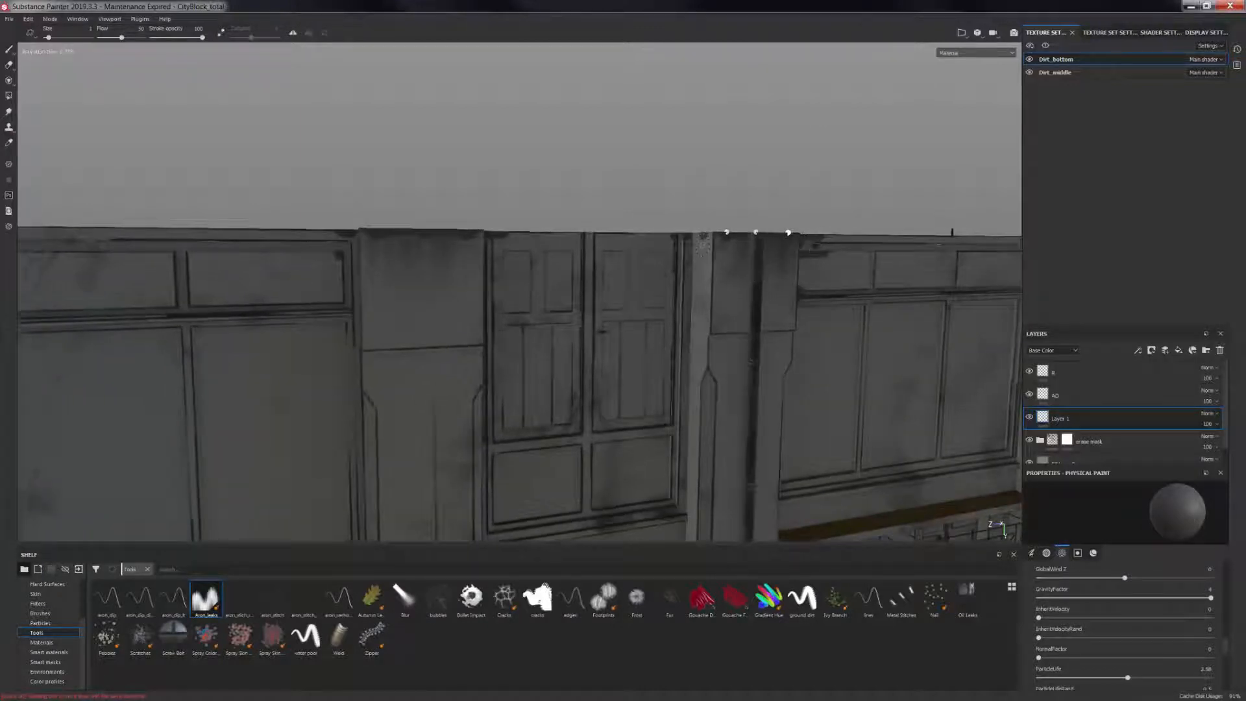
left_click(703, 243)
Paint leak streaks from the ground edges of the next two pillars, up to the one beside the grooved stone doorway
left_click_drag(703, 246, 389, 309, "alt")
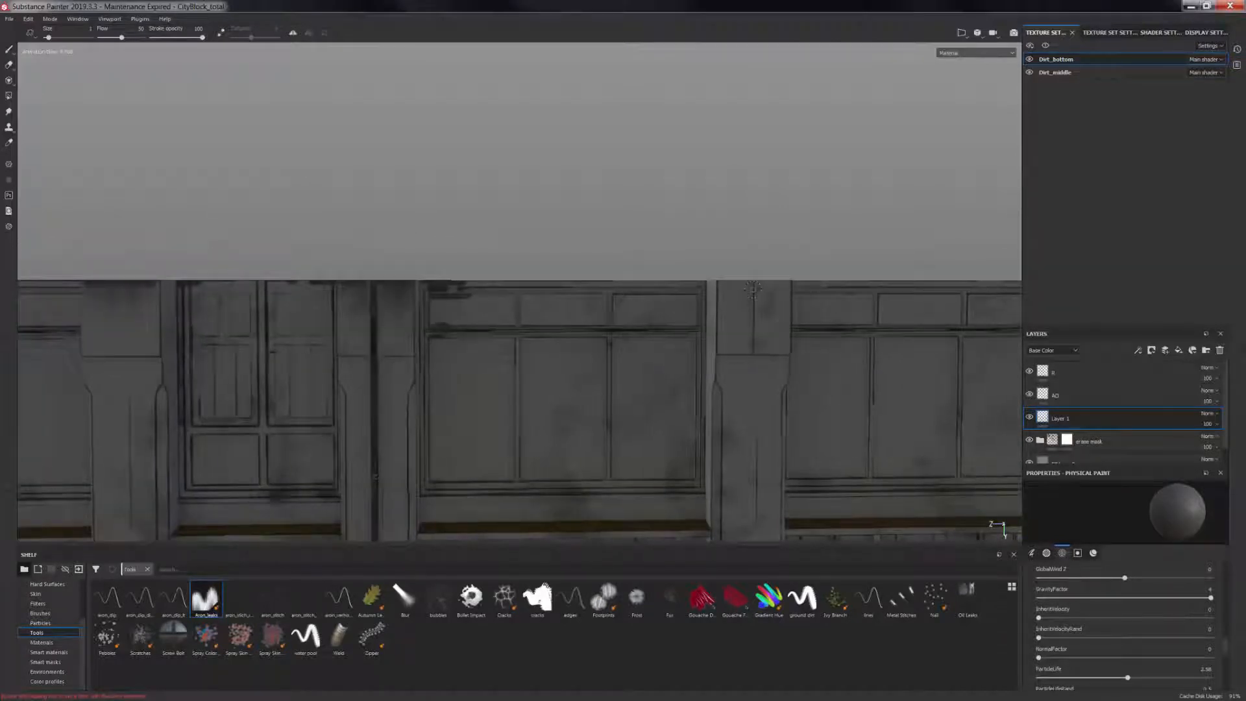
left_click(733, 290)
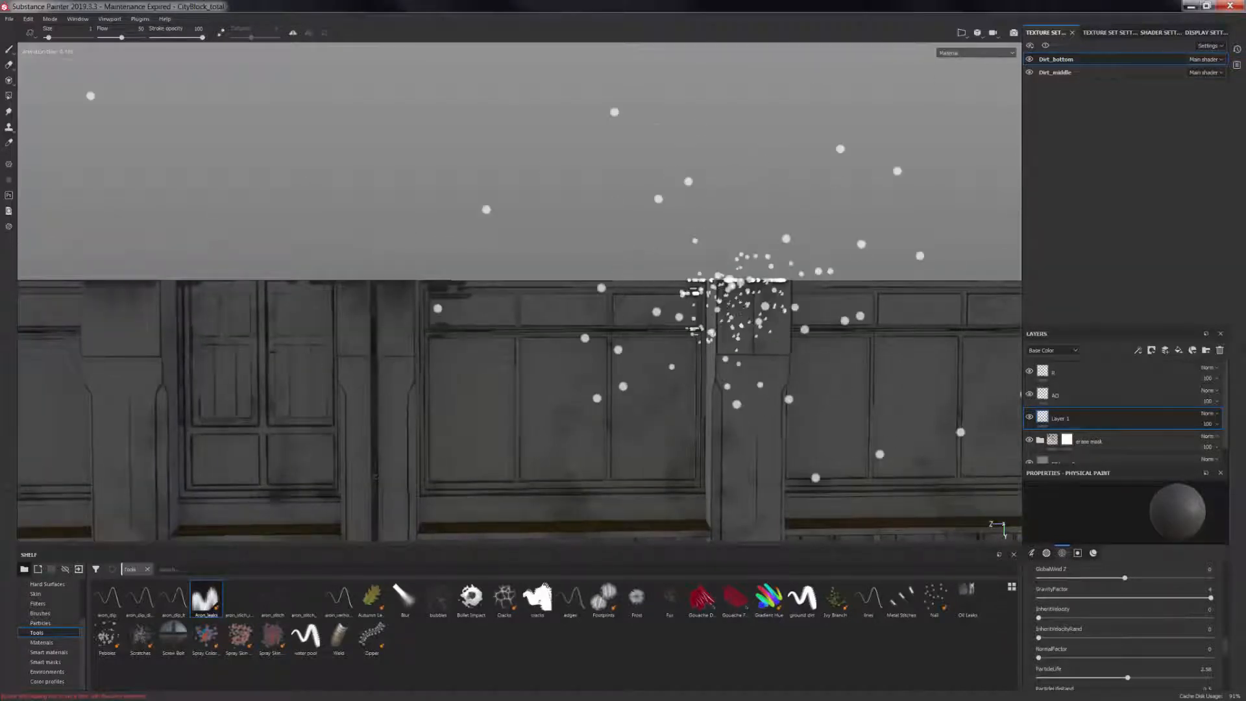
scroll(771, 339, "down", 2)
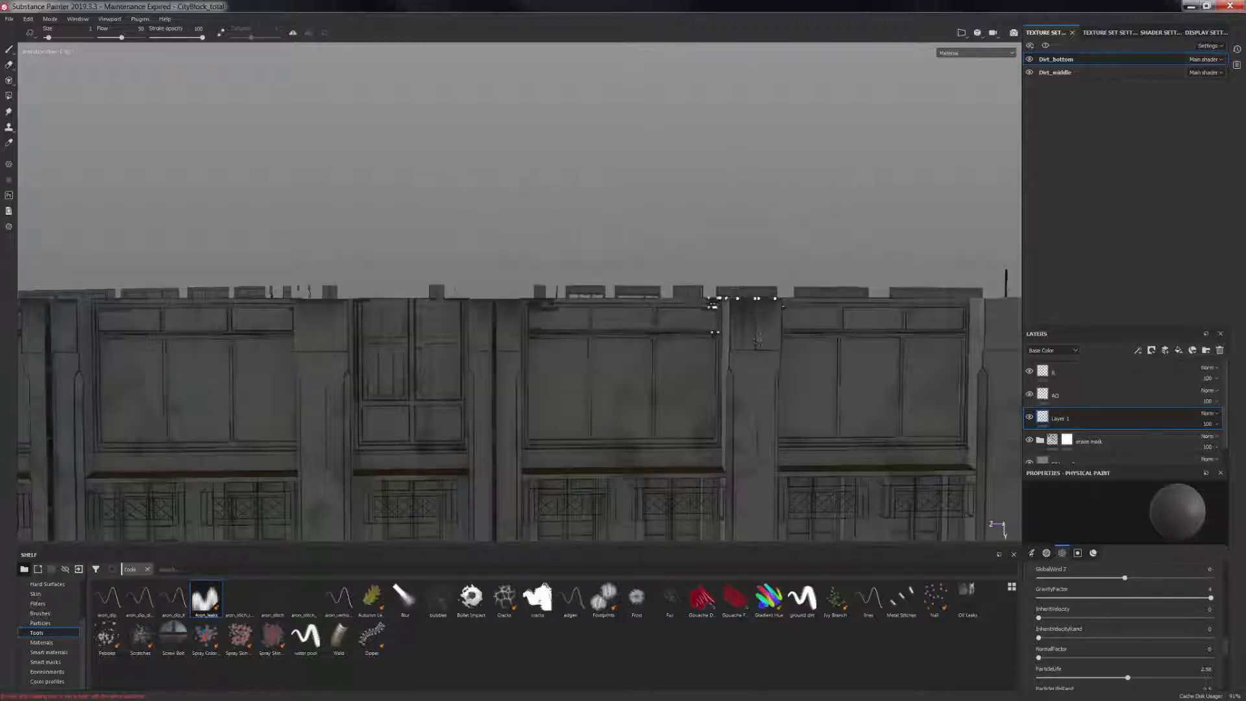
middle_click_drag(860, 333, 672, 316, "alt")
left_click_drag(672, 317, 779, 314, "alt")
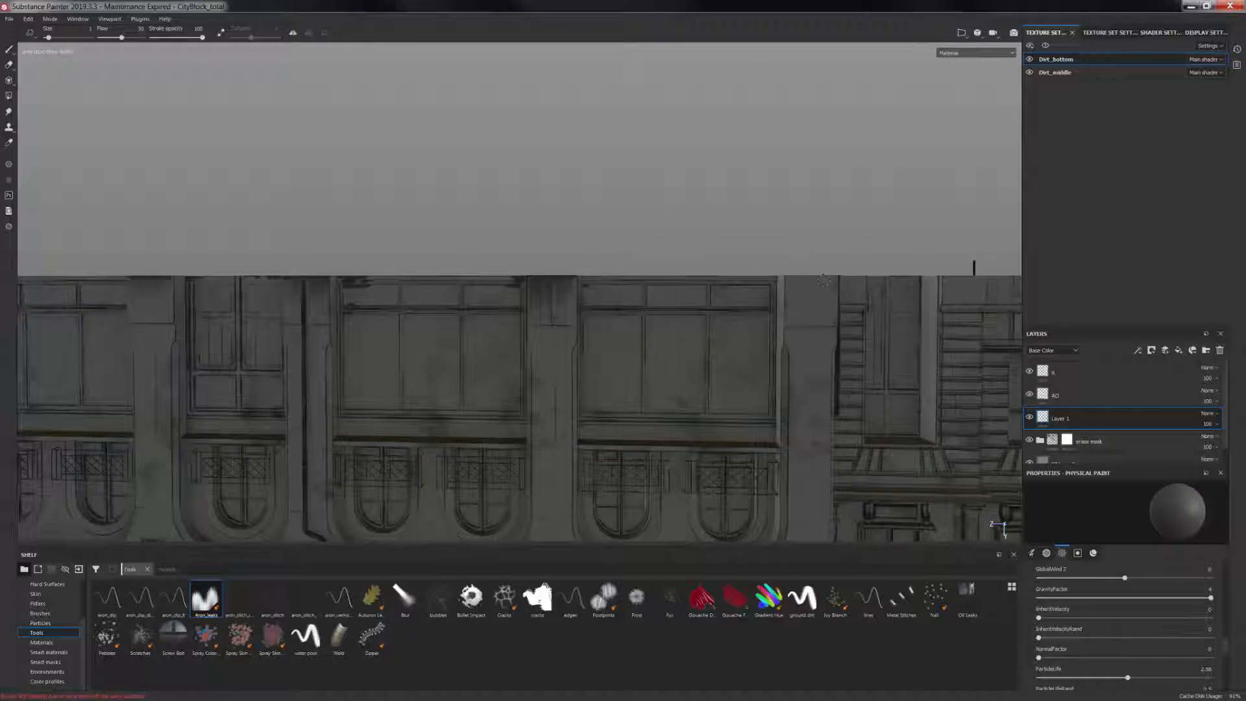
left_click(807, 285)
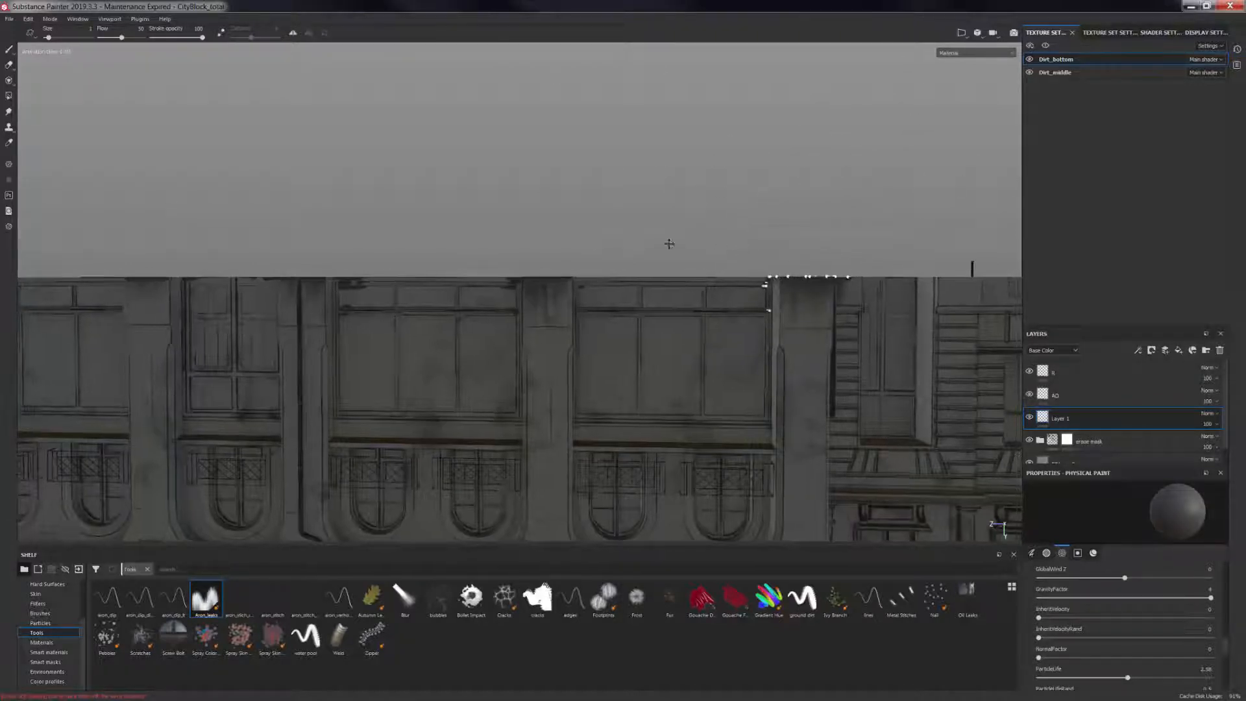
middle_click_drag(668, 245, 728, 252, "alt")
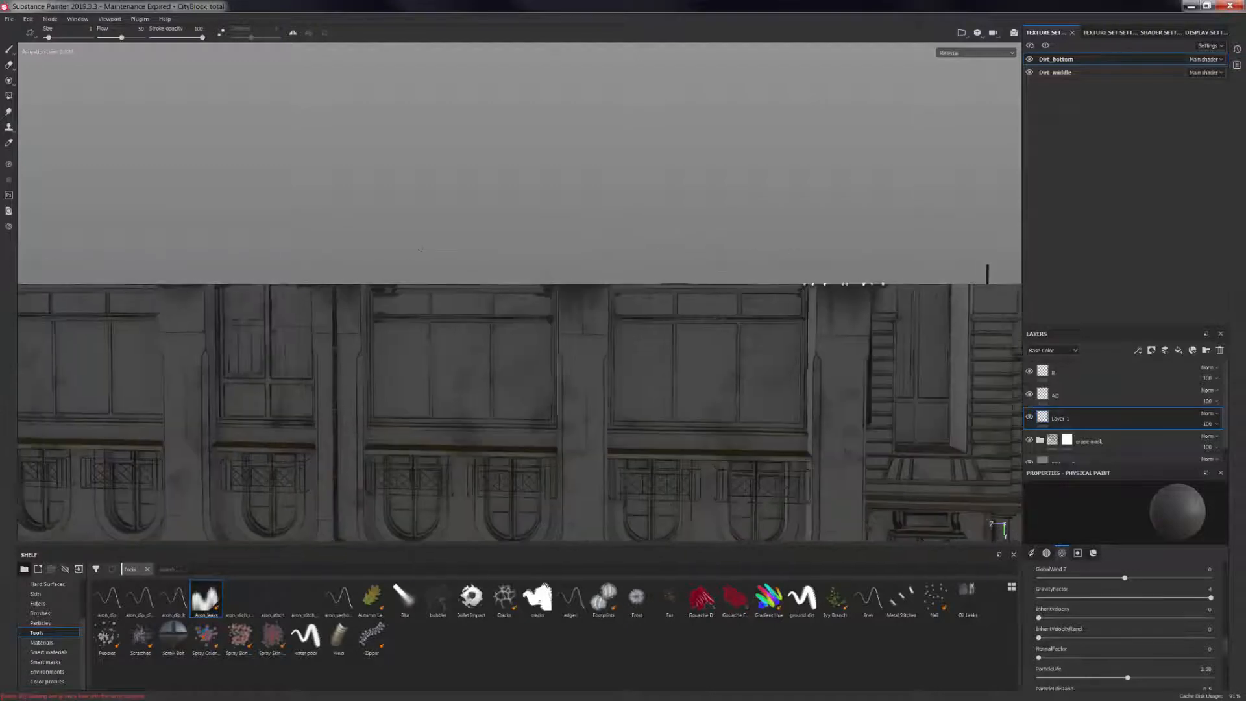
middle_click_drag(988, 270, 742, 145, "alt")
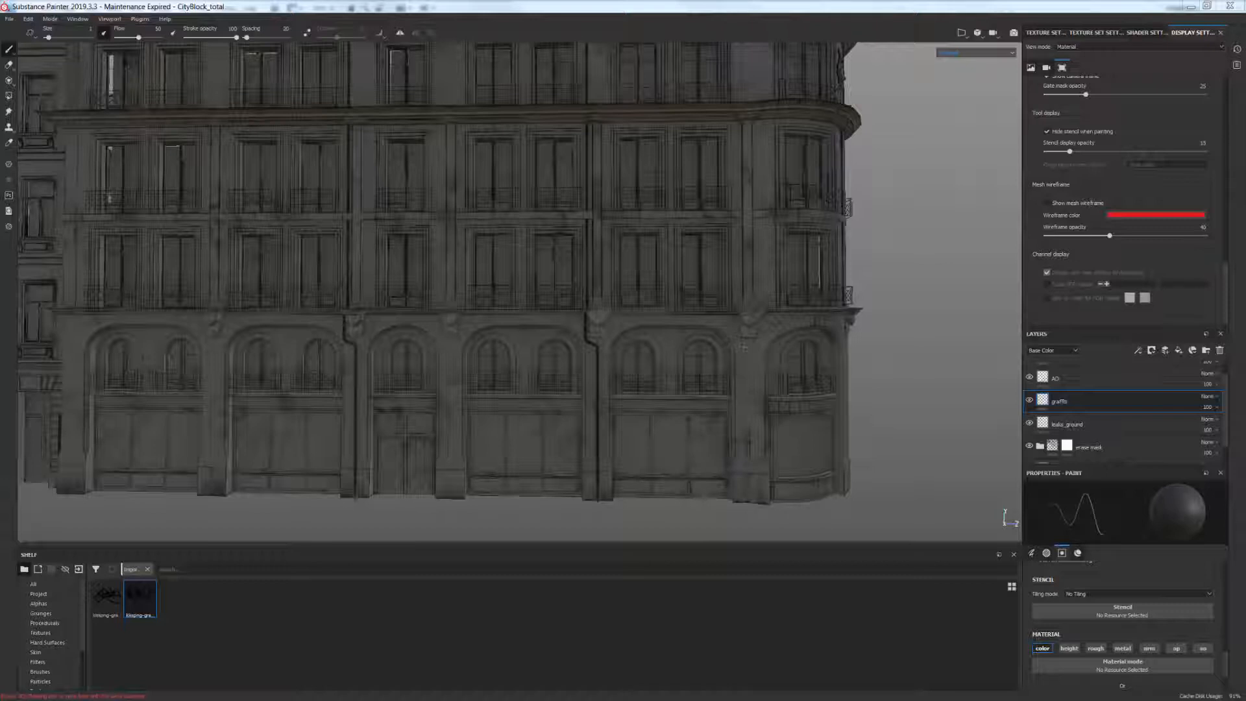
On the graffiti layer, use the Projection tool with the graffiti tag image as base color to stamp it on the pillar beside the curved shopfront
scroll(747, 359, "up", 5)
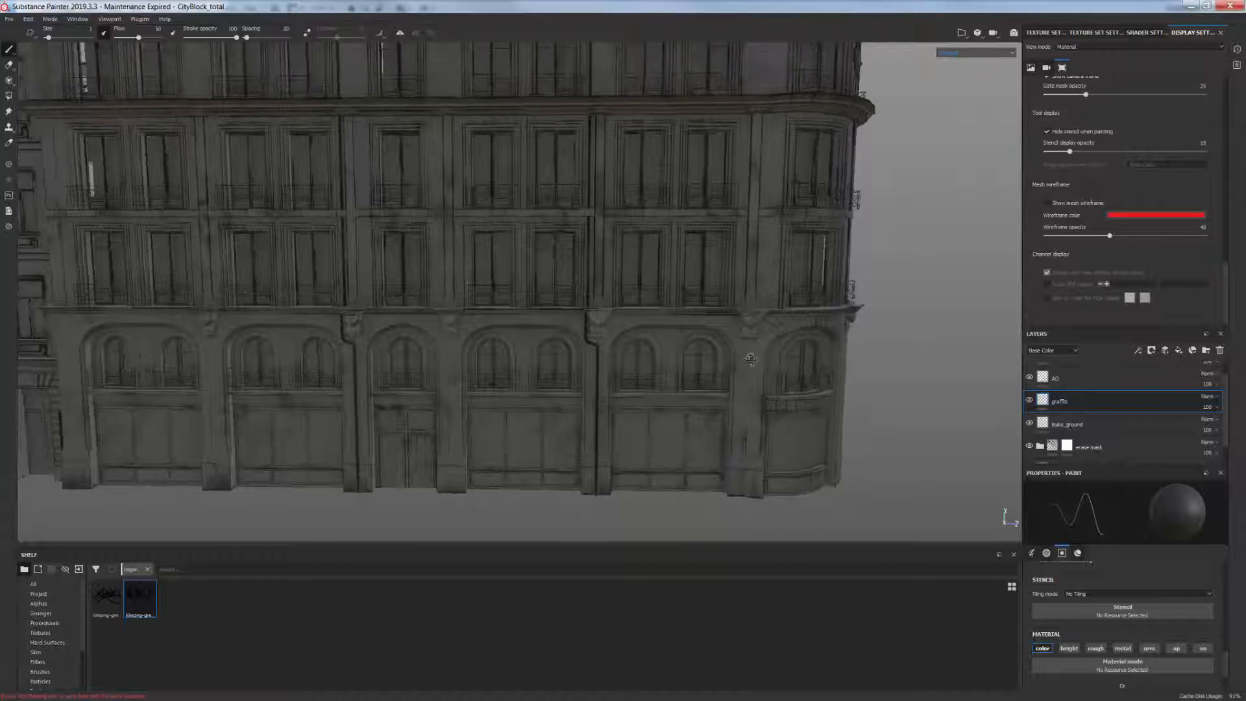
middle_click_drag(747, 359, 705, 241, "alt")
scroll(726, 307, "up", 3)
left_click_drag(743, 346, 716, 300, "alt")
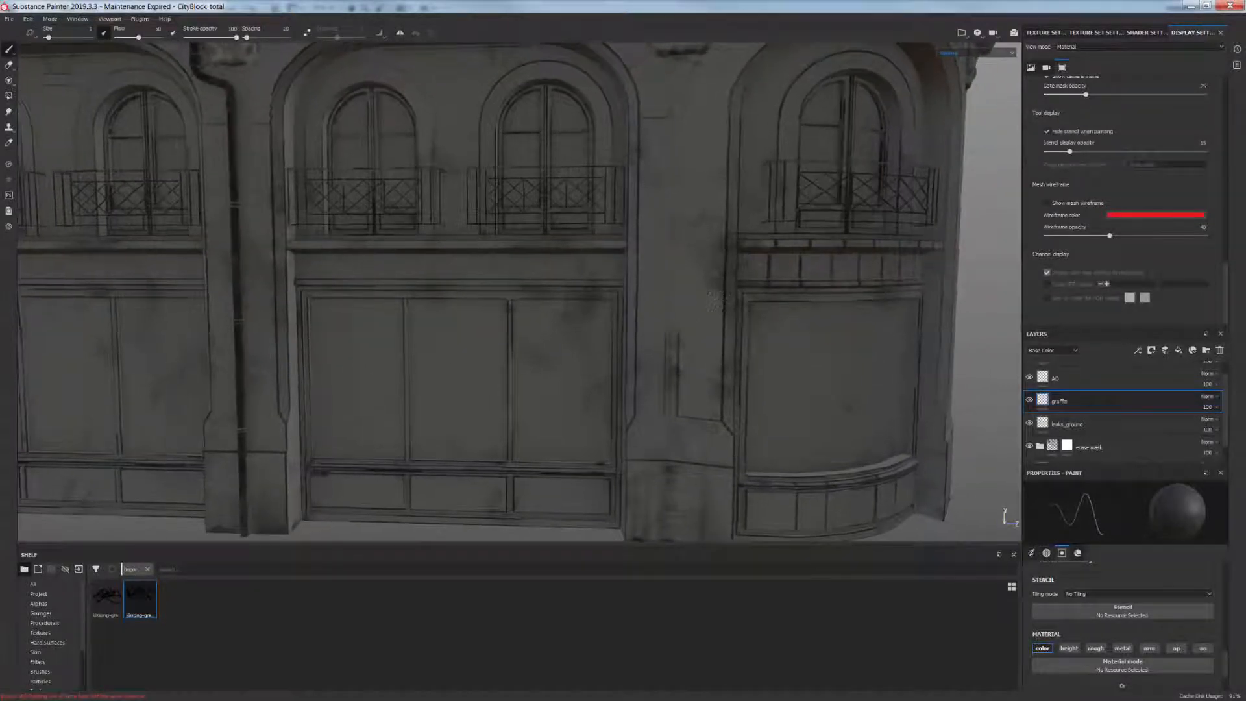
left_click(8, 81)
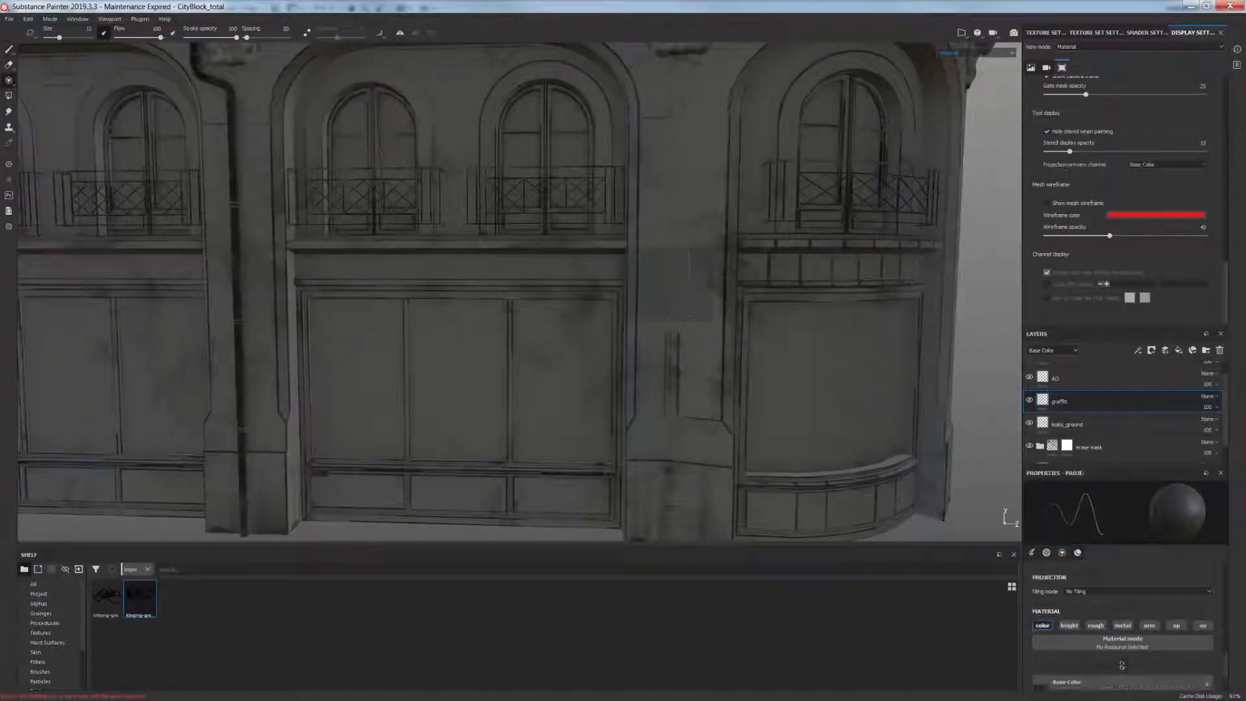
left_click_drag(689, 237, 678, 223, "alt")
scroll(681, 227, "up", 5)
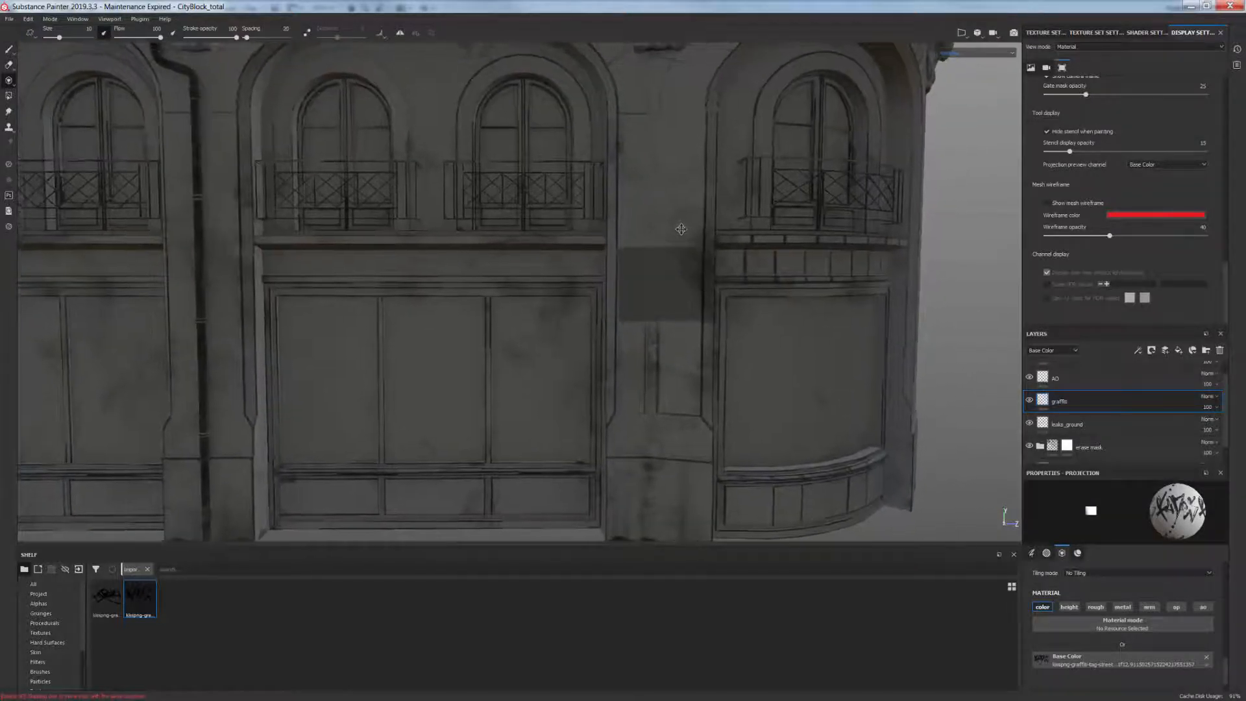
middle_click_drag(689, 233, 704, 200, "alt")
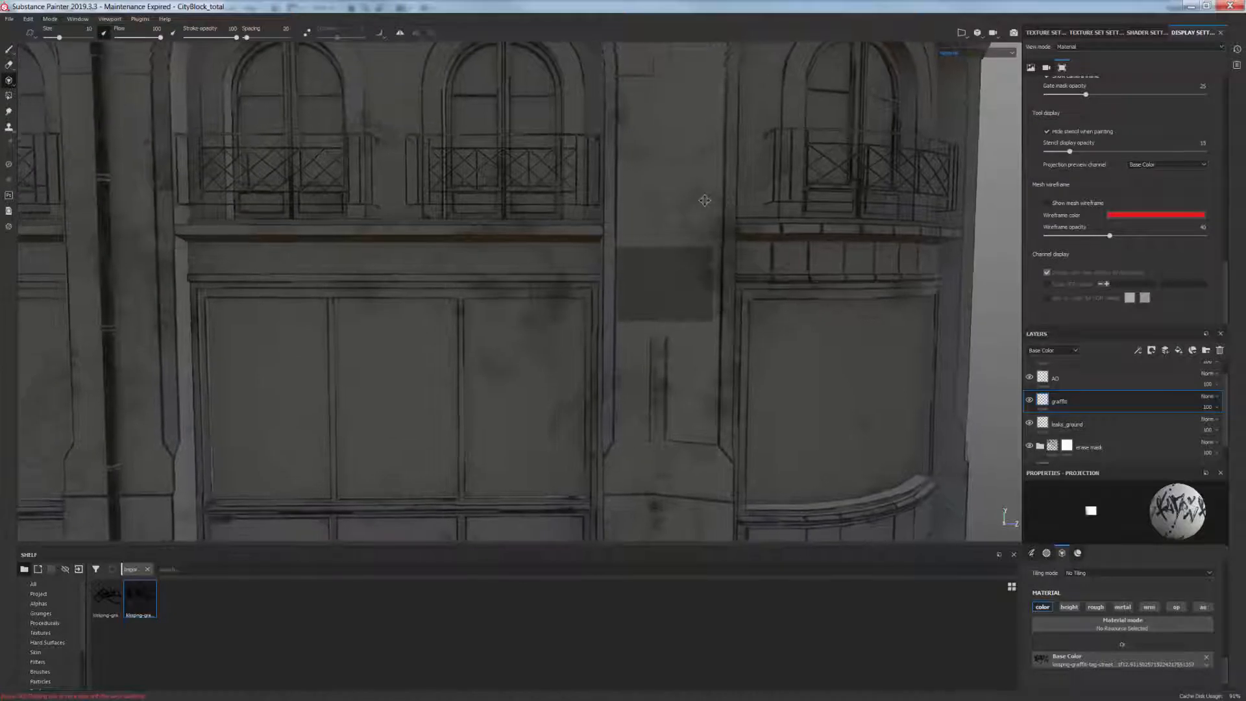
left_click(656, 272)
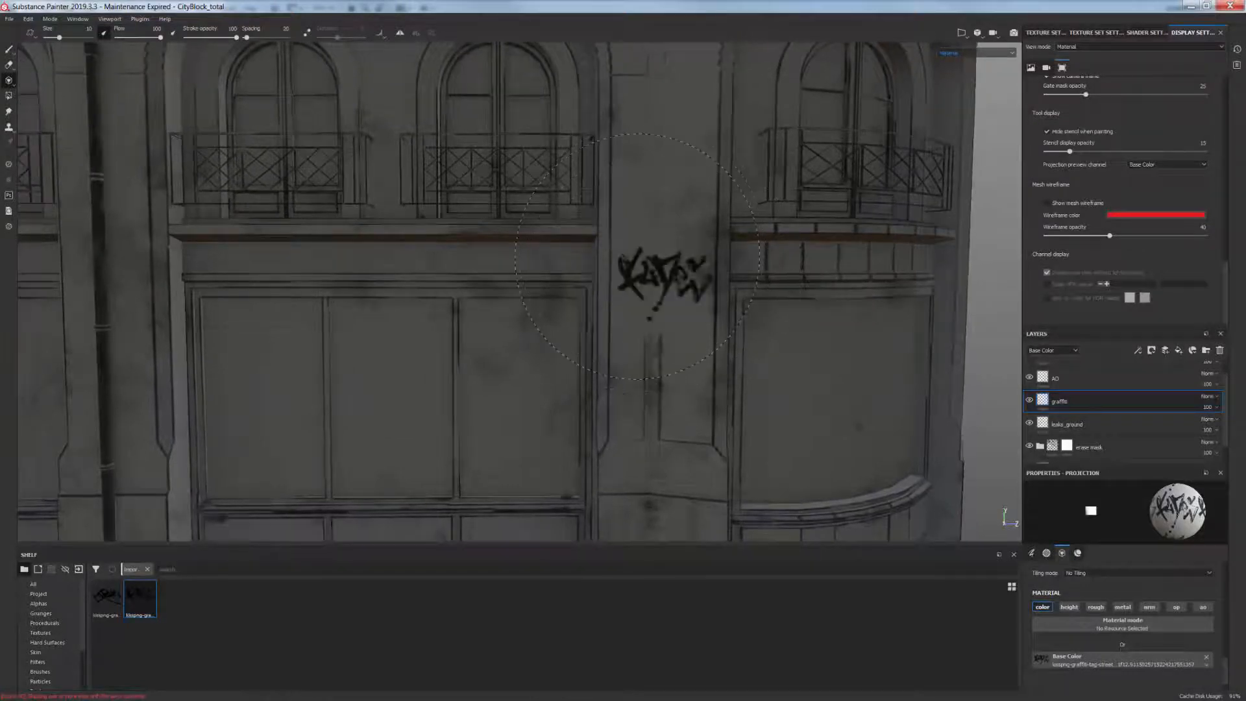
Set the second graffiti tag image as the projection's base color and stamp it below the first tag on the pillar beside the curved shopfront
middle_click_drag(791, 320, 795, 262, "alt")
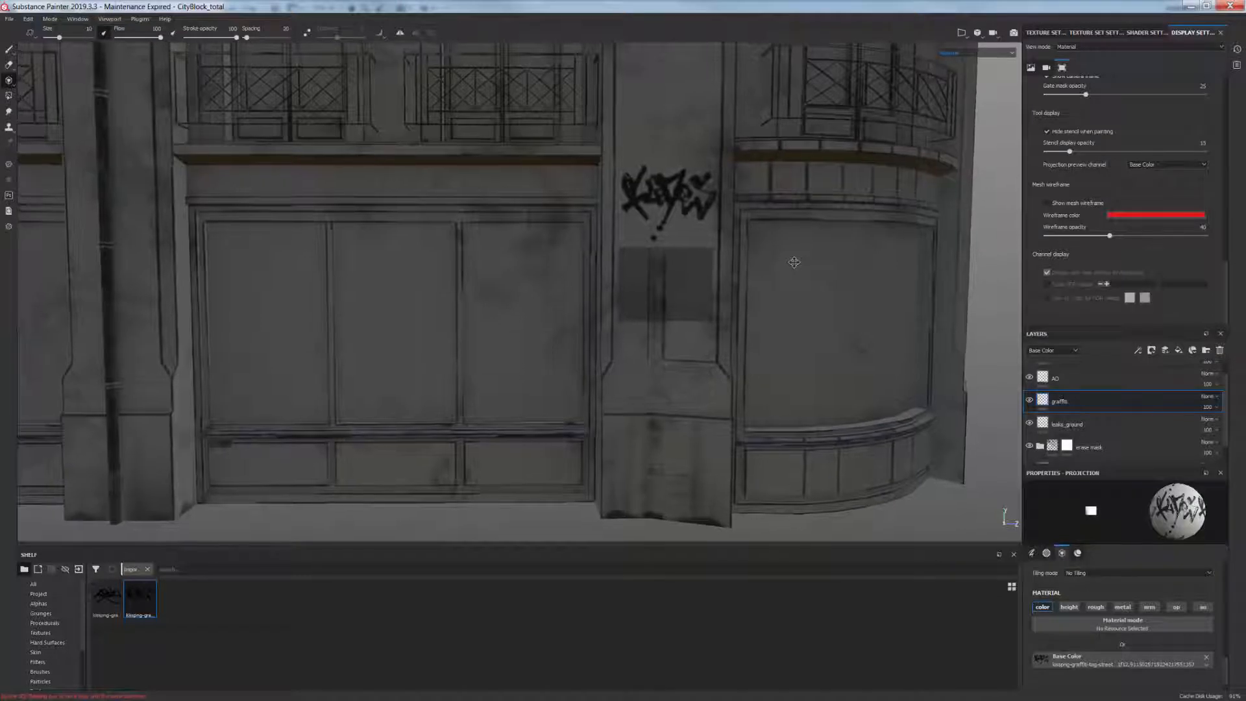
left_click_drag(125, 605, 1072, 668)
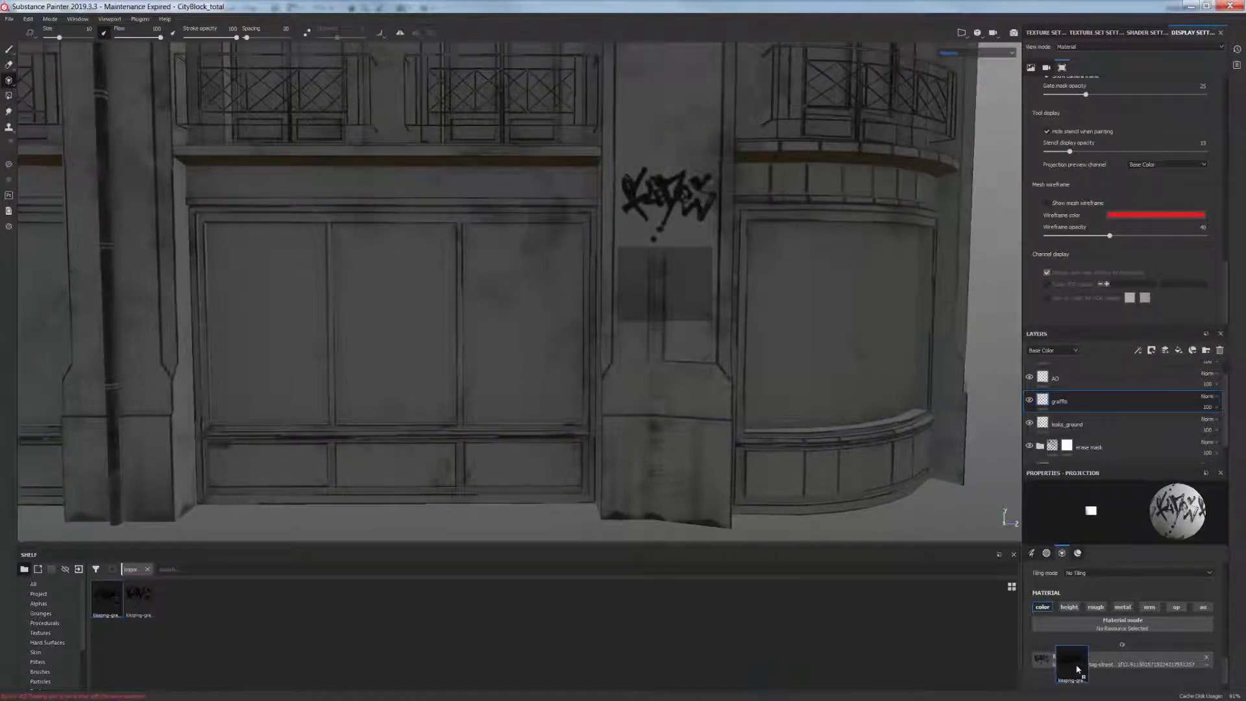
left_click(666, 284)
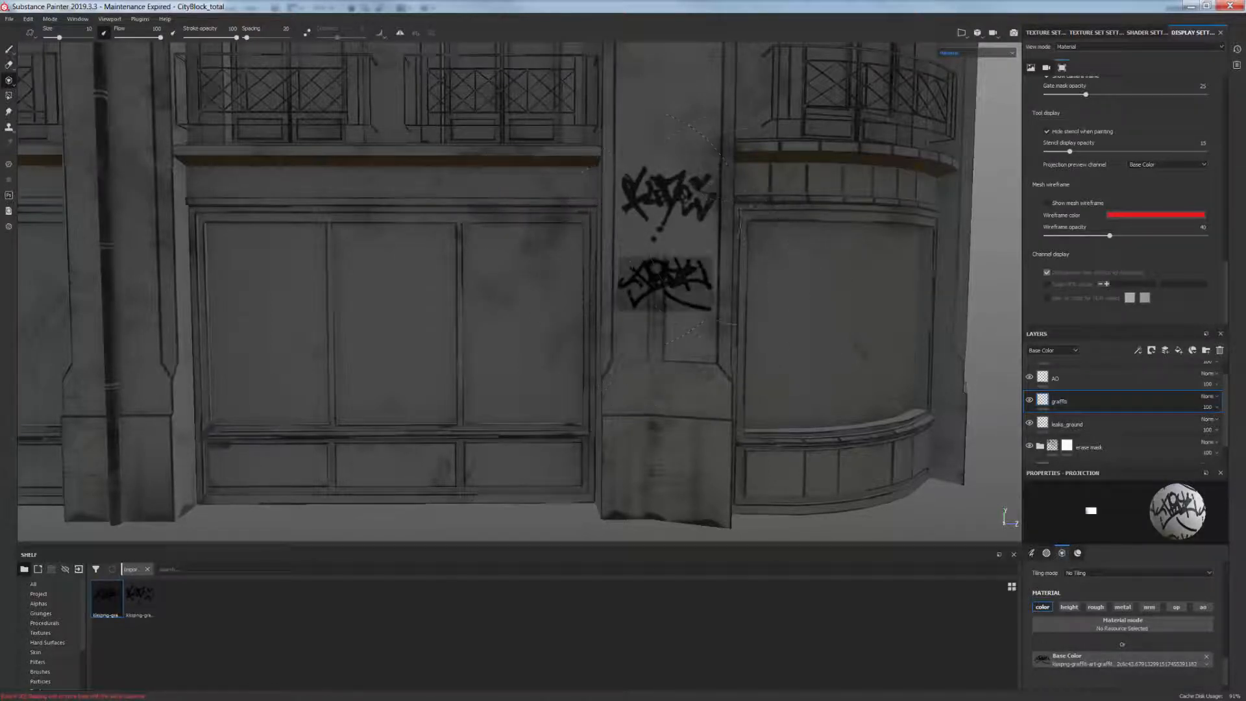
middle_click_drag(791, 337, 843, 328, "alt")
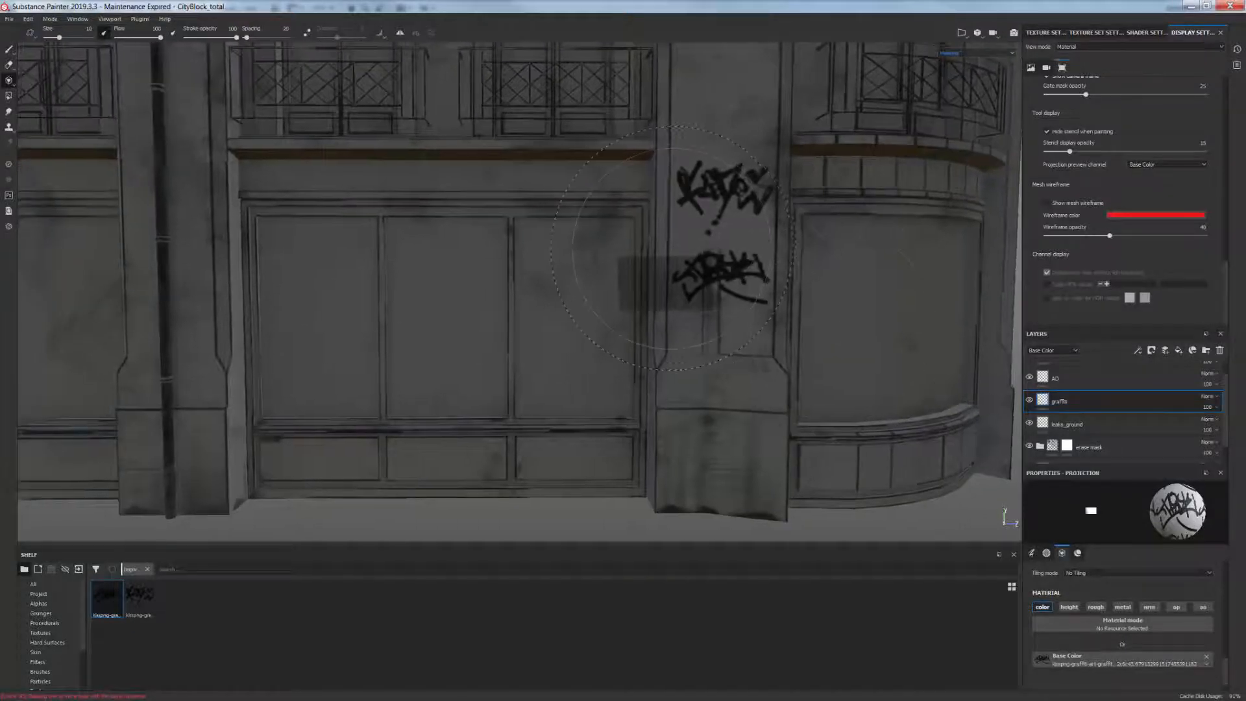
With a small red paint brush on the graffiti layer, scrawl freehand graffiti on the lower pillar between the double door and the shopfront
middle_click_drag(640, 169, 884, 210, "alt")
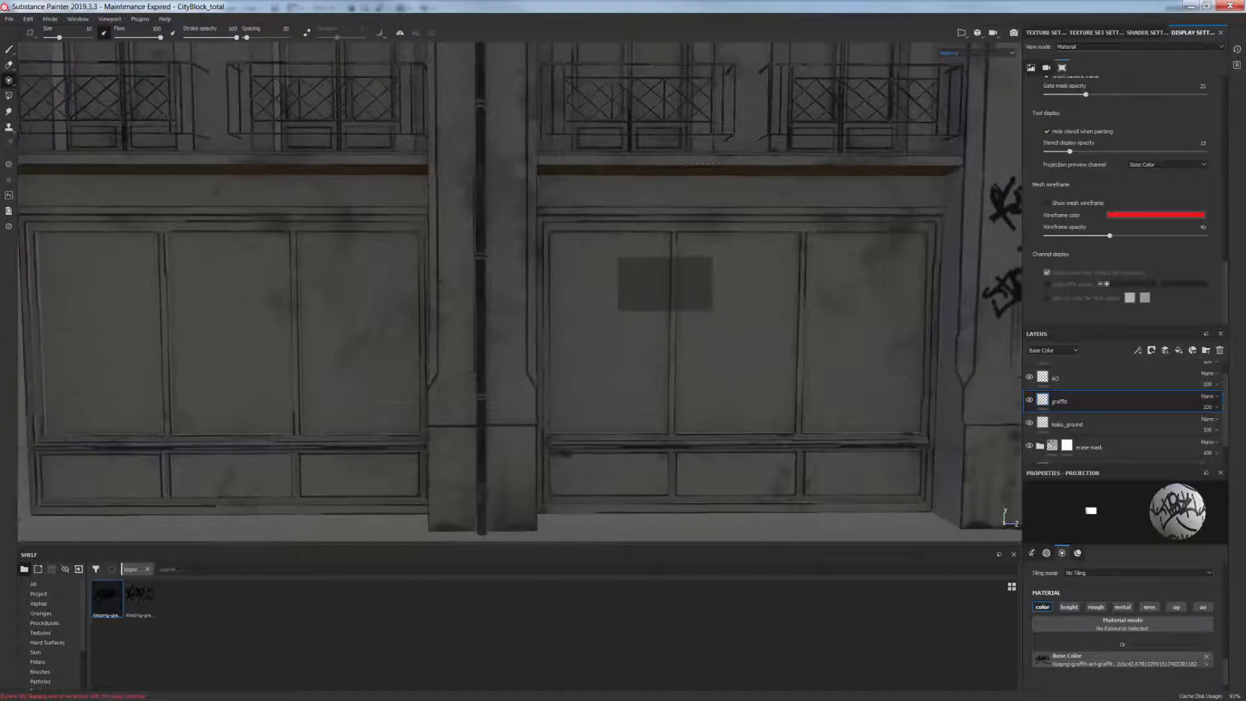
middle_click_drag(580, 306, 893, 297, "alt")
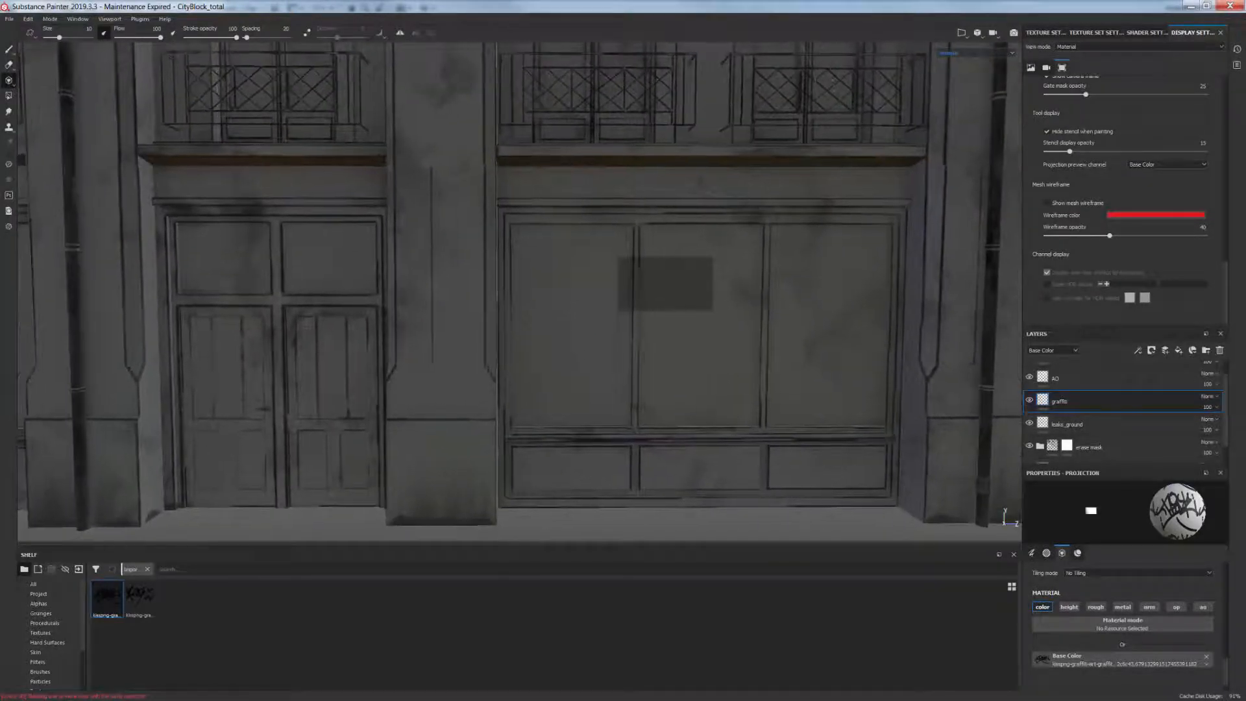
left_click(9, 49)
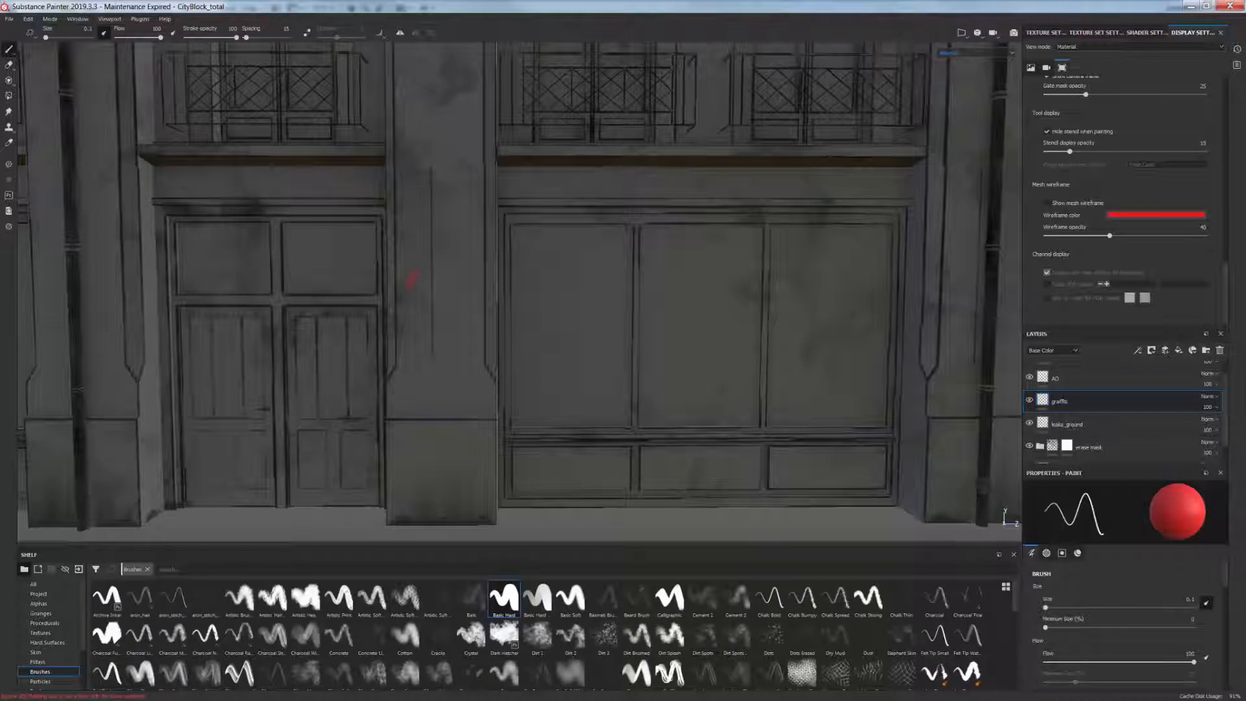
mouse_move(406, 347)
left_mouse_down()
mouse_move(466, 328)
mouse_move(408, 396)
left_mouse_up()
mouse_move(415, 376)
left_mouse_down()
mouse_move(418, 397)
mouse_move(448, 390)
left_mouse_up()
left_click_drag(450, 382, 461, 386)
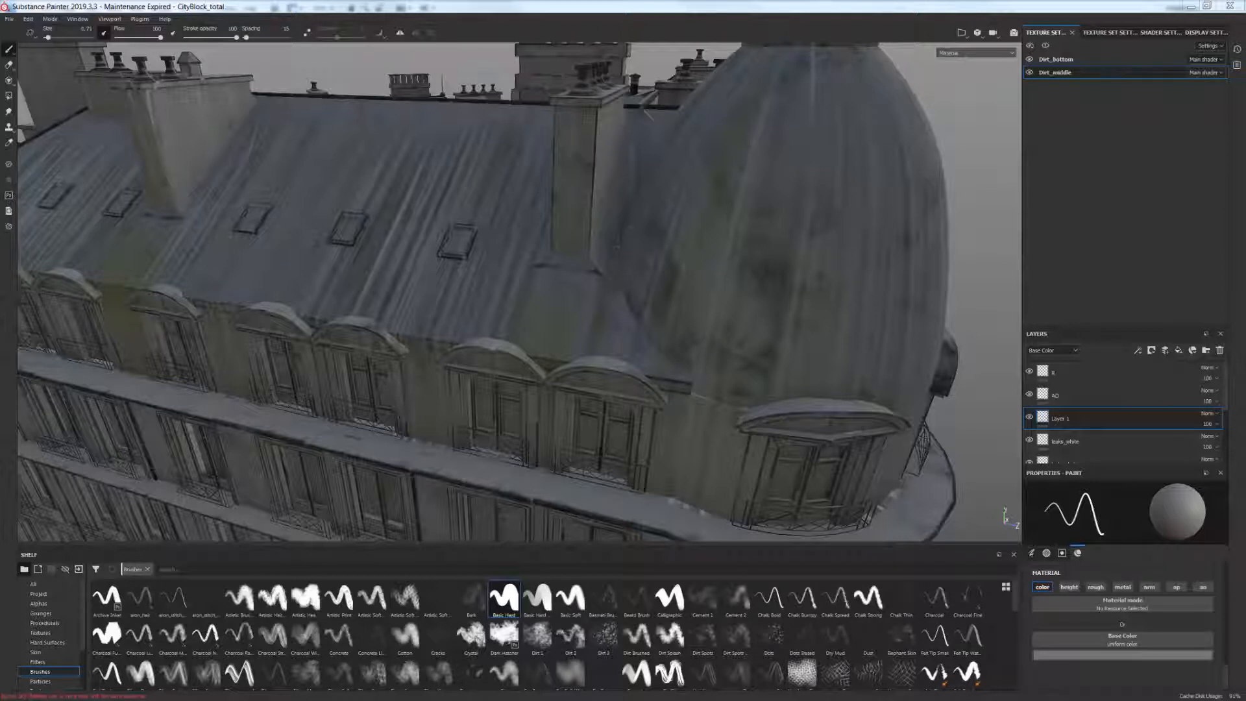
On Layer 1 of Dirt_middle, choose a grey base color and paint a line along the curved seam between the dome and the roof
left_click_drag(630, 303, 649, 271, "alt")
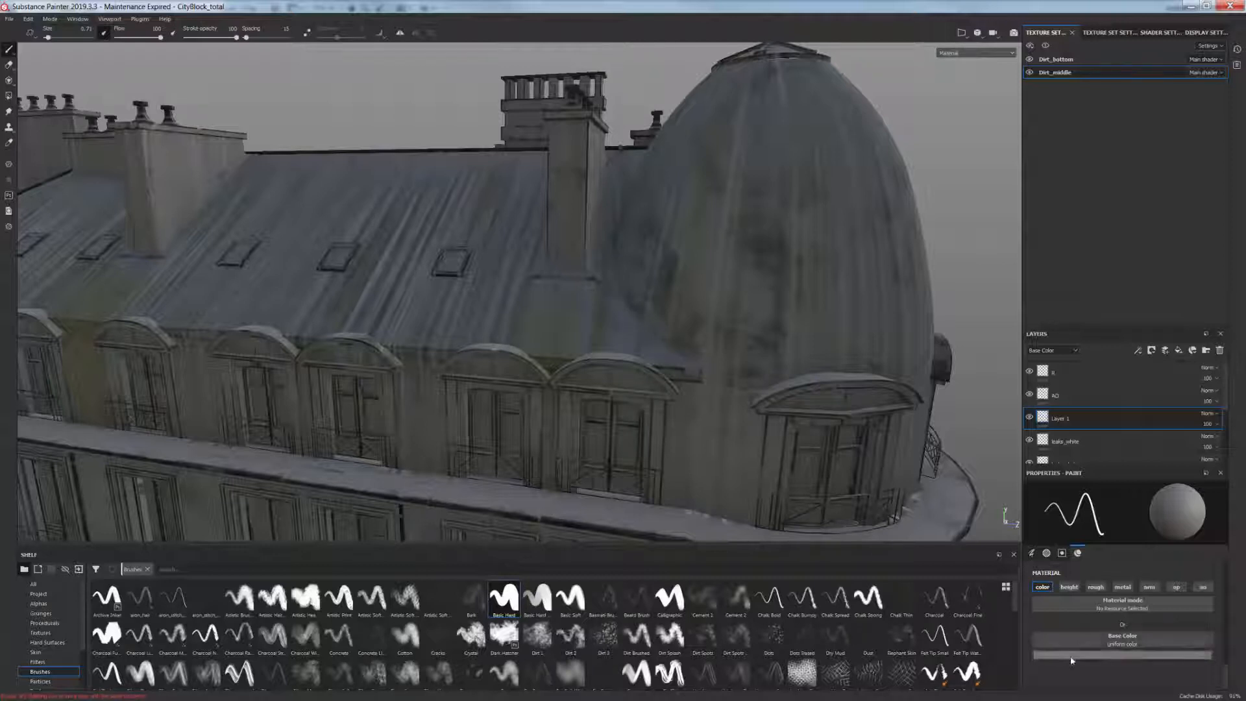
left_click(1123, 654)
left_click(1075, 588)
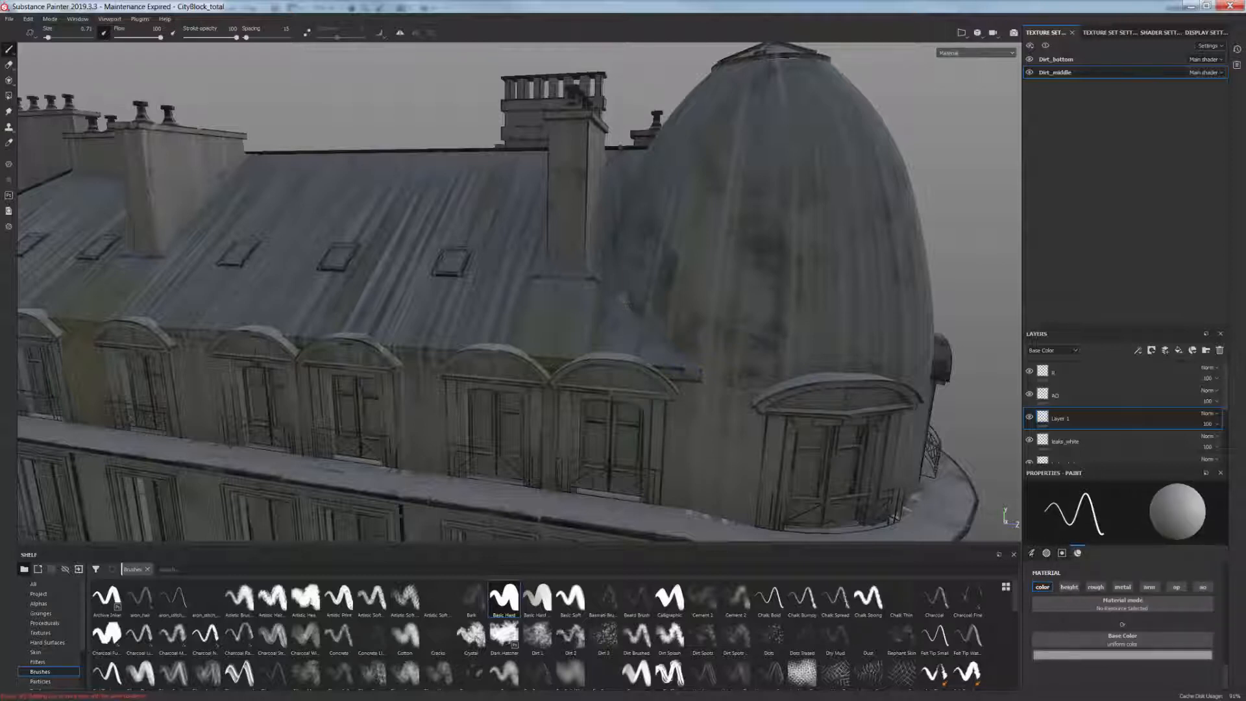
left_click_drag(637, 316, 697, 366)
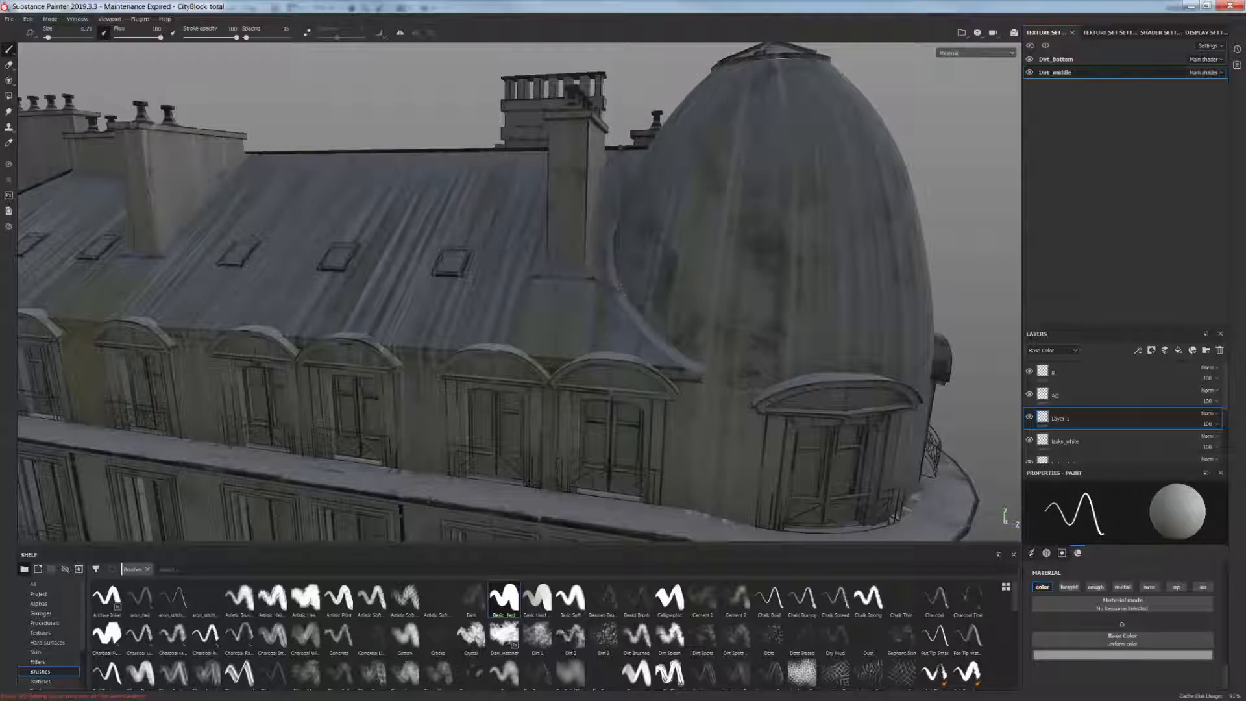
Paint the same light line along the dome's roof seam on the other street side and down the wall corner below it
left_click_drag(519, 286, 543, 298, "alt")
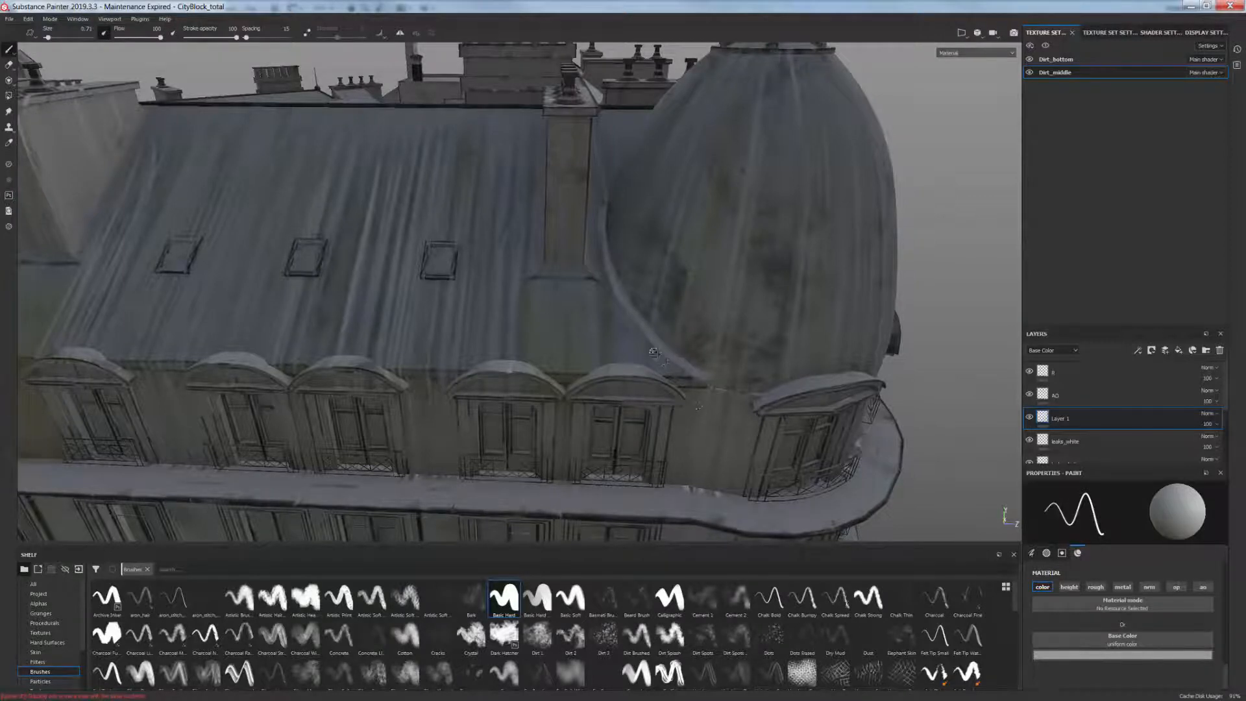
left_click_drag(654, 353, 594, 270, "alt")
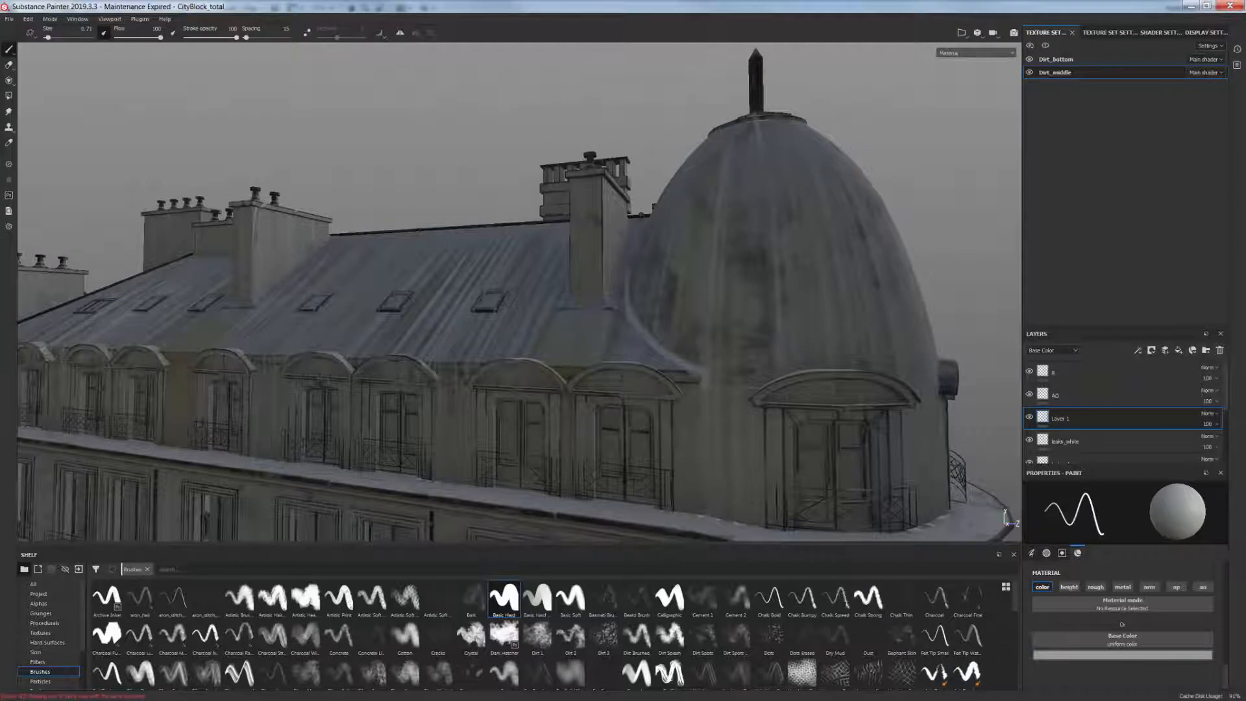
left_click_drag(677, 370, 672, 327, "alt")
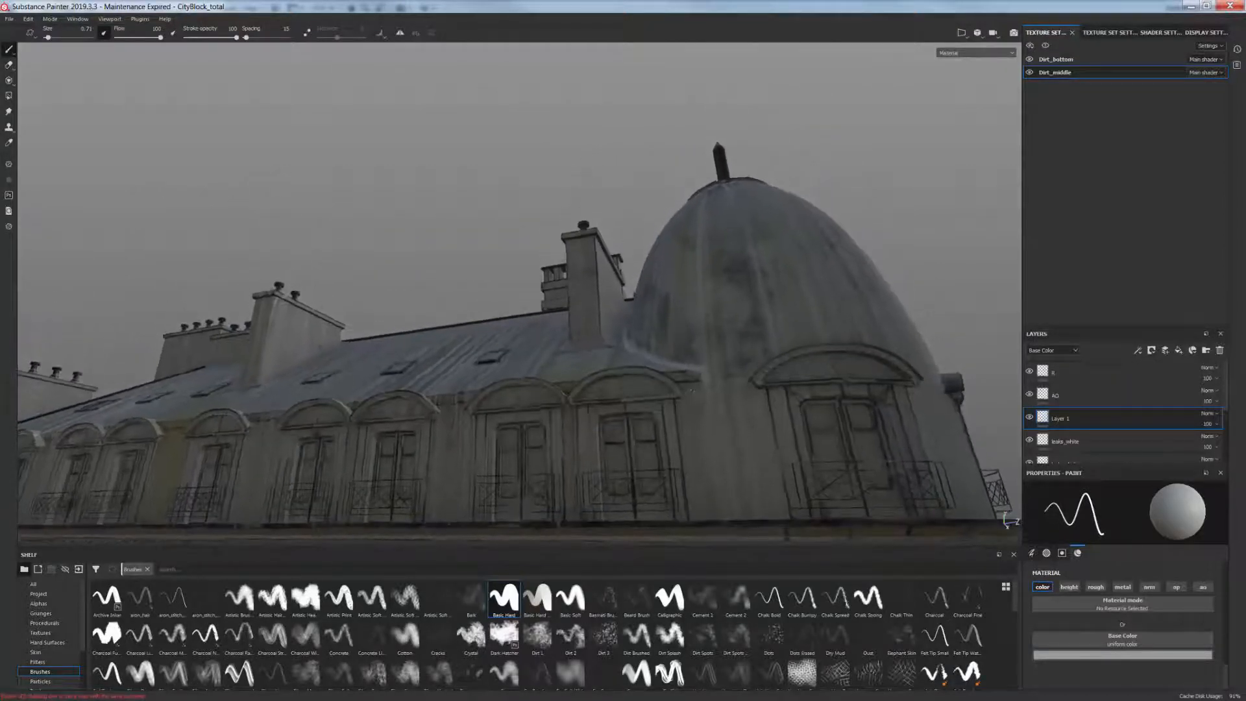
left_click_drag(679, 407, 636, 415, "alt")
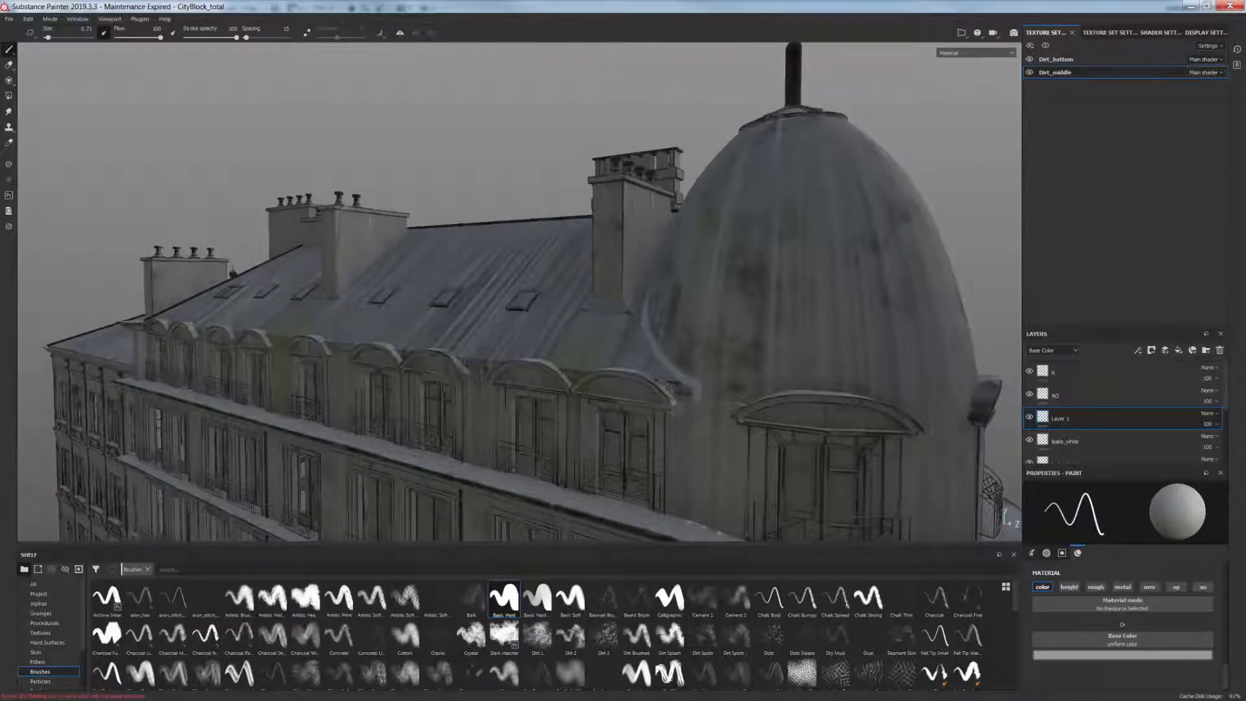
scroll(698, 302, "down", 3)
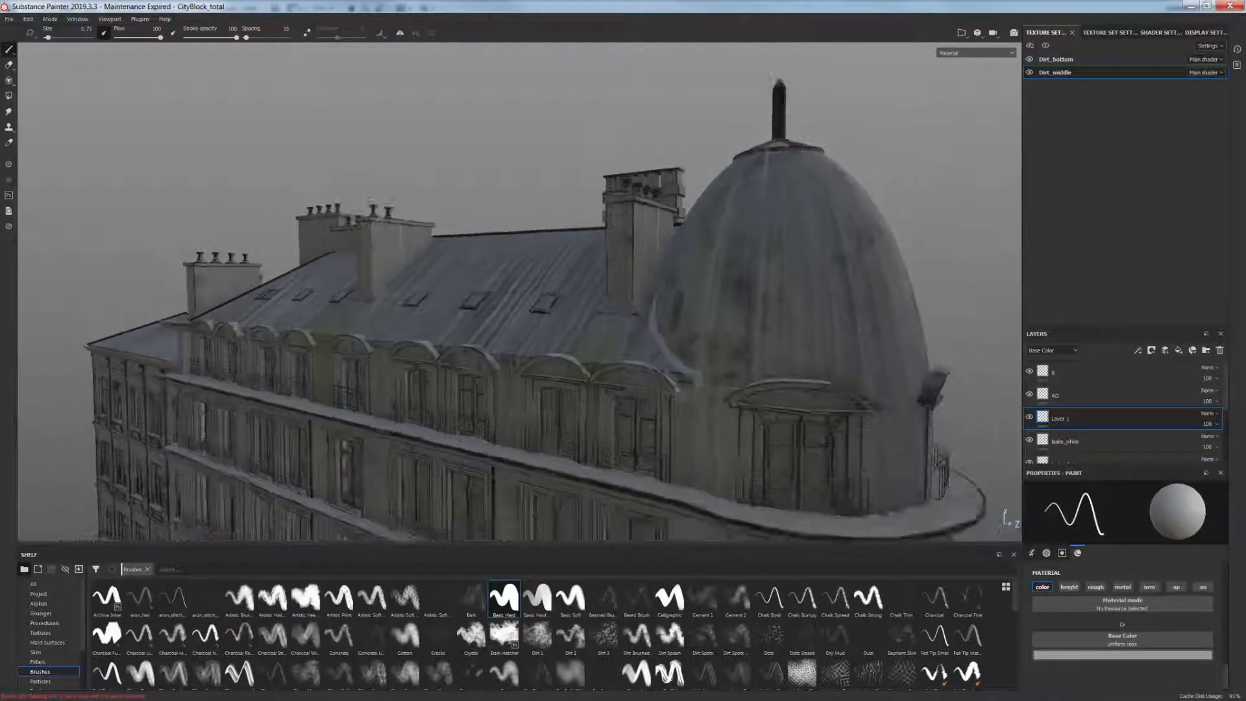
left_click_drag(545, 309, 680, 313, "alt")
middle_click_drag(672, 323, 614, 338, "alt")
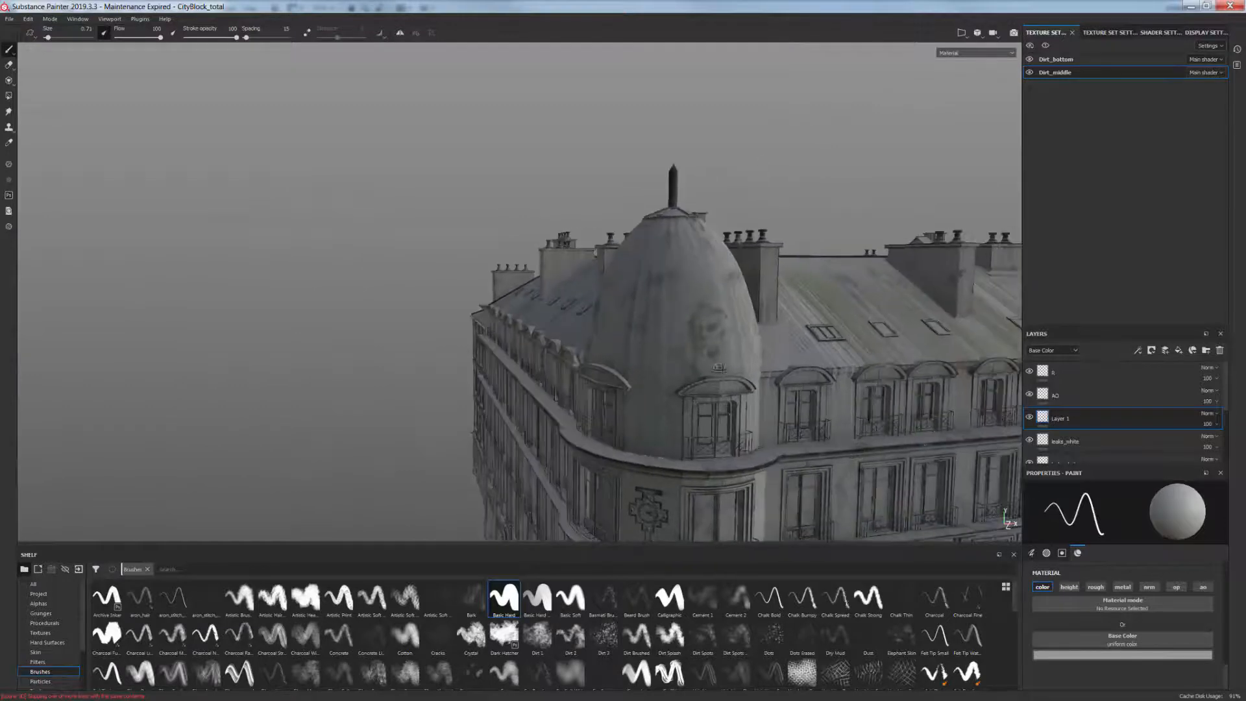
left_click_drag(614, 338, 529, 369, "alt")
scroll(789, 454, "up", 2)
scroll(789, 454, "up", 3)
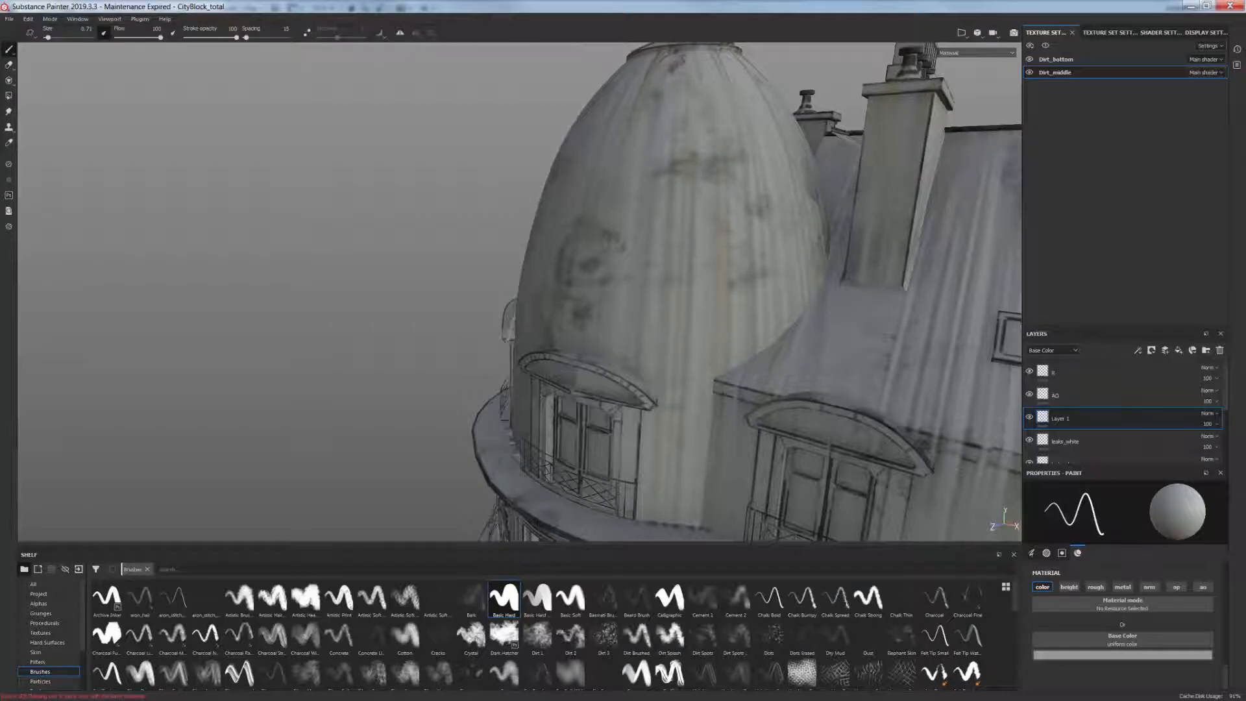
left_click_drag(827, 243, 819, 261)
key("ctrl+z")
mouse_move(808, 304)
left_mouse_down()
mouse_move(718, 378)
mouse_move(704, 448)
mouse_move(1017, 461)
left_mouse_up()
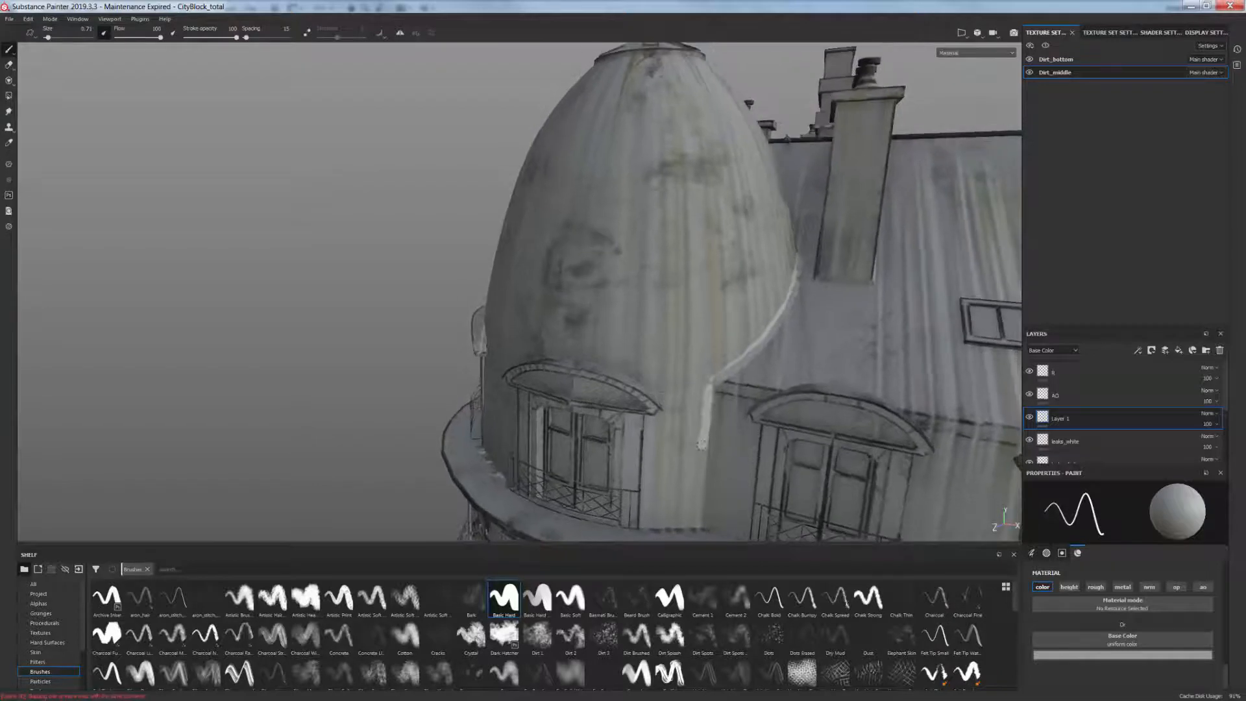
left_click_drag(705, 440, 701, 496)
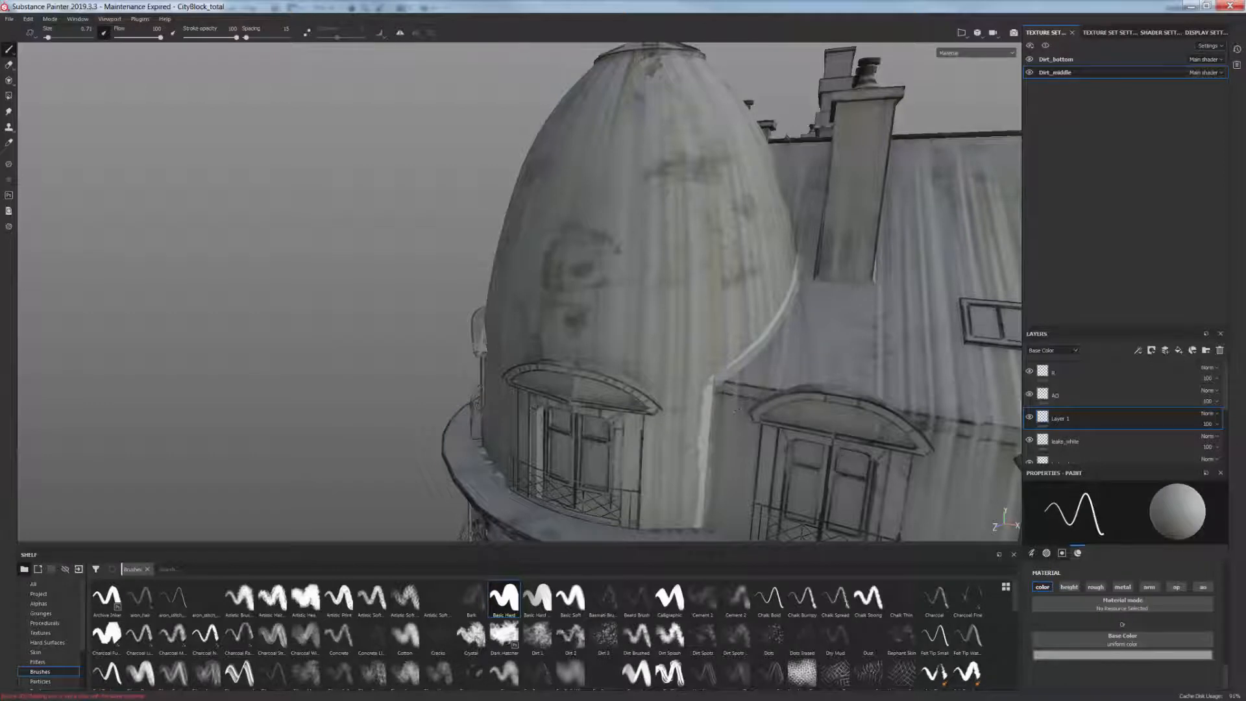
Inspect the painted seams and dirt on the dome, roof and facades from several angles and distances
scroll(740, 415, "down", 8)
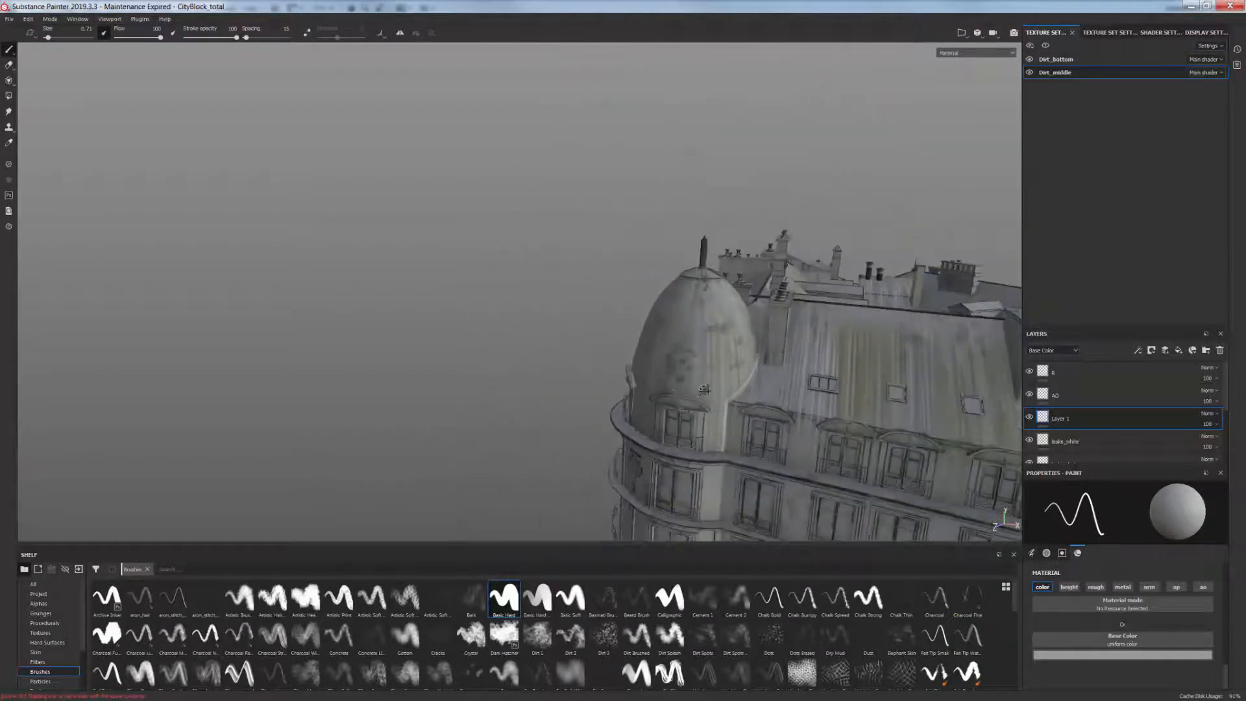
left_click_drag(740, 414, 929, 416, "alt")
middle_click_drag(636, 363, 715, 287, "alt")
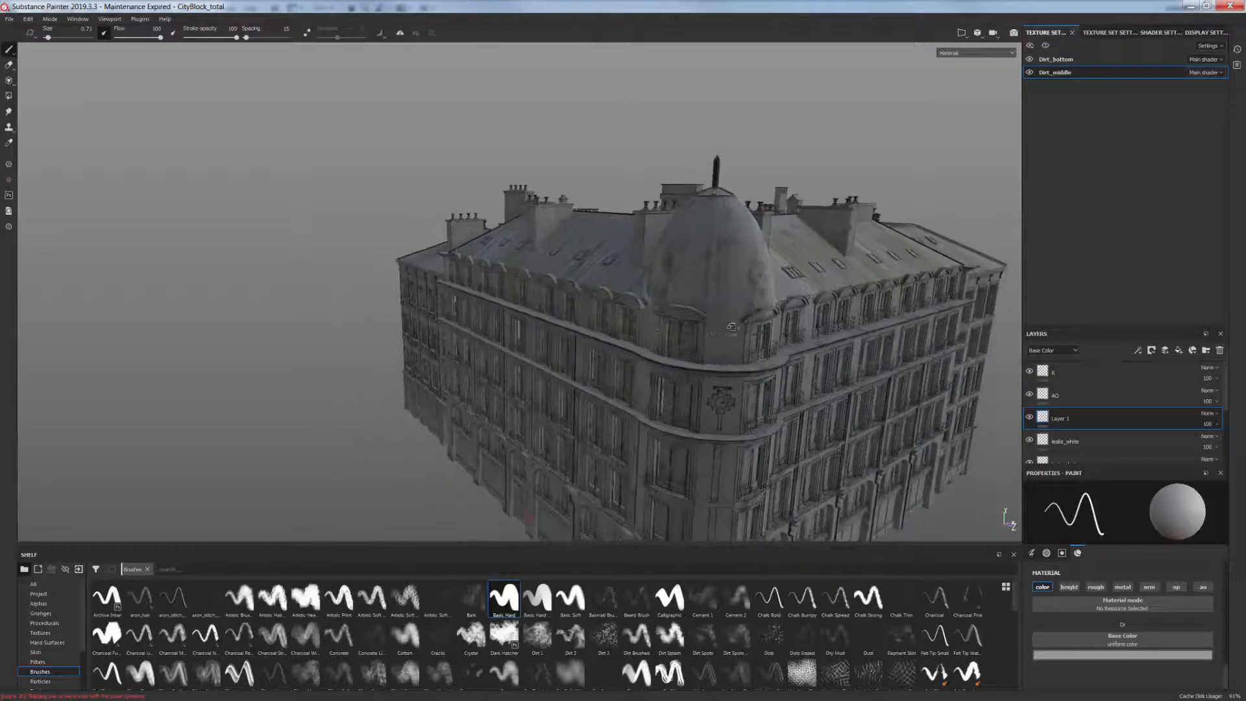
left_click_drag(715, 288, 814, 287, "alt")
scroll(519, 292, "down", 3)
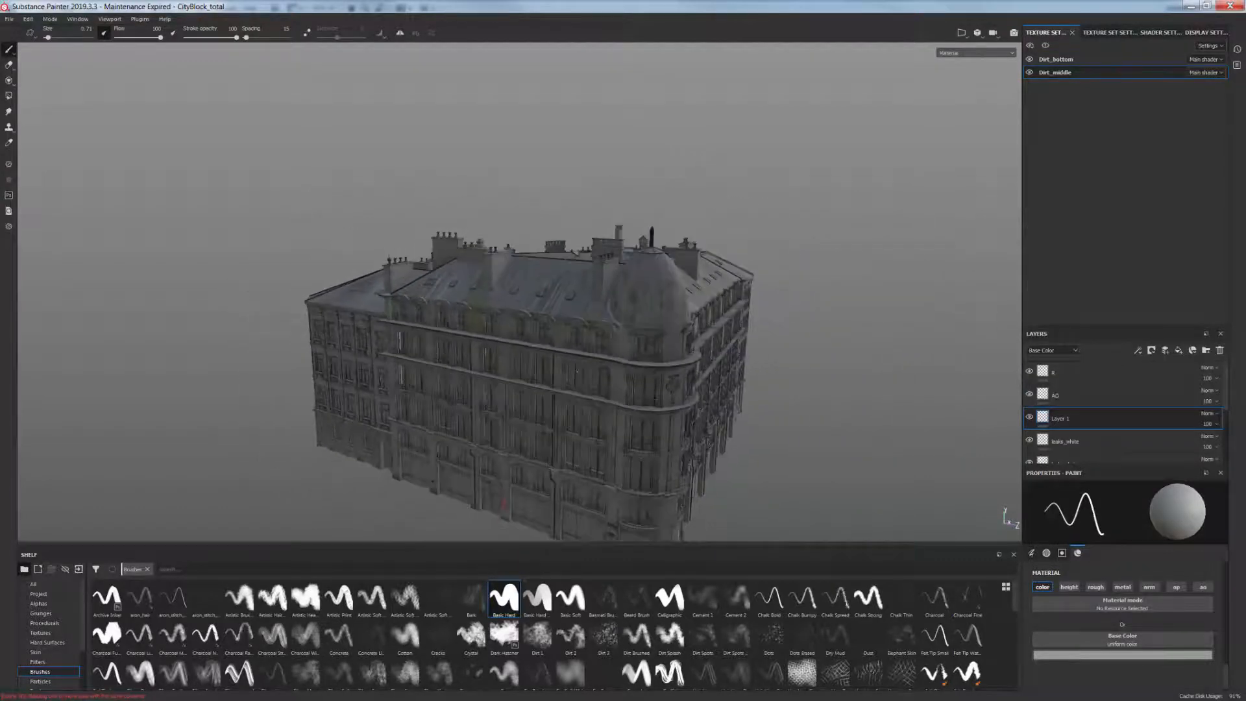
scroll(519, 292, "up", 6)
scroll(669, 278, "up", 3)
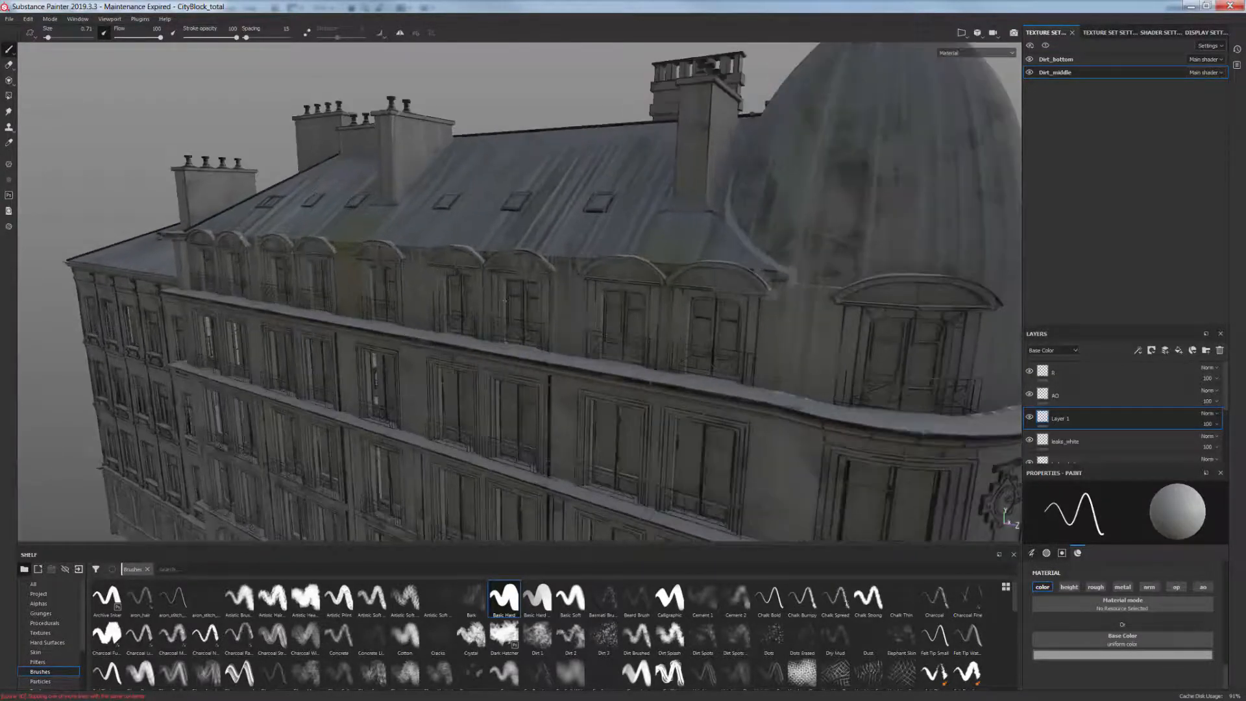
left_click_drag(668, 279, 663, 265, "alt")
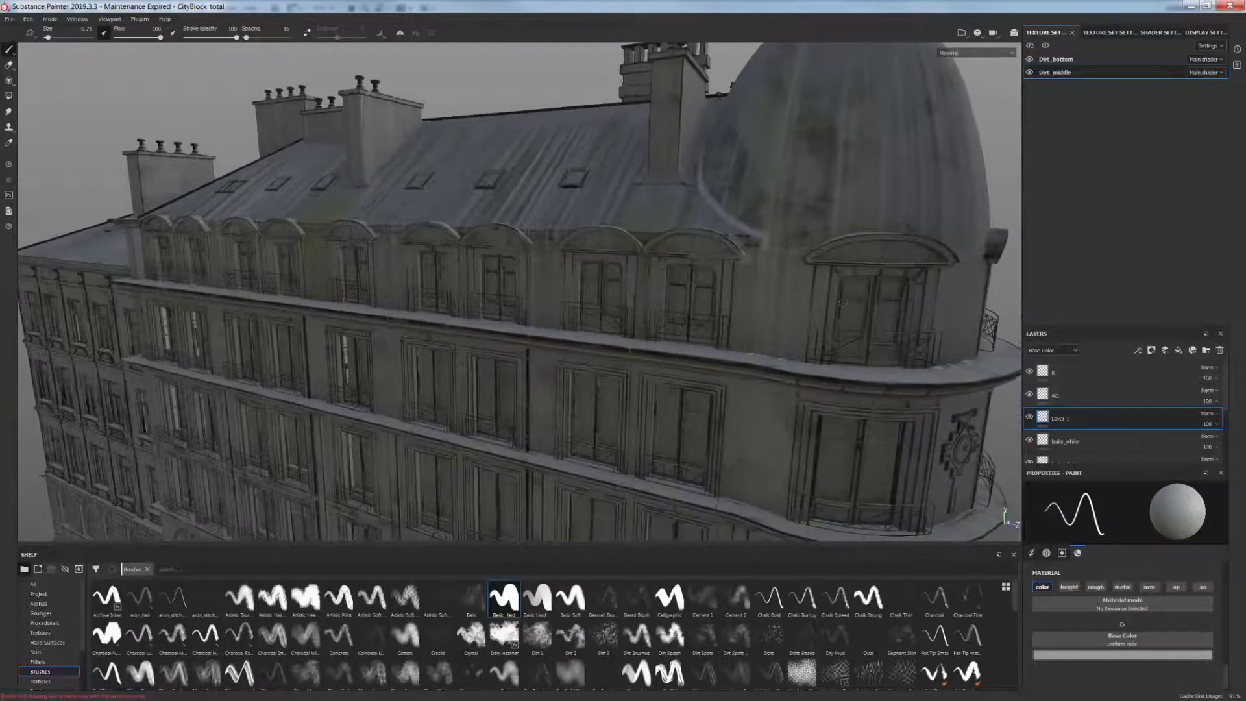
left_click_drag(843, 303, 857, 280, "alt")
scroll(830, 280, "up", 4)
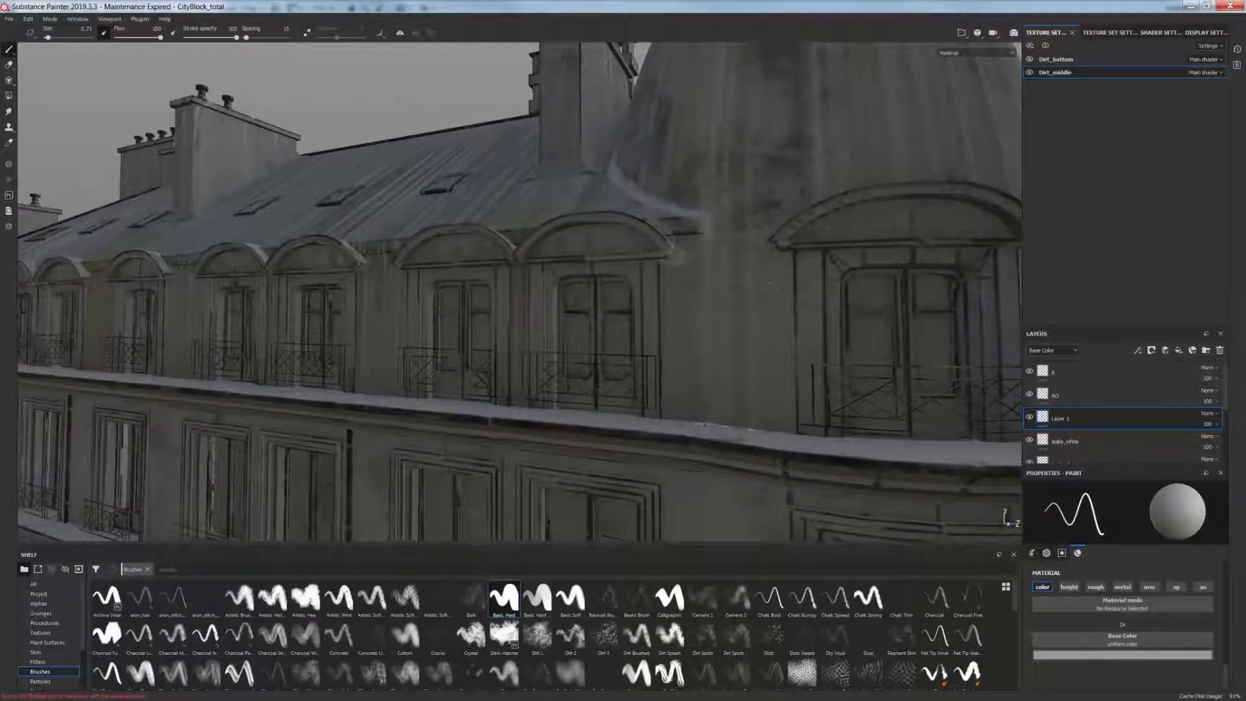
scroll(771, 285, "down", 8)
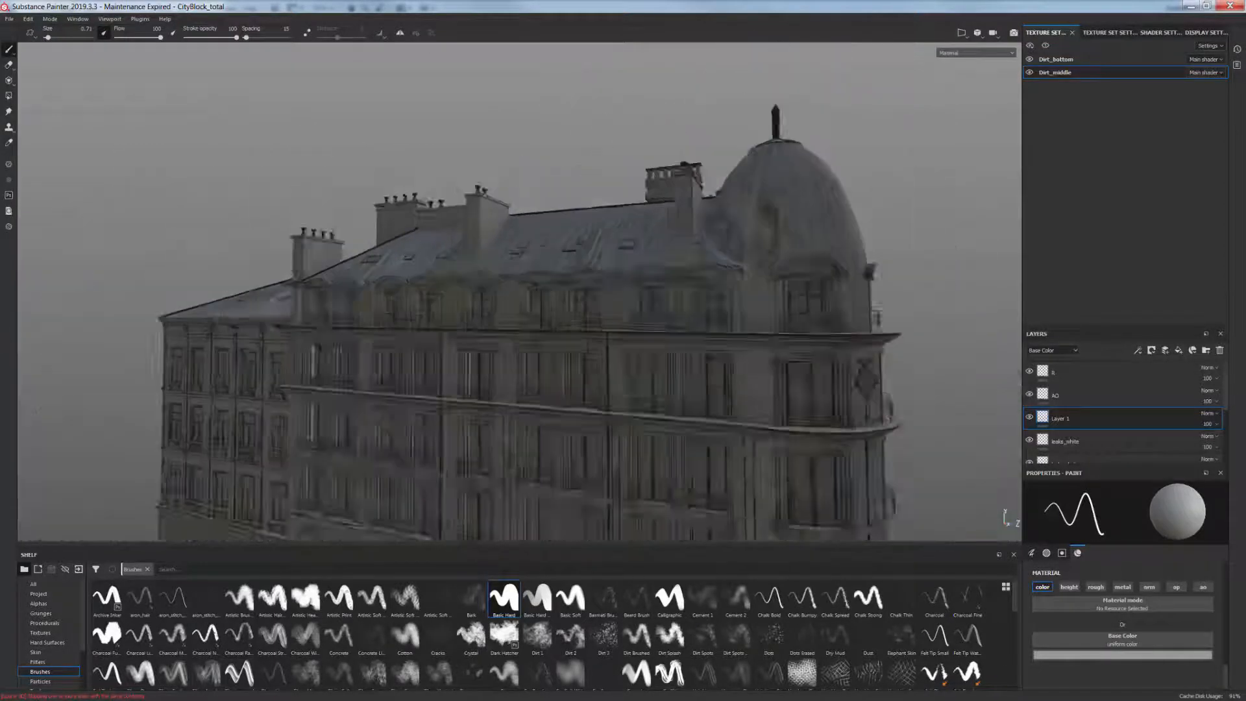
left_click_drag(742, 273, 753, 275, "alt")
middle_click_drag(769, 344, 757, 278, "alt")
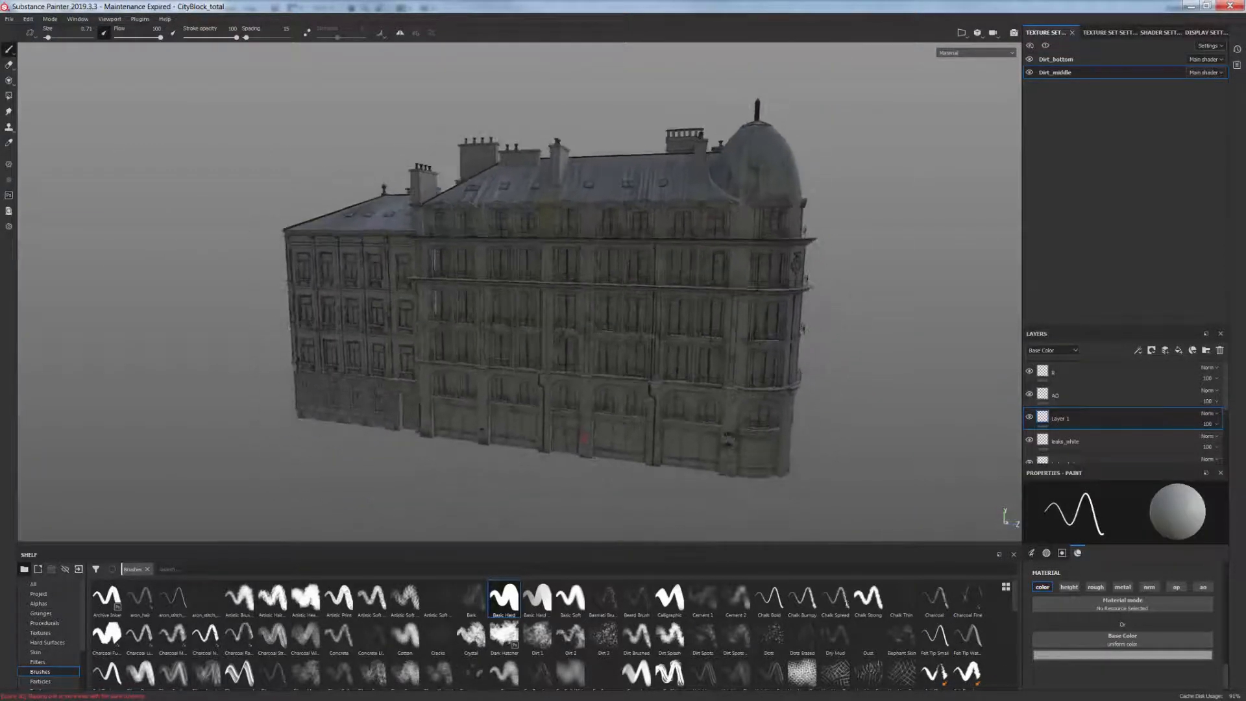
left_click_drag(756, 277, 782, 278, "alt")
left_click_drag(627, 271, 578, 274, "alt")
middle_click_drag(636, 261, 609, 265, "alt")
left_click_drag(609, 265, 690, 290, "alt")
right_click_drag(690, 289, 662, 312, "alt")
scroll(805, 247, "up", 5)
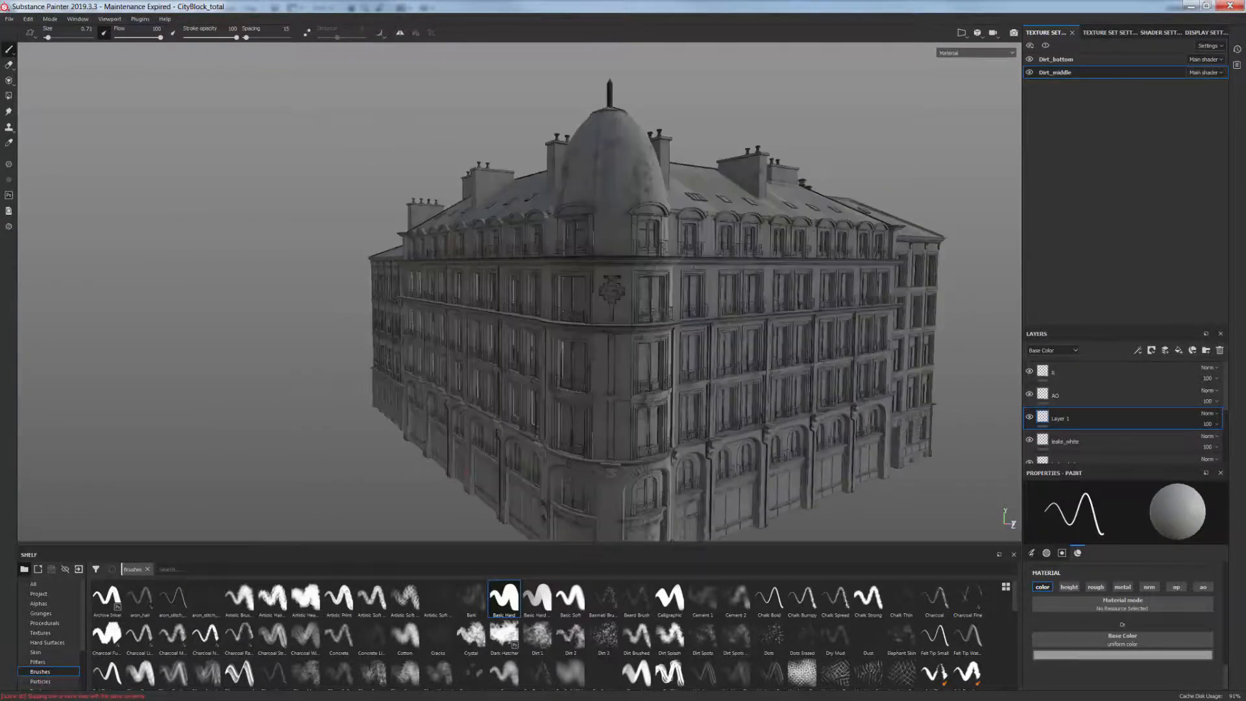
left_click_drag(770, 196, 789, 231, "alt")
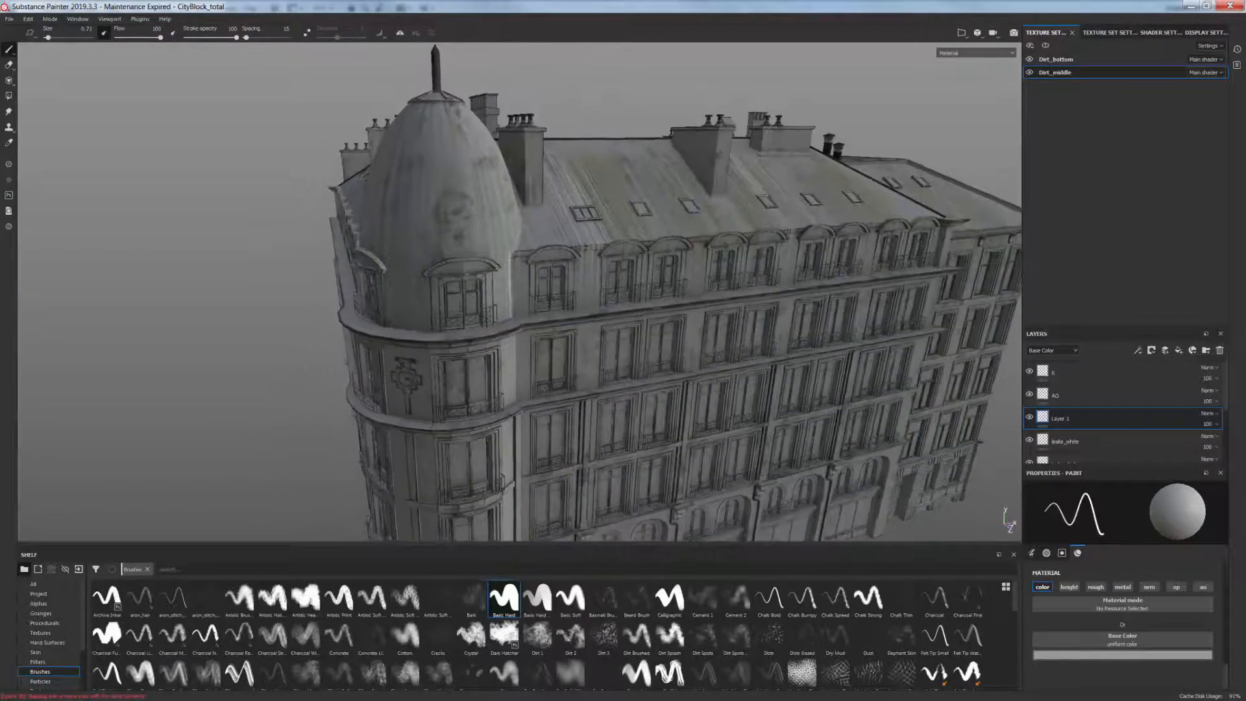
scroll(623, 293, "down", 5)
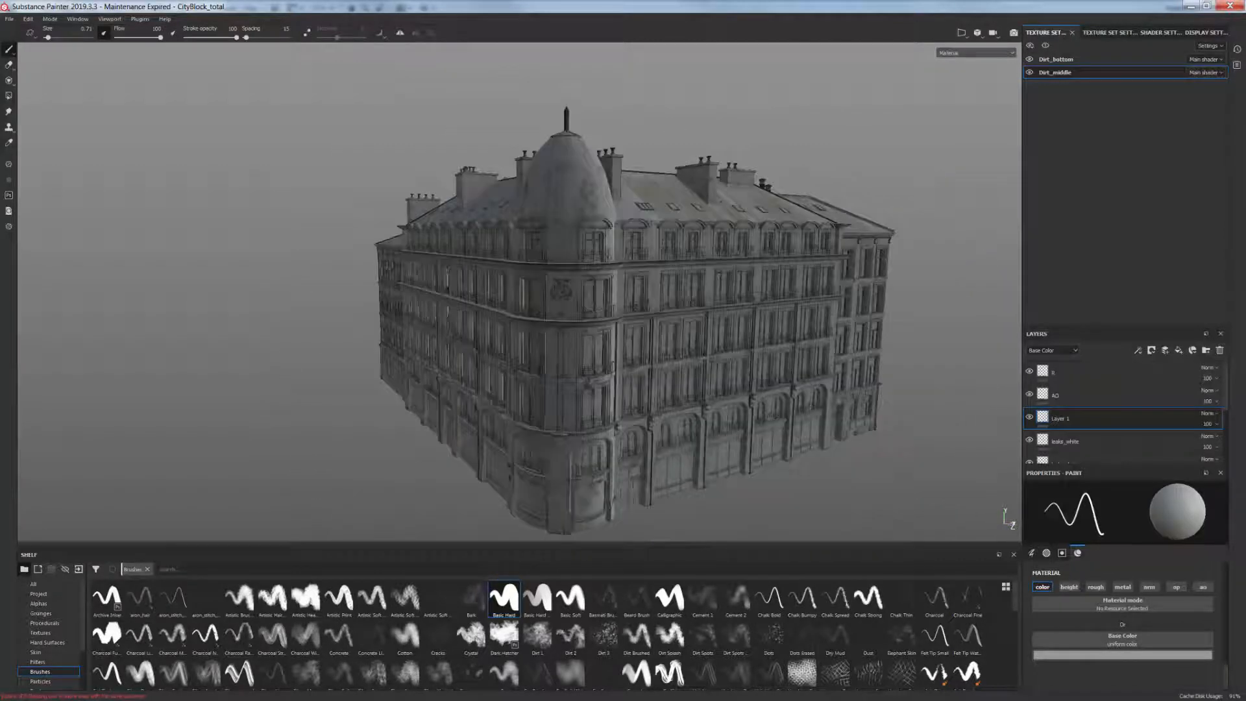
scroll(670, 235, "up", 4)
mouse_move(676, 233)
left_mouse_down("alt")
mouse_move(713, 244)
mouse_move(699, 240)
left_mouse_up("alt")
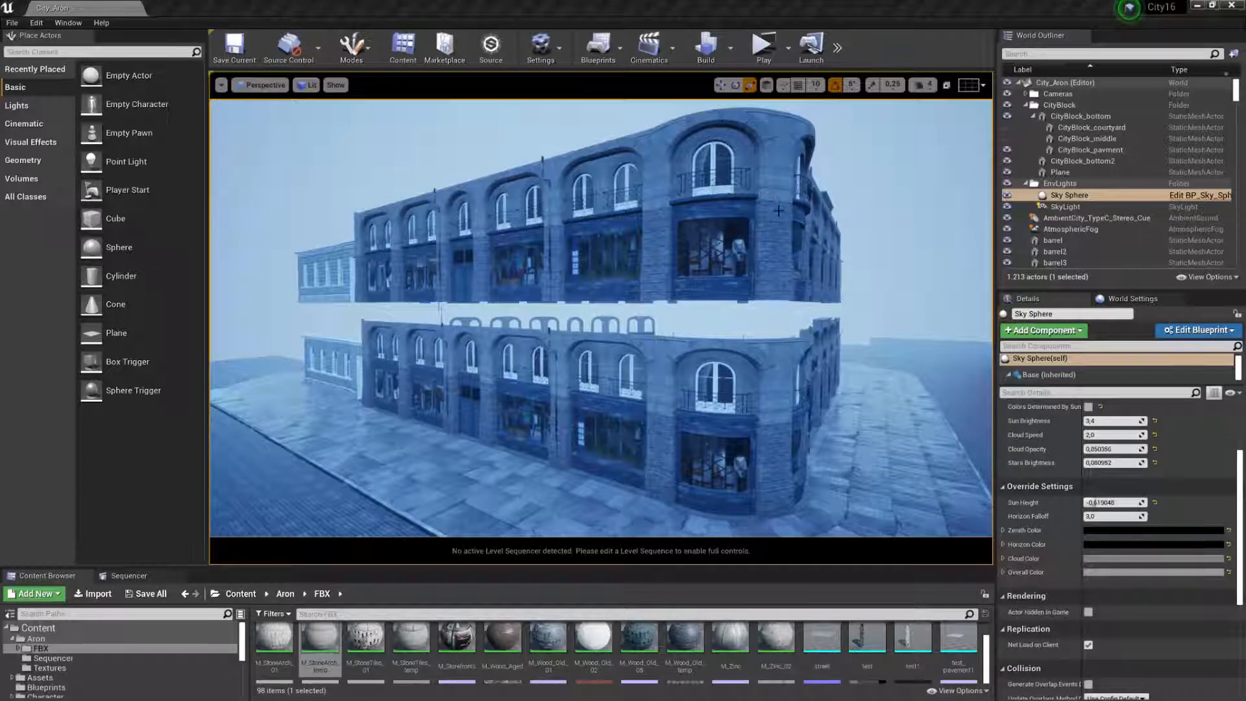
In Unreal Editor, select the lower CityBlock_bottom mesh and assign the M_StoneArch_01 material to its Element 1
left_click(766, 390)
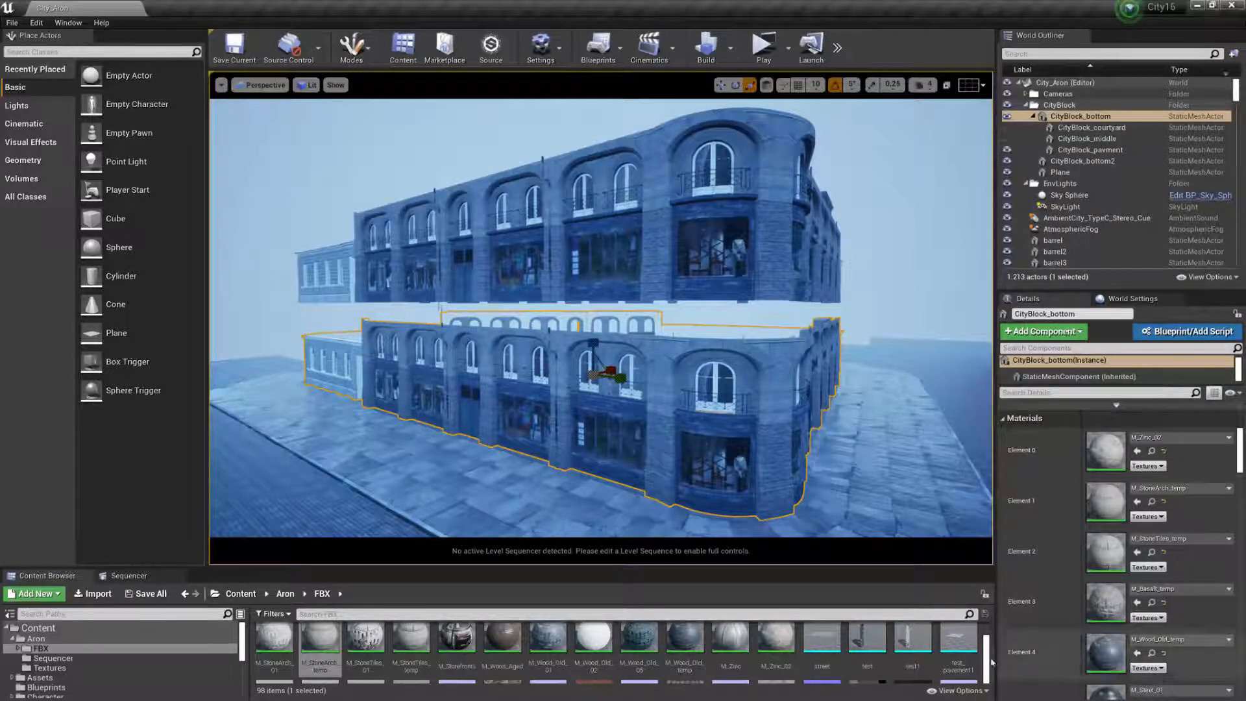
left_click(274, 646)
left_click(1138, 501)
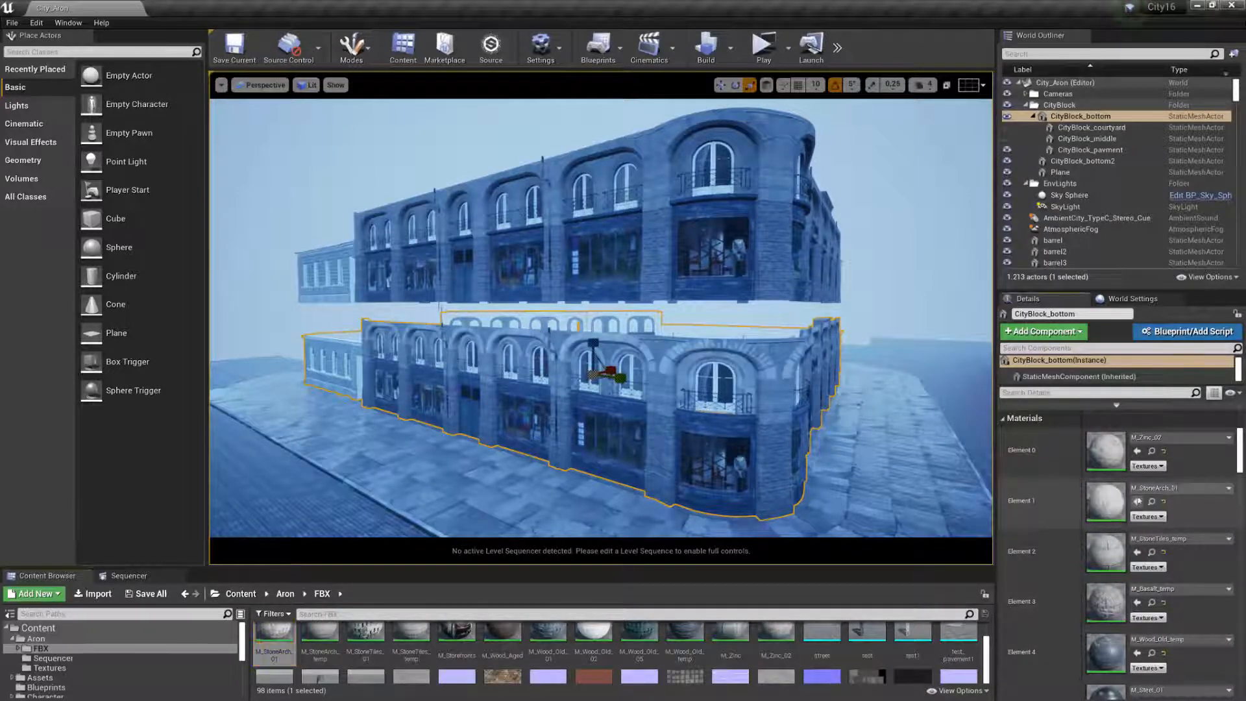
Assign the M_StoneTiles_01 material to Element 2 of CityBlock_bottom
left_click(1152, 552)
left_click_drag(986, 652, 986, 653)
scroll(986, 654, "down", 1)
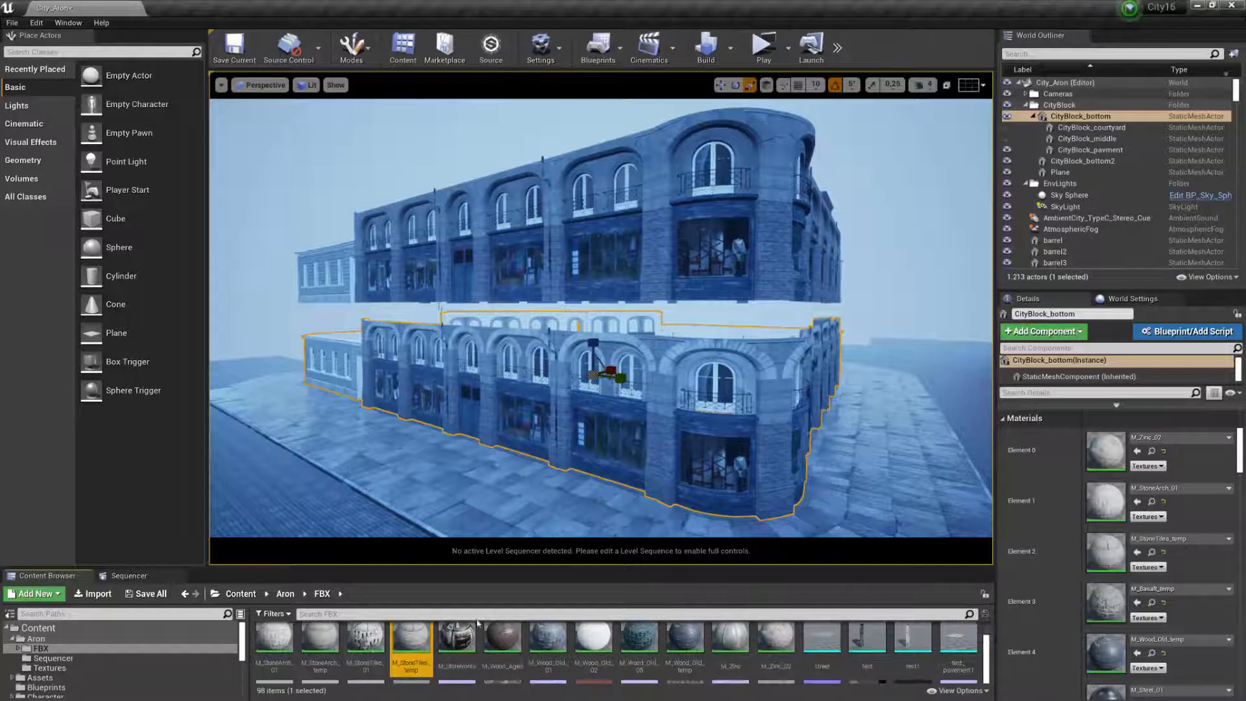
left_click(366, 639)
left_click(1137, 552)
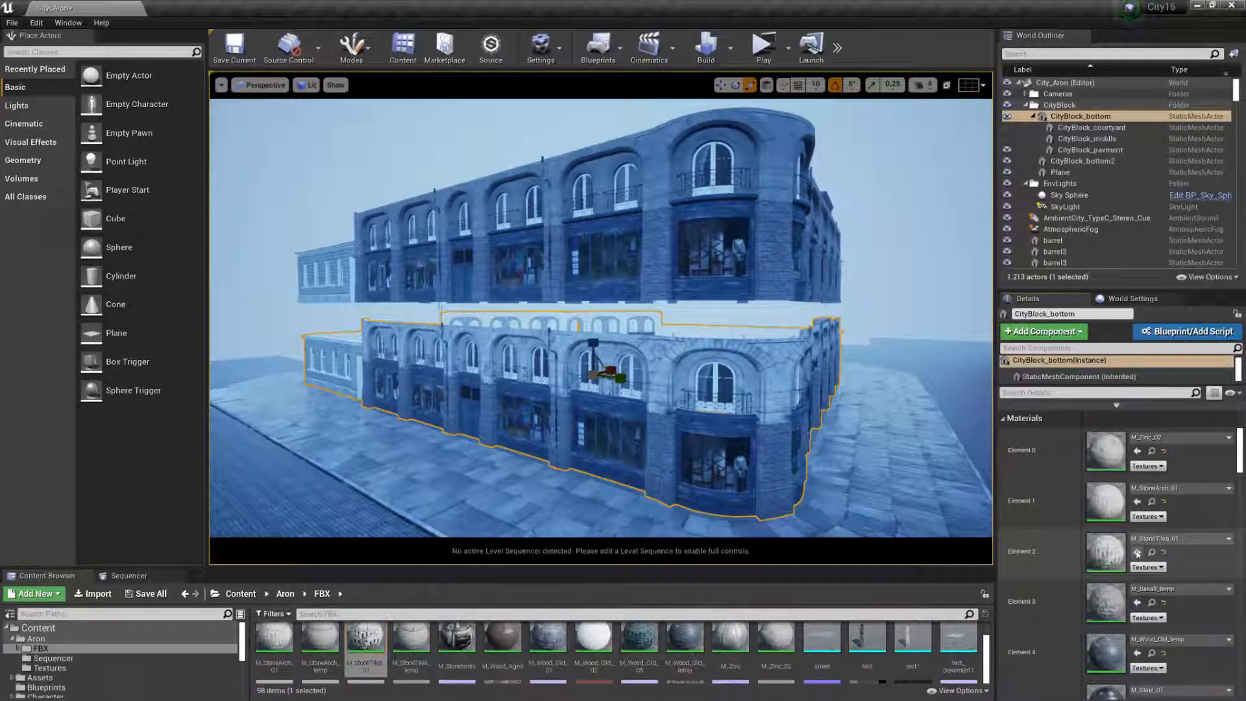
Assign M_Basalt_brick to Element 3 and M_Wood_Old_05 to Element 4 of CityBlock_bottom
left_click(1151, 603)
left_click(788, 643)
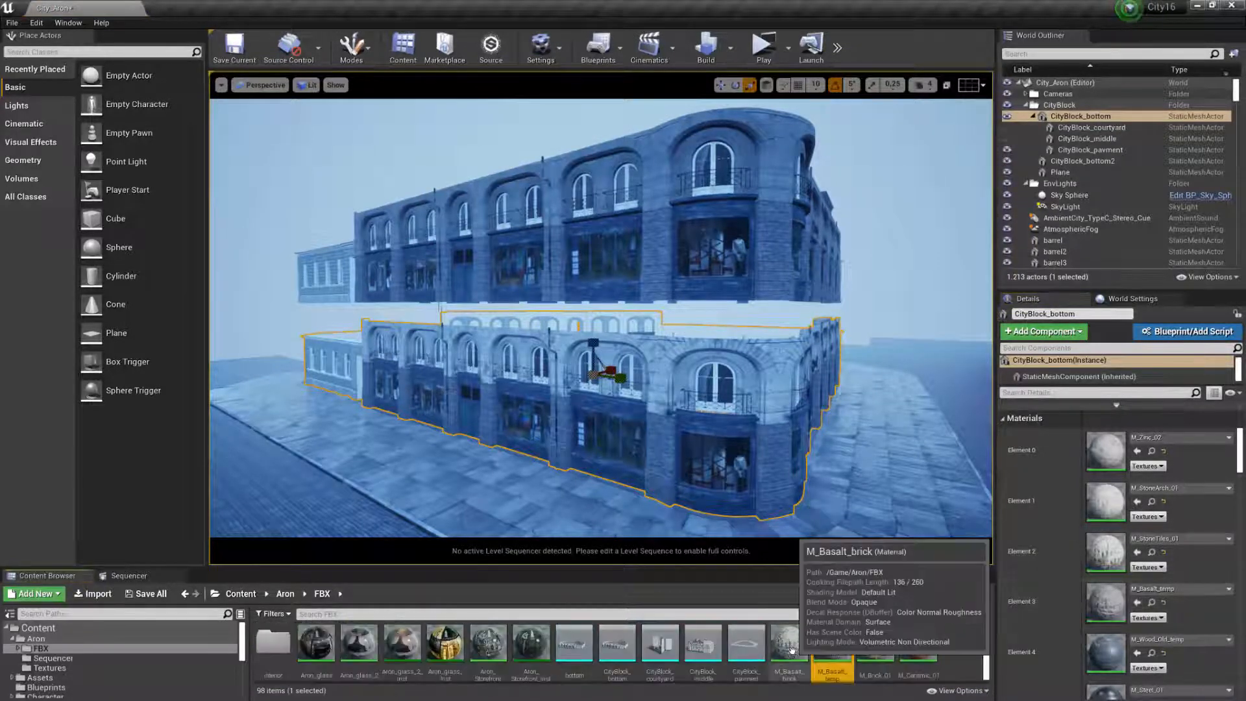
left_click(1138, 603)
left_click(1152, 653)
left_click(1138, 653)
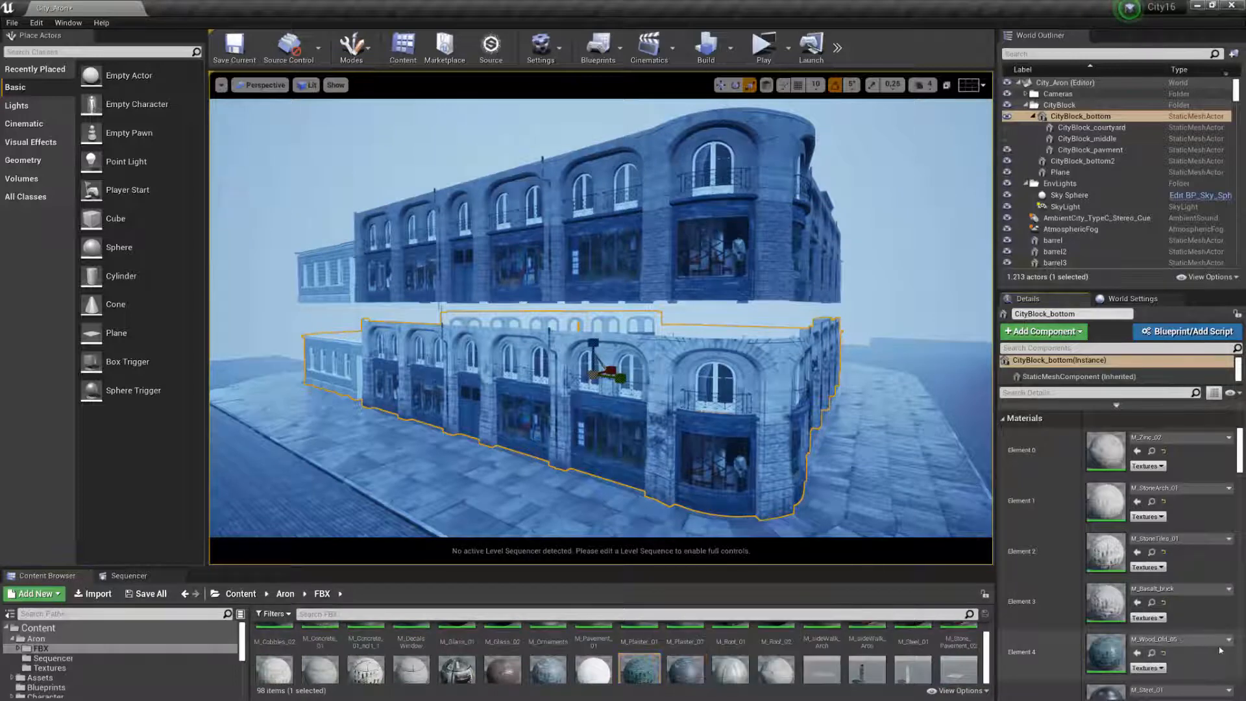
Deselect the lower mesh and examine its stone, dirt and graffiti from the rounded corner along the shopfronts, near and far
left_click(928, 197)
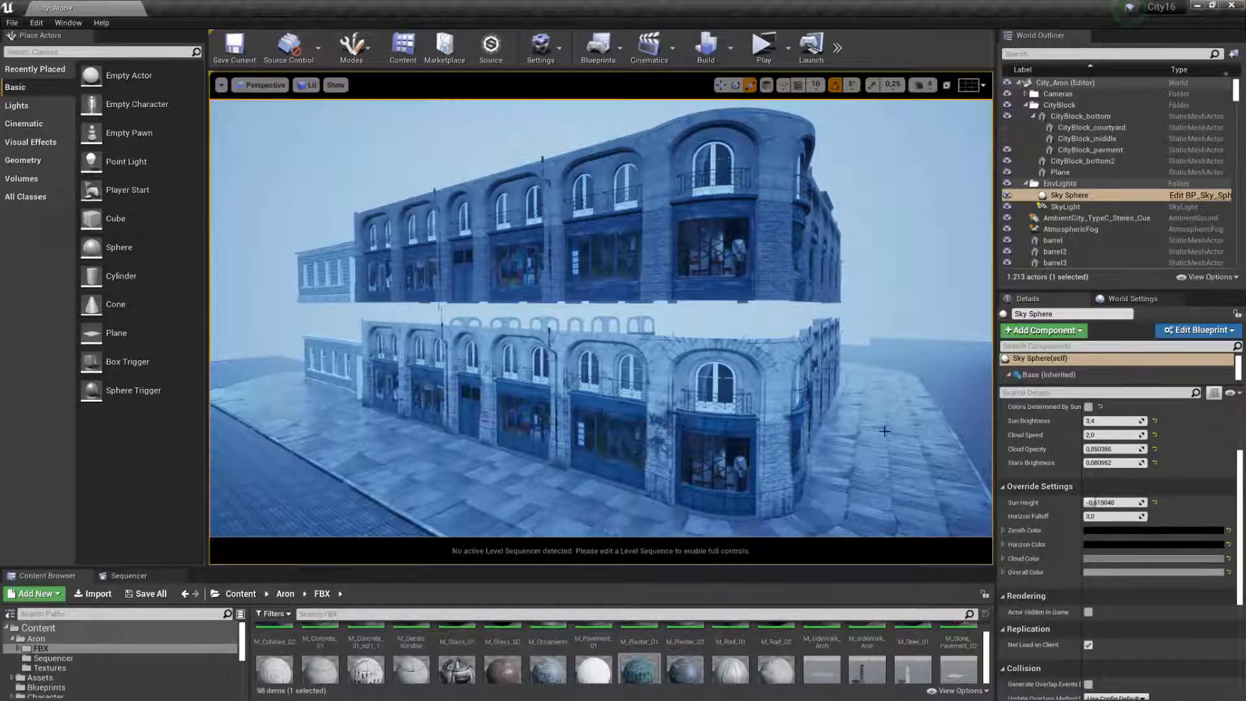
right_click_drag(885, 431, 879, 432)
key("w")
key("w")
key("q")
key("e")
key("s")
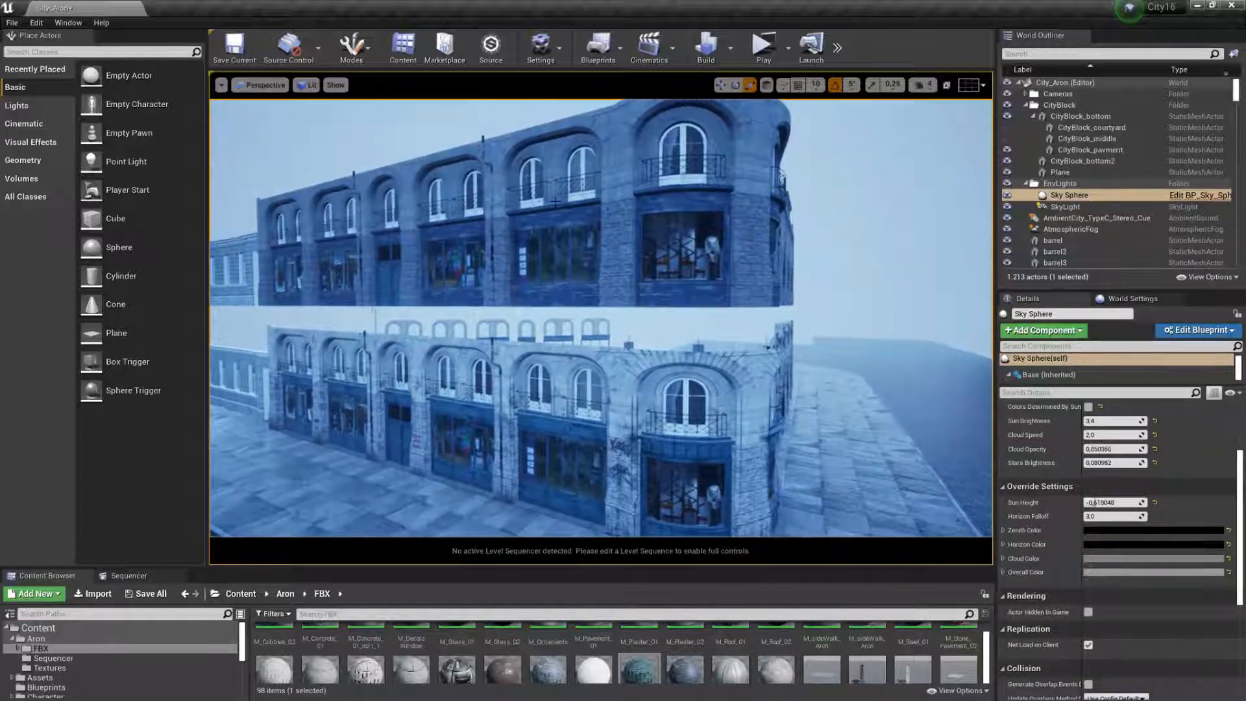
right_click_drag(727, 387, 770, 399)
key("d")
key("q")
key("w")
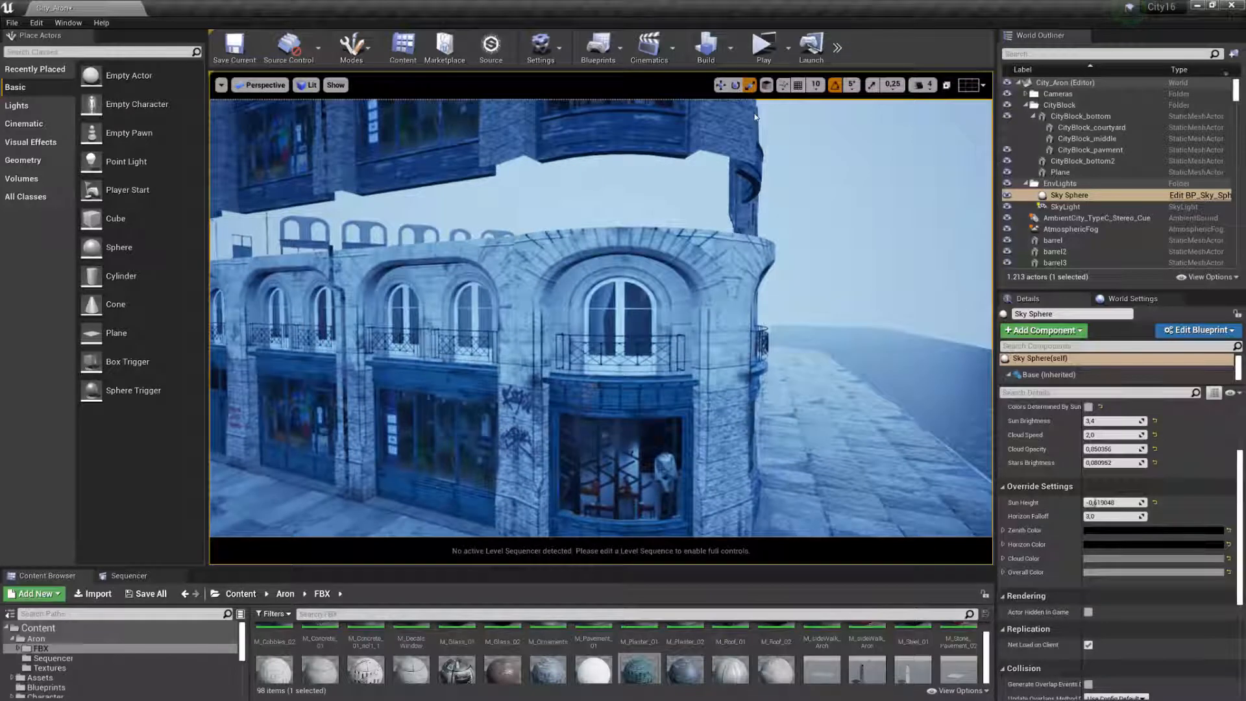
middle_click_drag(755, 117, 689, 135)
scroll(755, 117, "up", 1)
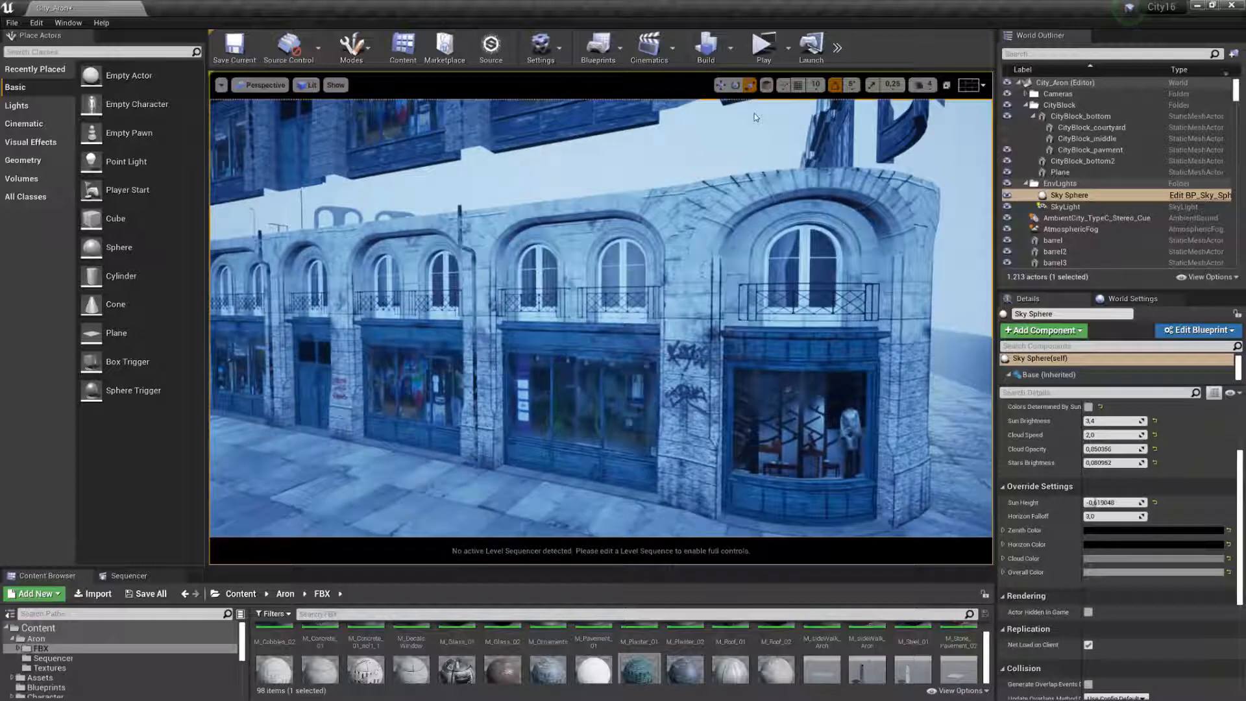
right_click_drag(755, 116, 678, 128)
key("w")
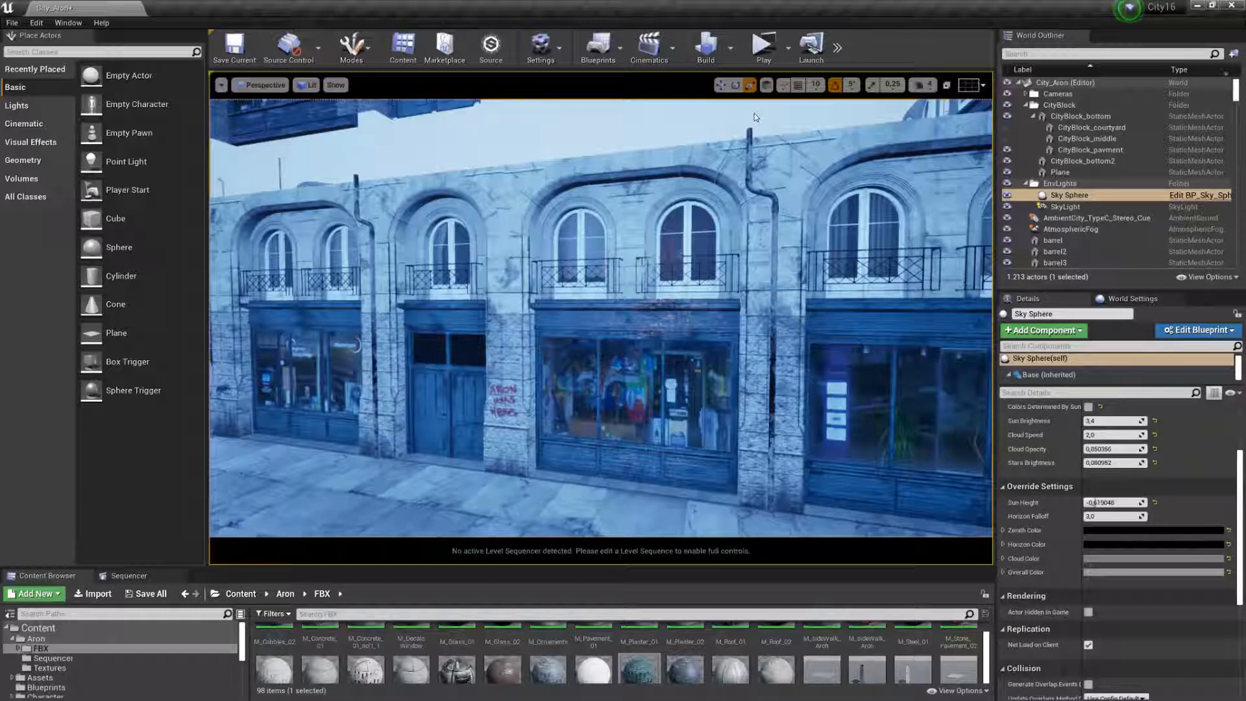
key("w")
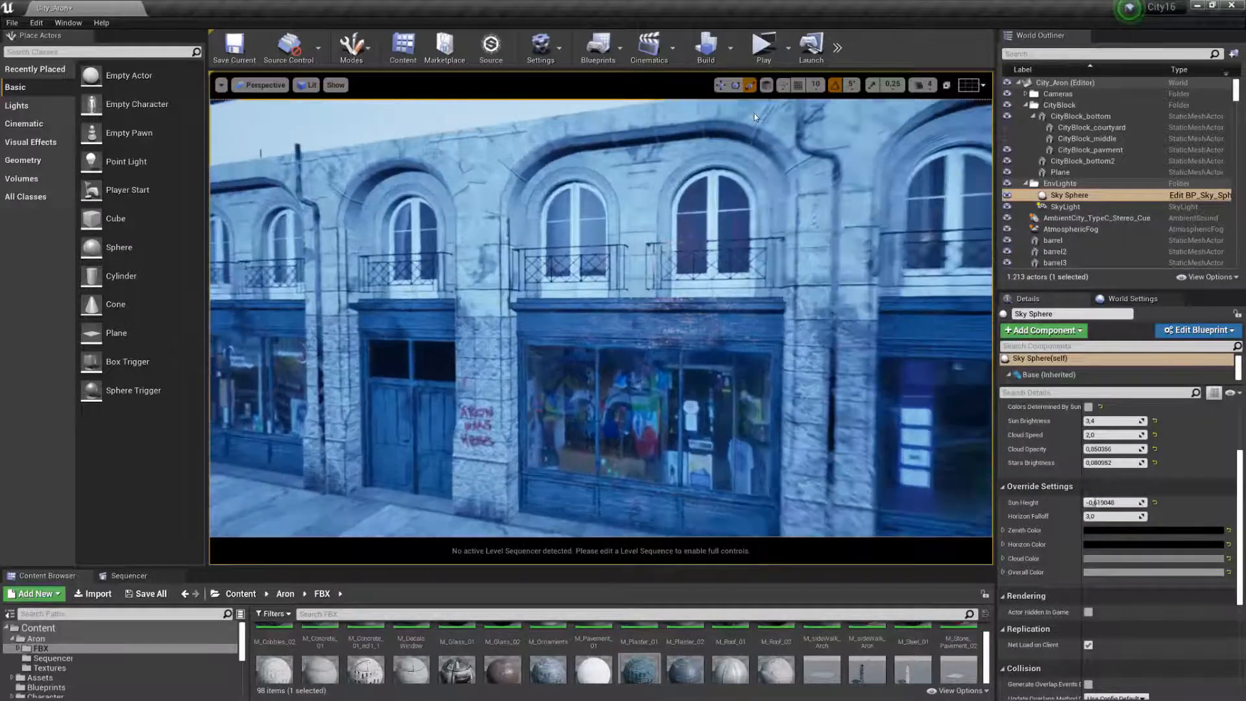
key("s")
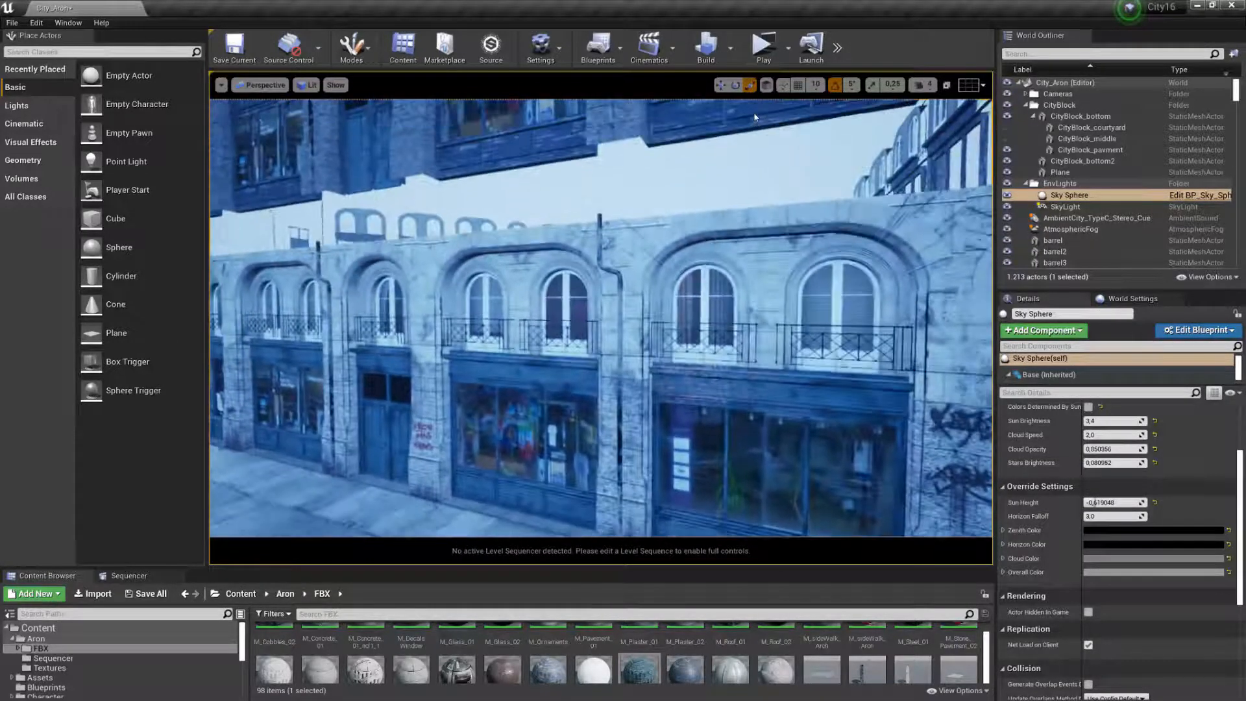
key("s")
right_click_drag(754, 117, 756, 117)
key("e")
key("s")
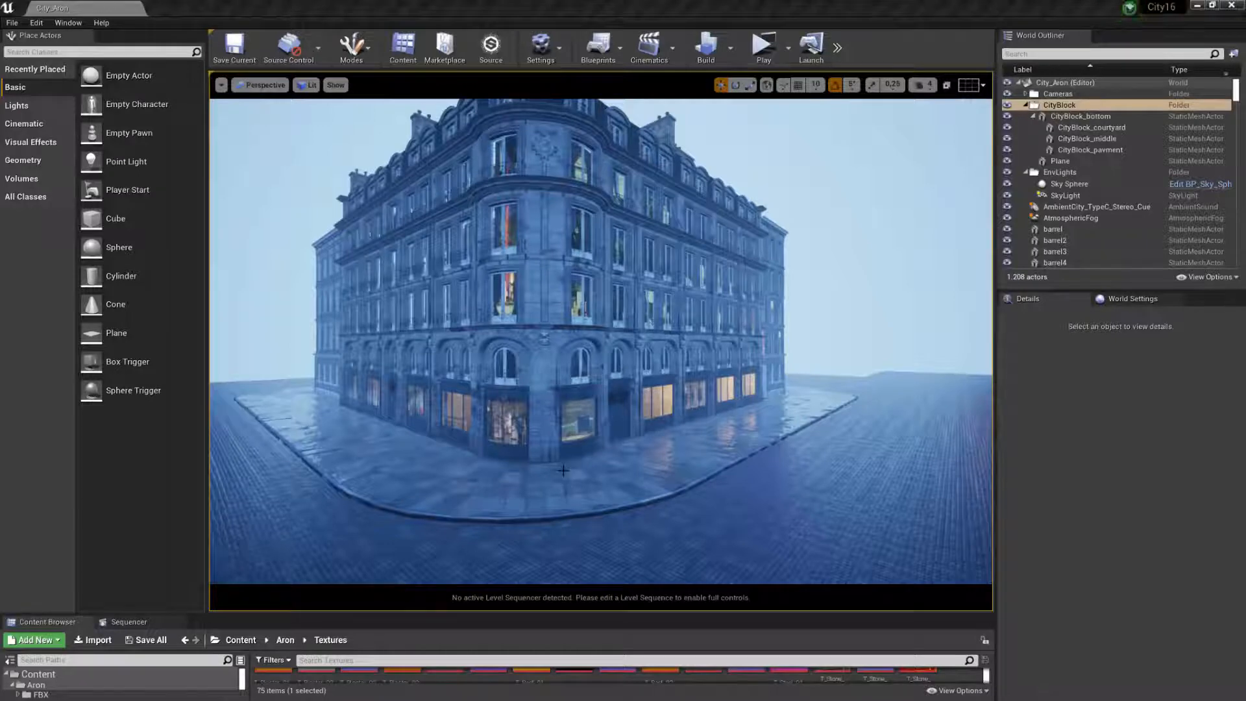
Examine the complete building from the domed roof down to the lit shopfronts and pavement, and from a distance
right_click_drag(562, 470, 563, 470)
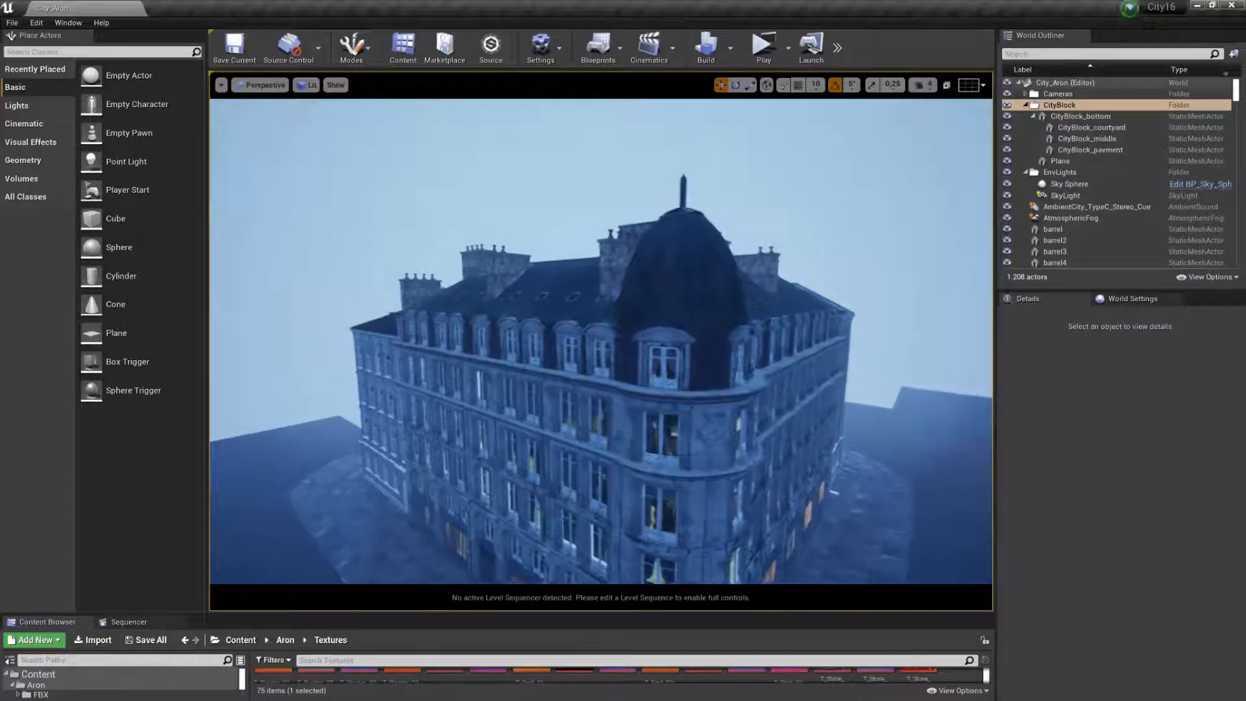
key("w")
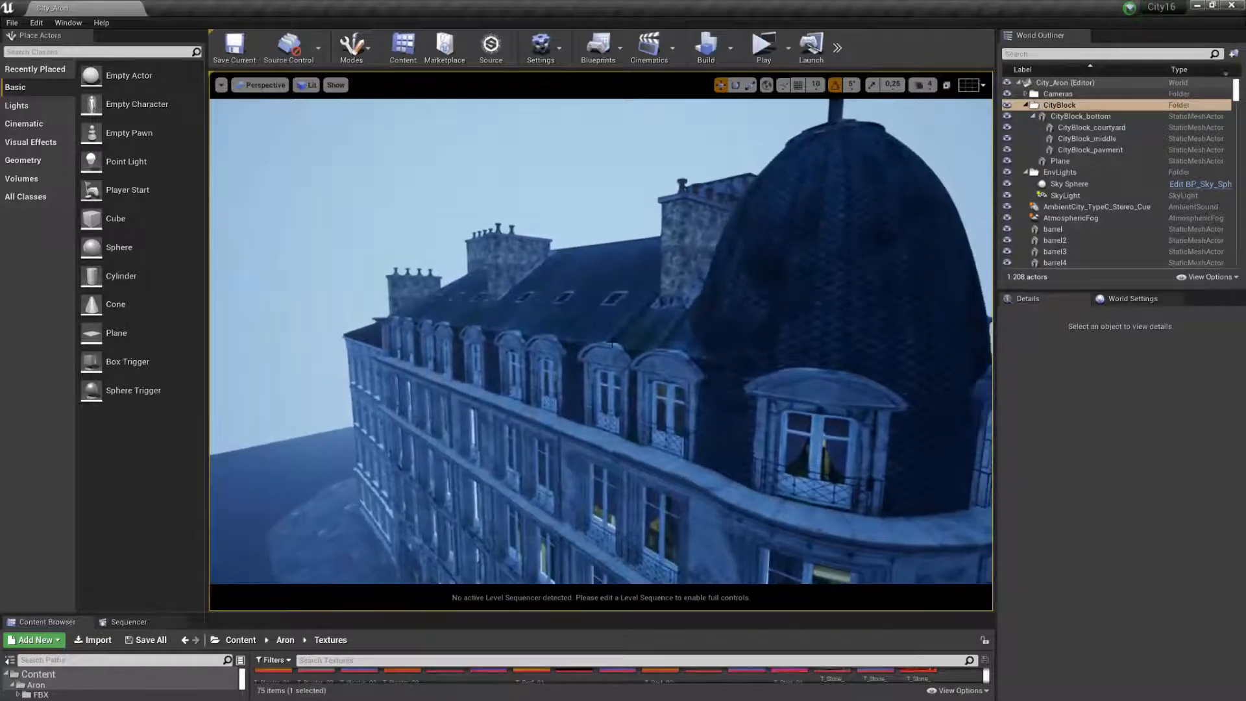
key("e")
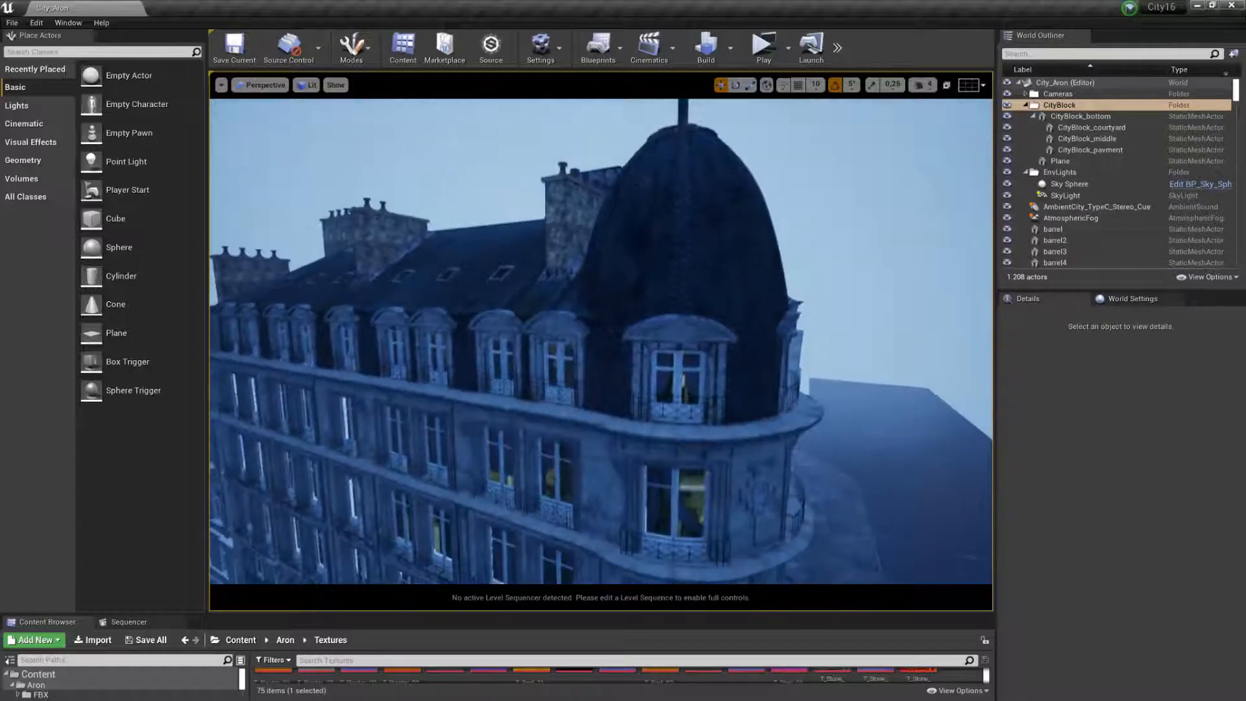
key("q")
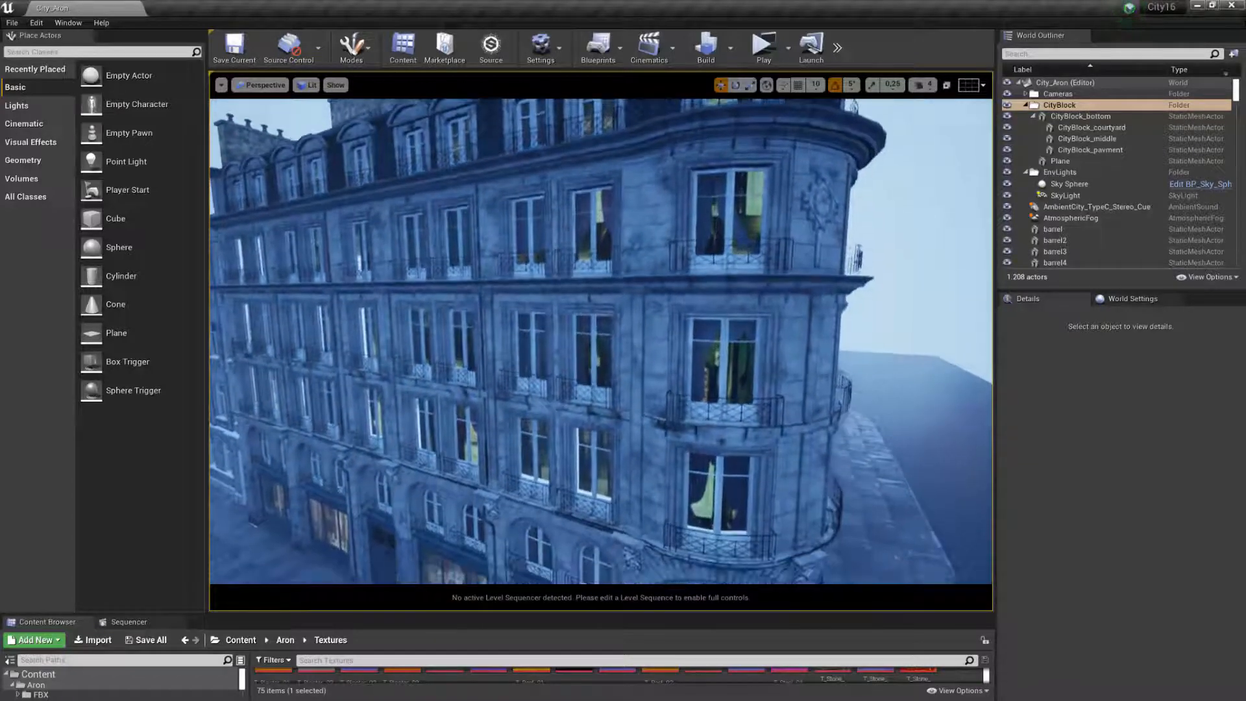
key("q")
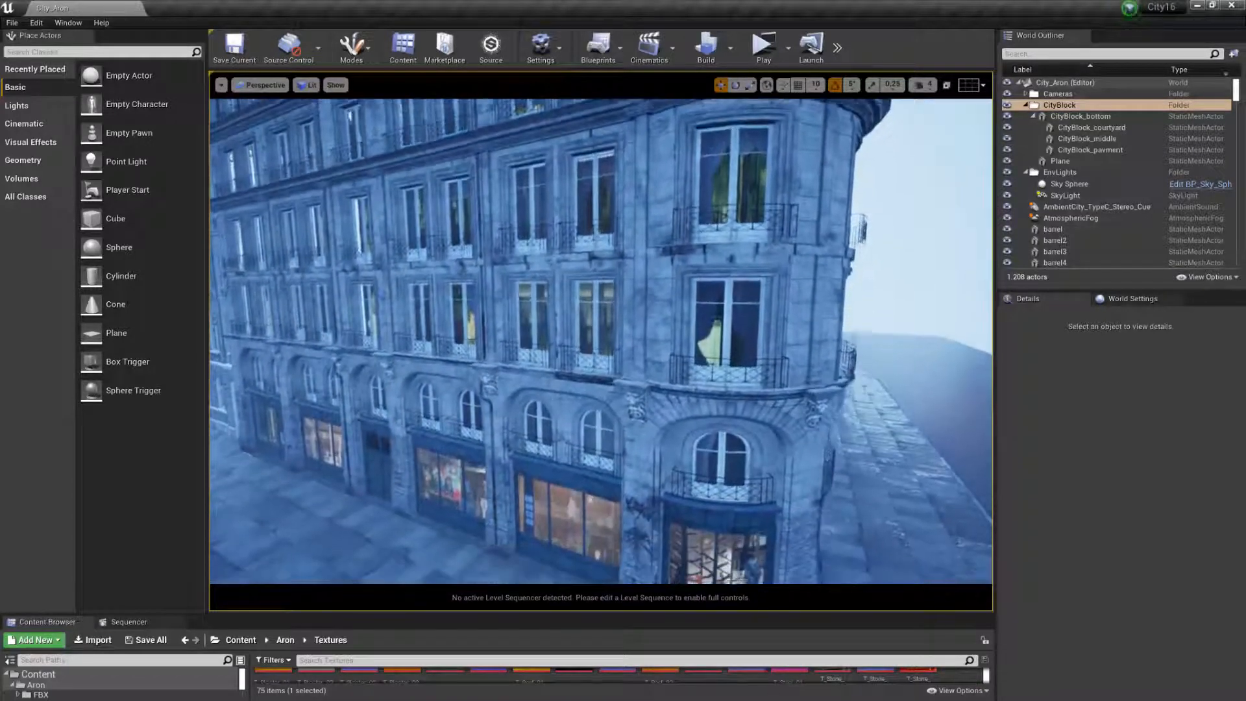
key("q")
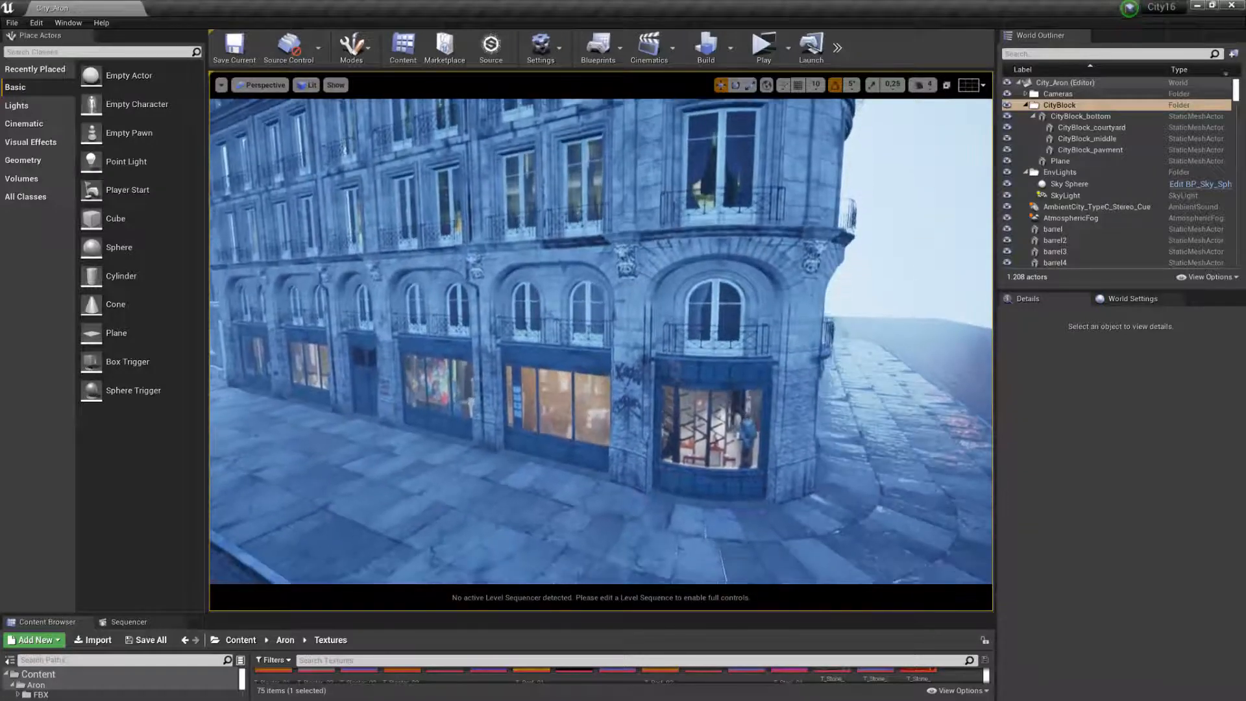
key("q")
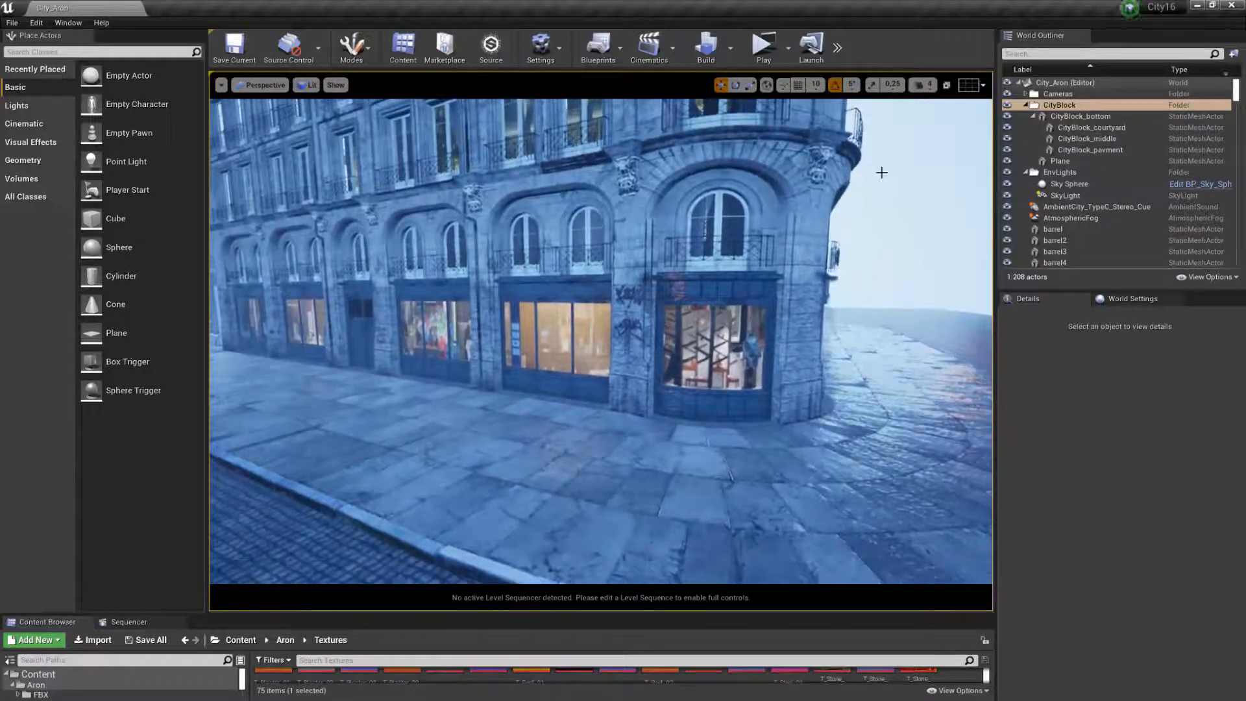
right_click_drag(600, 341, 573, 274)
key("s")
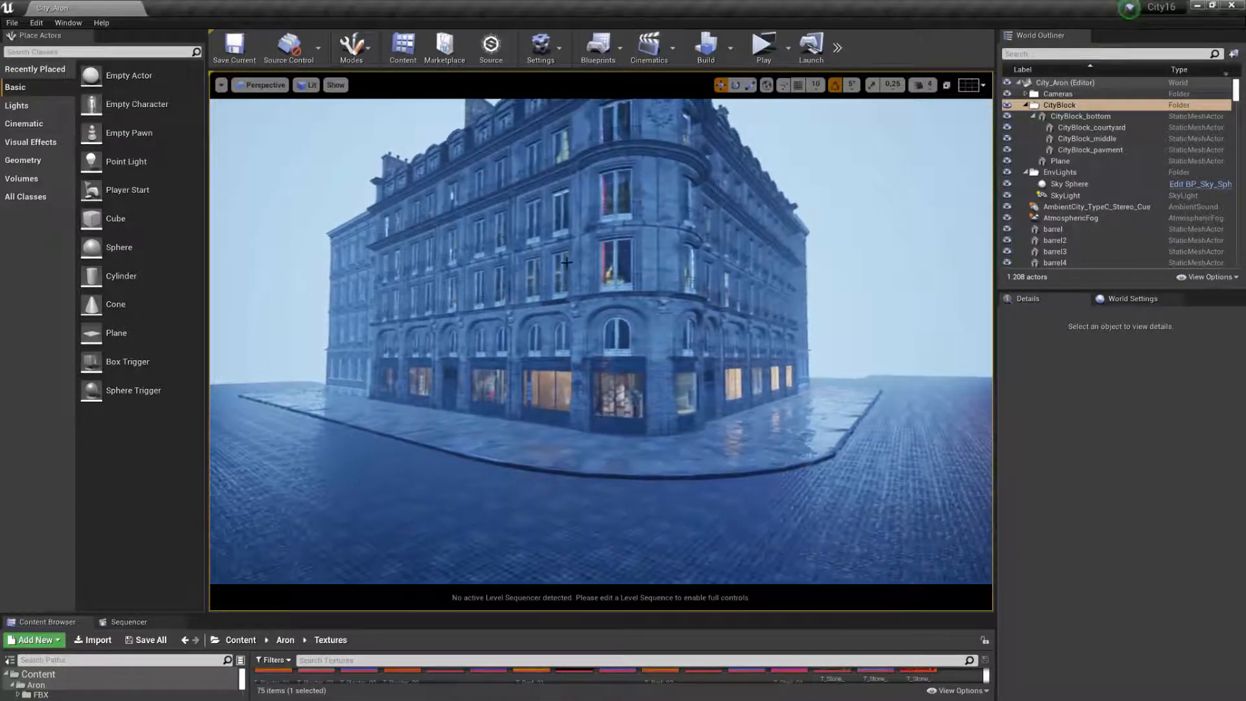
key("e")
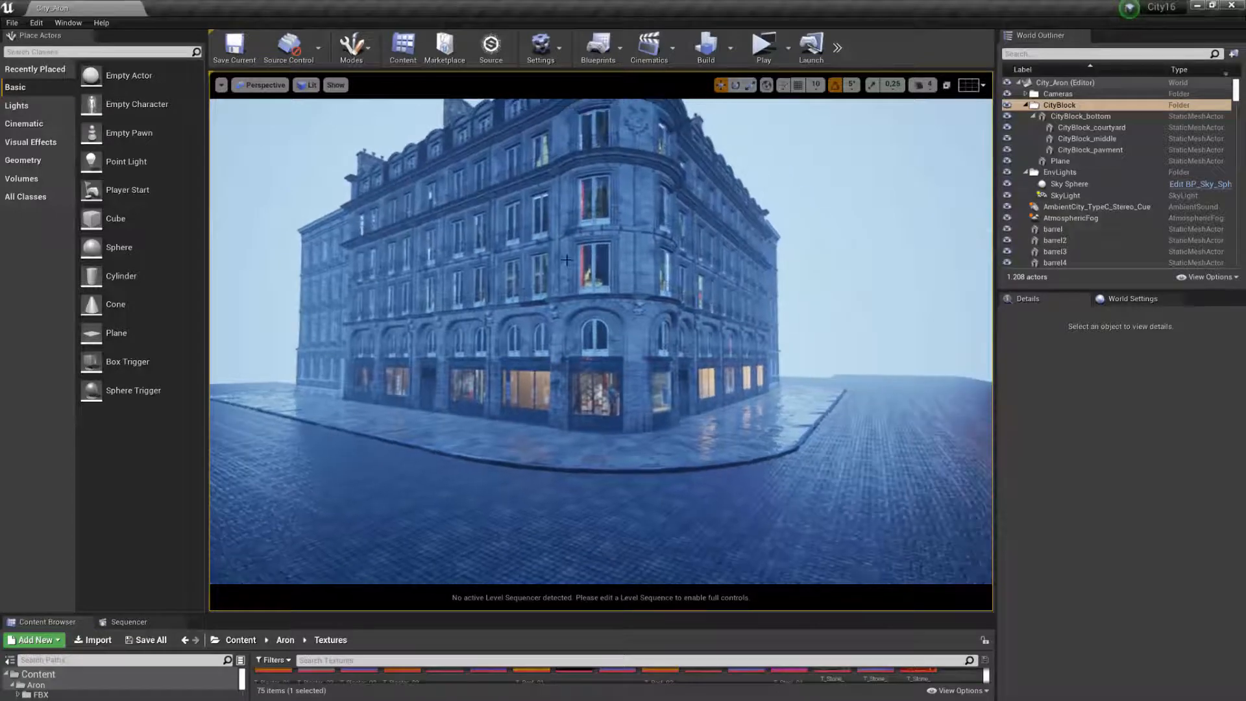
right_click_drag(572, 274, 490, 331)
key("s")
key("e")
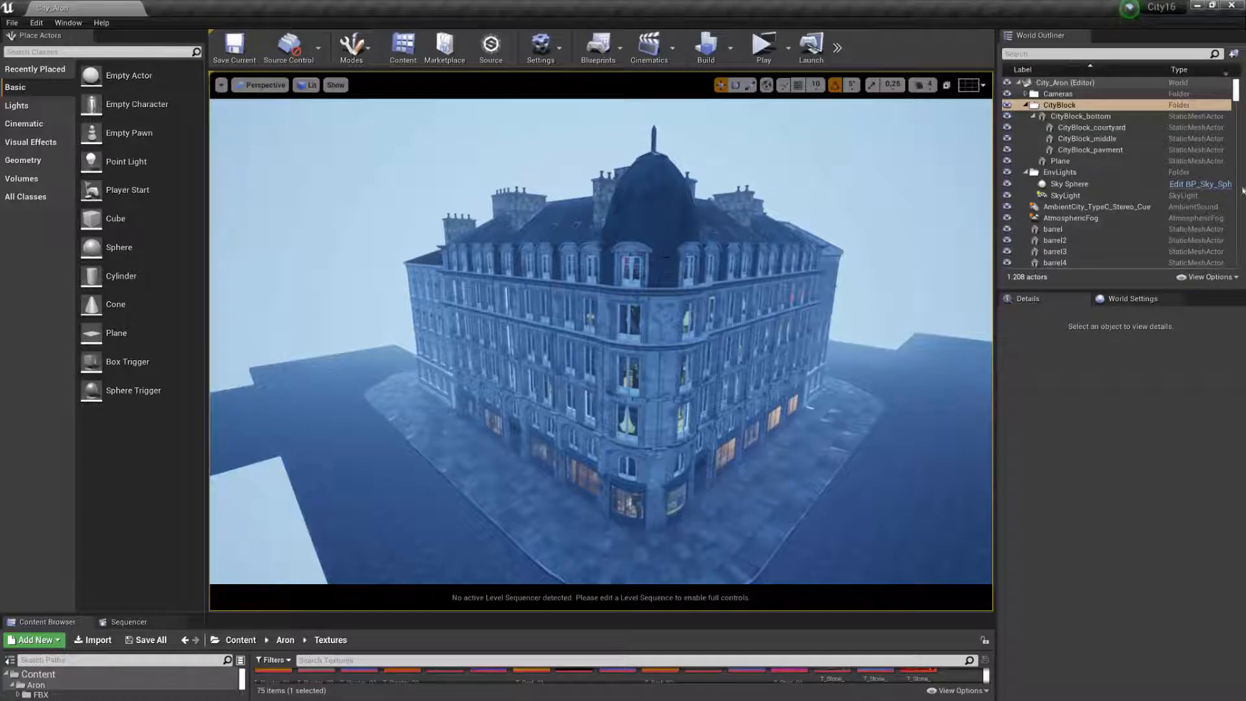
Duplicate the CityBlock folder with its hierarchy and move the copy to a plot behind the original building's right side
right_click(1076, 105)
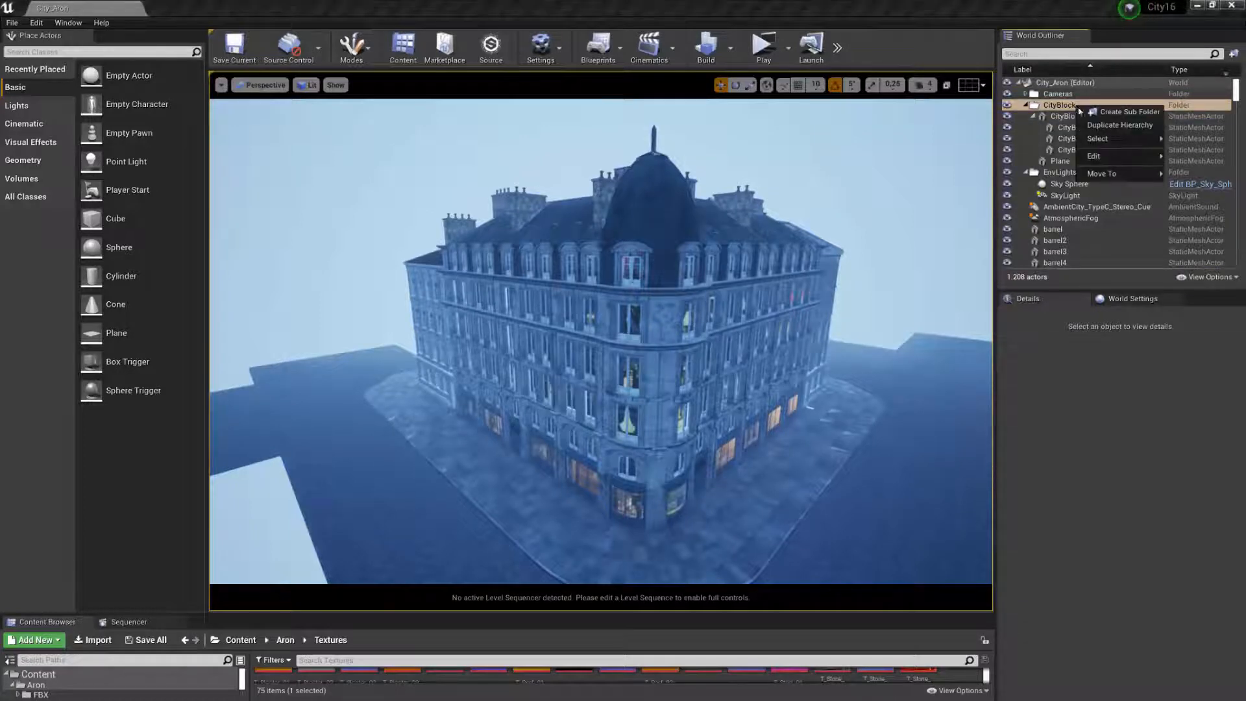
left_click(1110, 126)
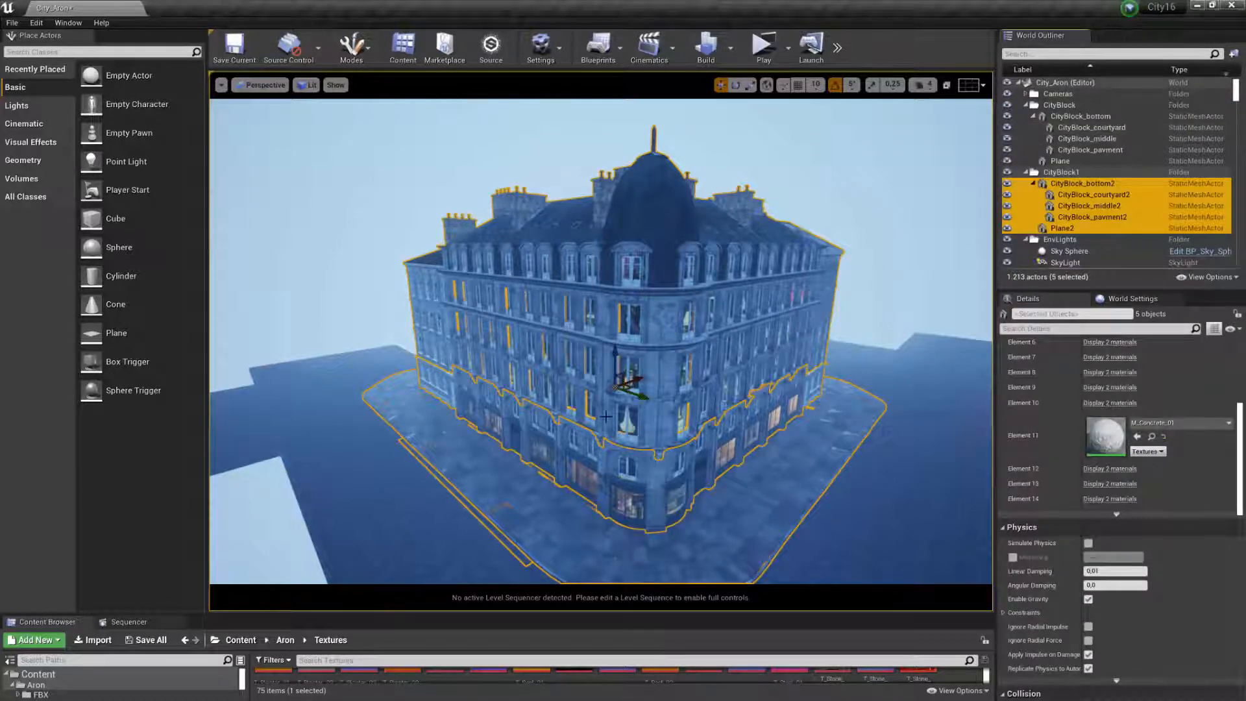
left_click_drag(635, 378, 822, 280)
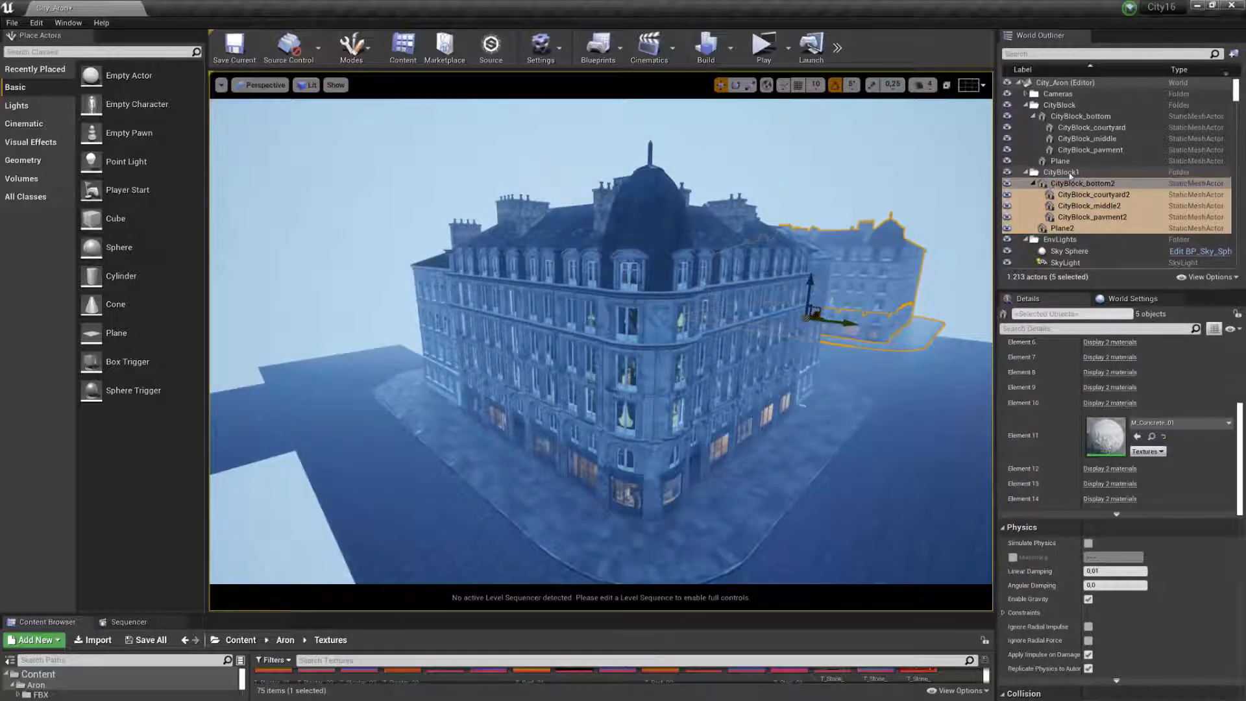
Duplicate the original CityBlock hierarchy again and move the second copy to a plot behind the building's left side
left_click(1061, 106)
right_click(1060, 108)
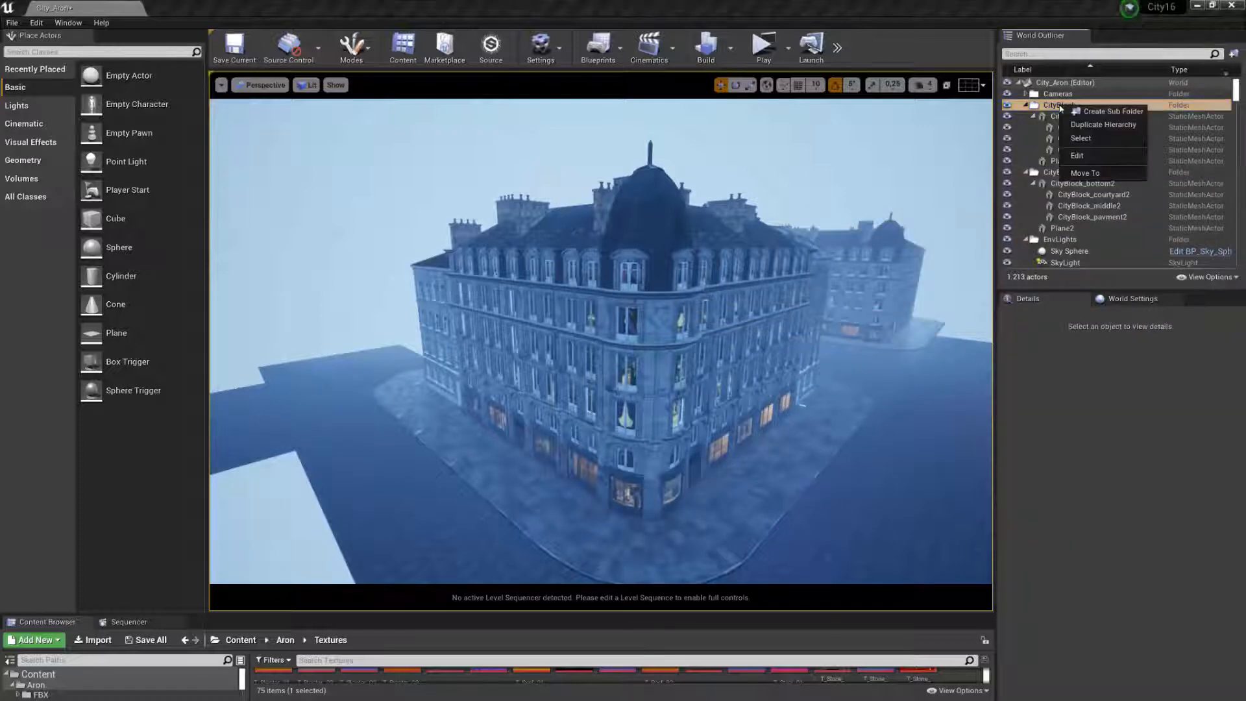
left_click(1085, 125)
left_click_drag(639, 382, 352, 340)
scroll(370, 379, "down", 3)
Set rotation snapping to 10° and rotate the second building copy about its vertical axis
left_click(737, 85)
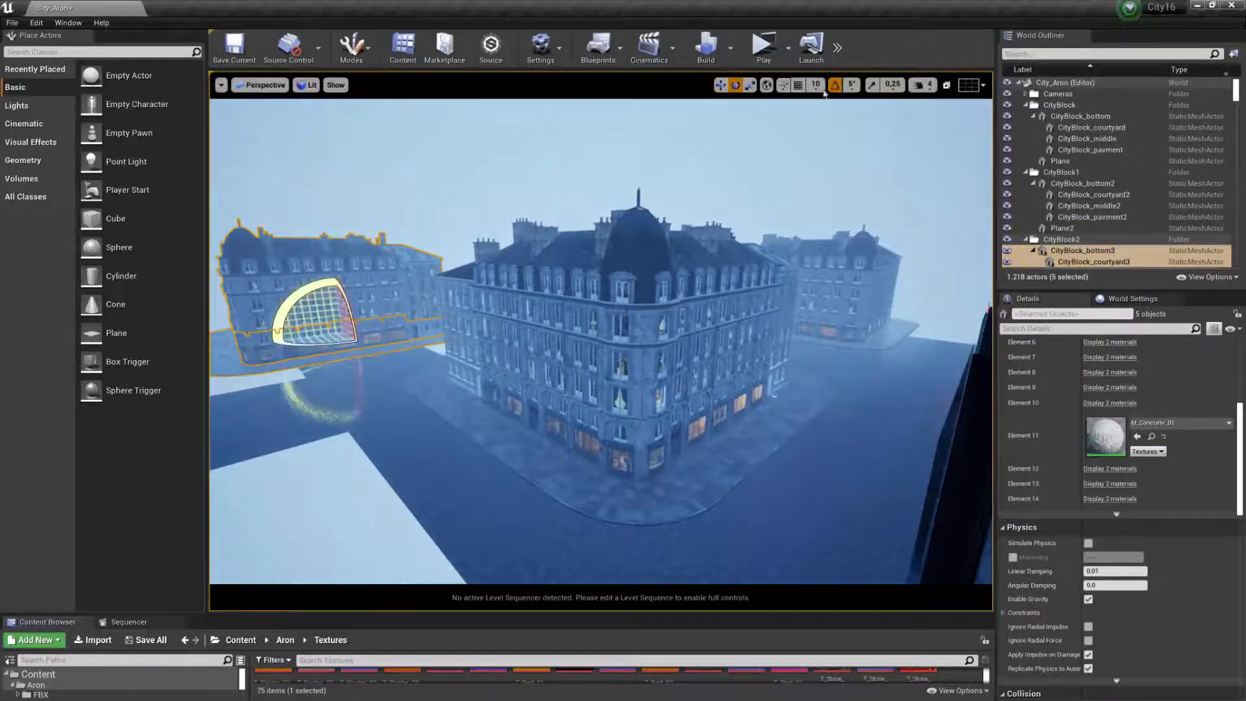
left_click(852, 85)
left_click(855, 121)
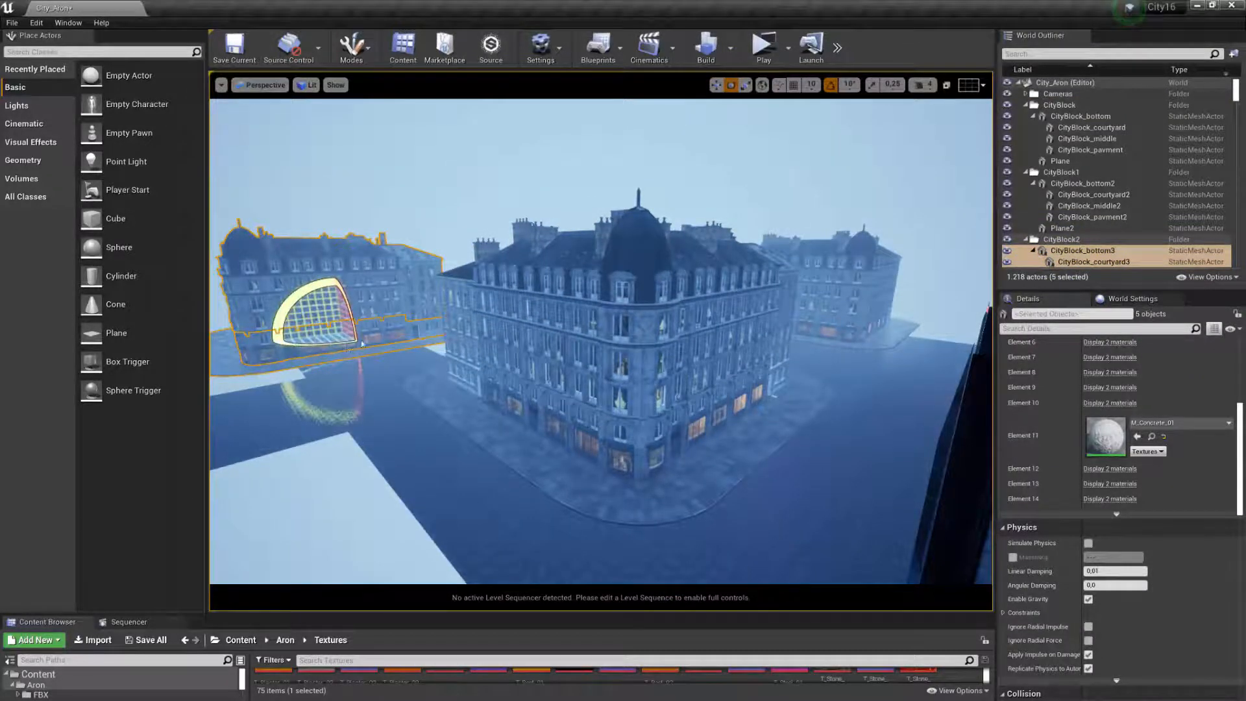
mouse_move(361, 345)
left_mouse_down()
mouse_move(389, 345)
mouse_move(337, 345)
mouse_move(354, 345)
left_mouse_up()
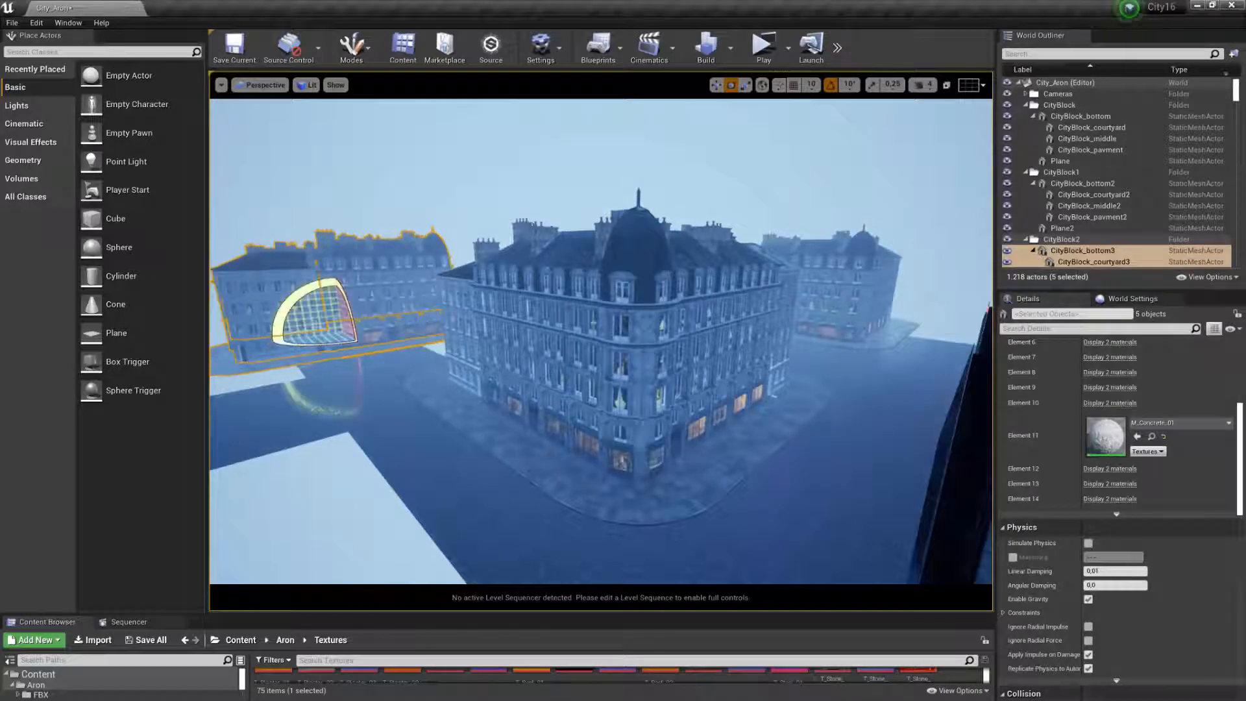
Duplicate the original CityBlock hierarchy a third time and move the copy across the street in front of the building
right_click_drag(819, 267, 820, 334)
left_click(825, 264)
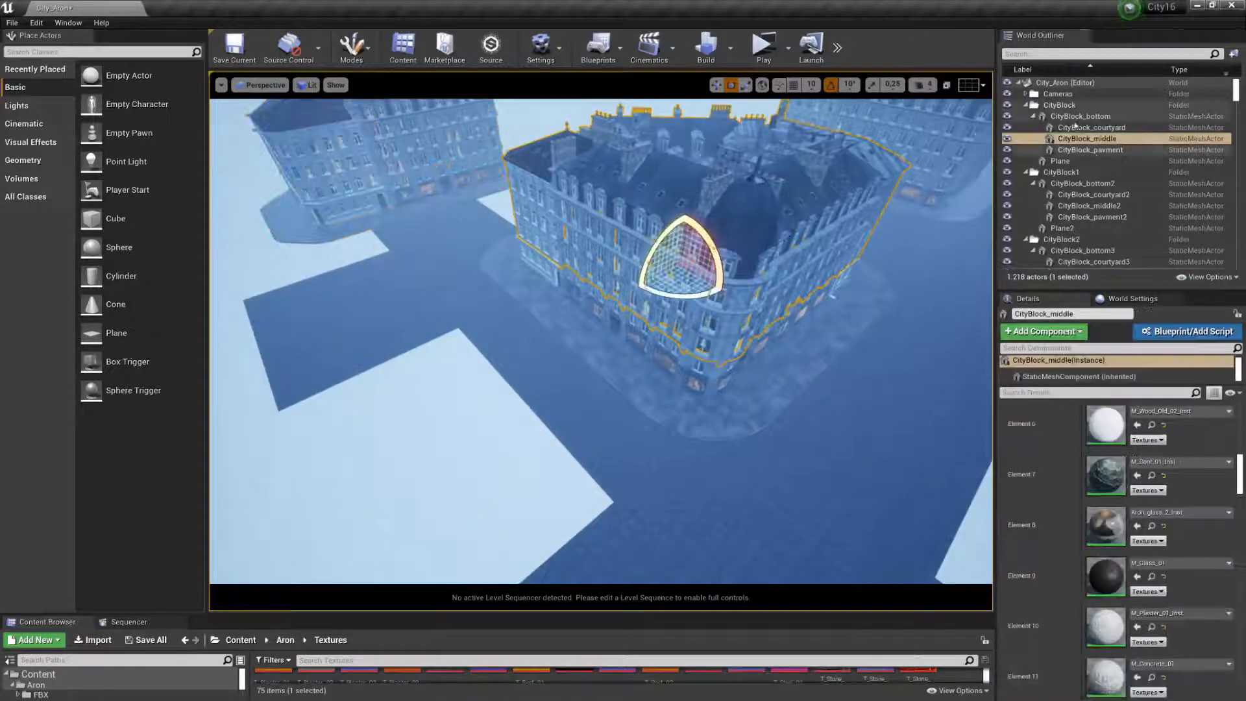
left_click(1061, 105)
right_click(1064, 104)
left_click(1090, 123)
left_click(716, 85)
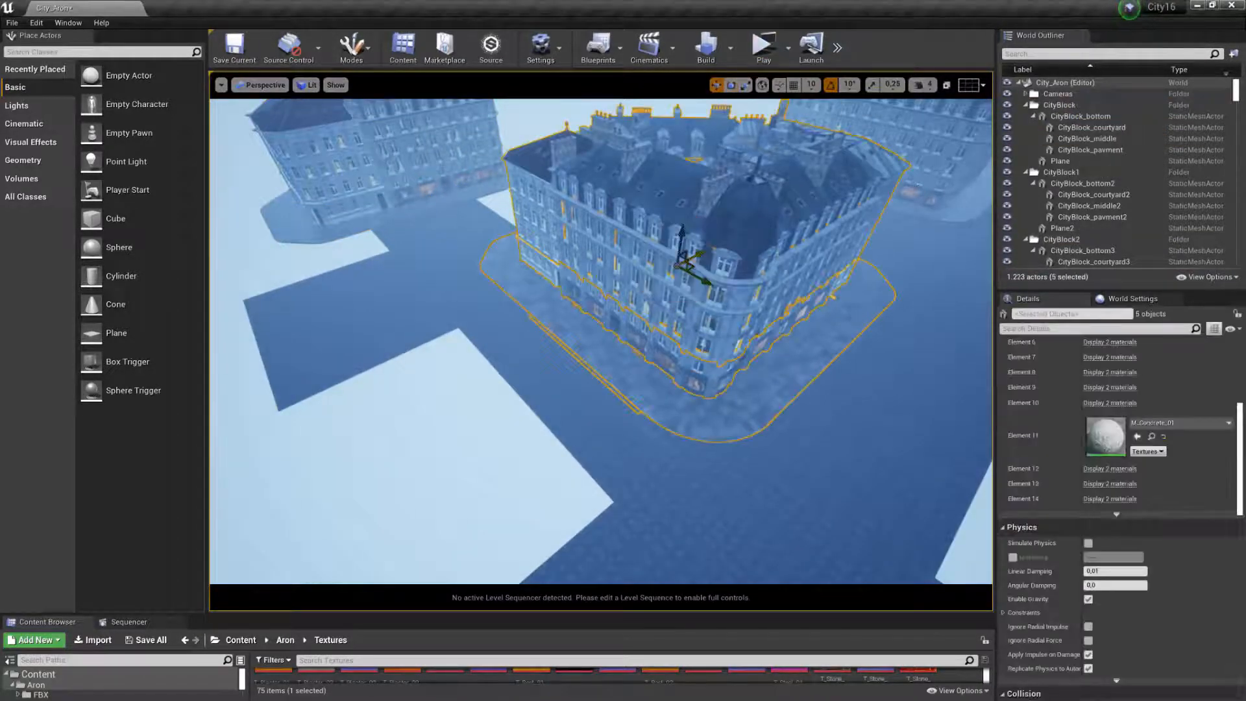
left_click_drag(700, 254, 503, 389)
Rotate the third building copy about its vertical axis so that it faces another street side
right_click_drag(503, 390, 584, 325)
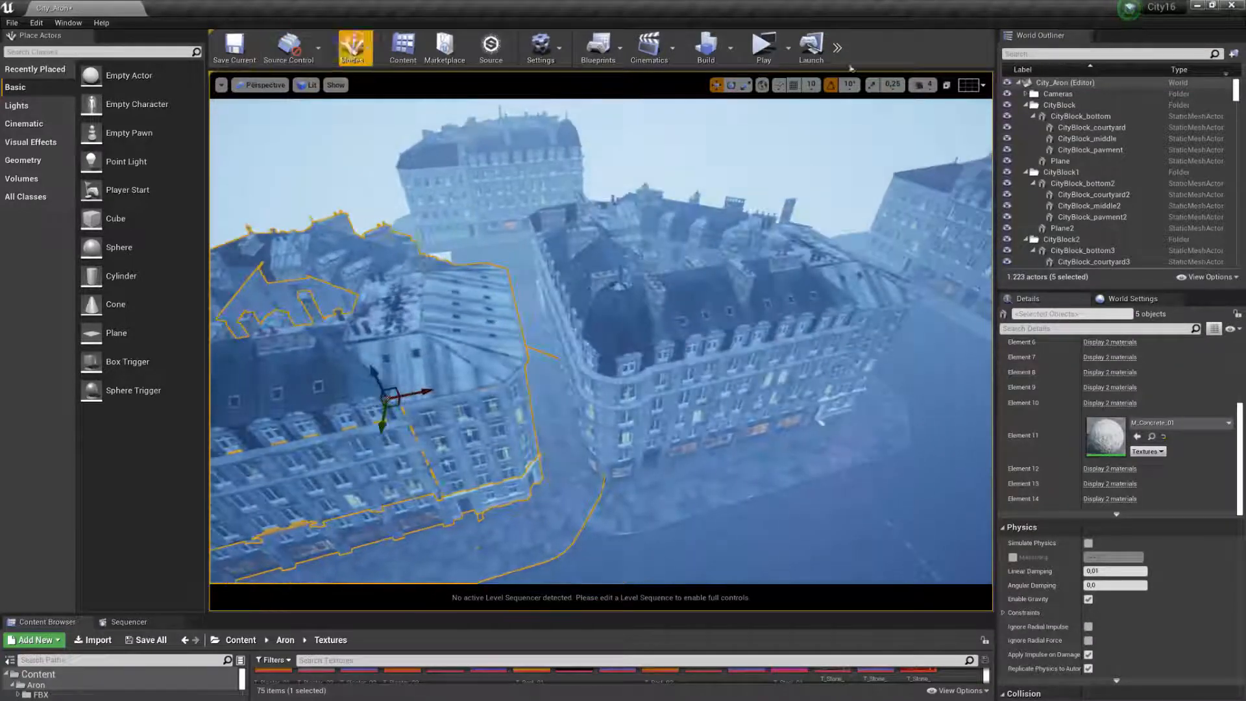
left_click(731, 85)
left_click_drag(411, 429, 342, 408)
Set rotation snapping to 5° and shift the rotated third building copy along the street
left_click(849, 85)
left_click(867, 113)
left_click(720, 85)
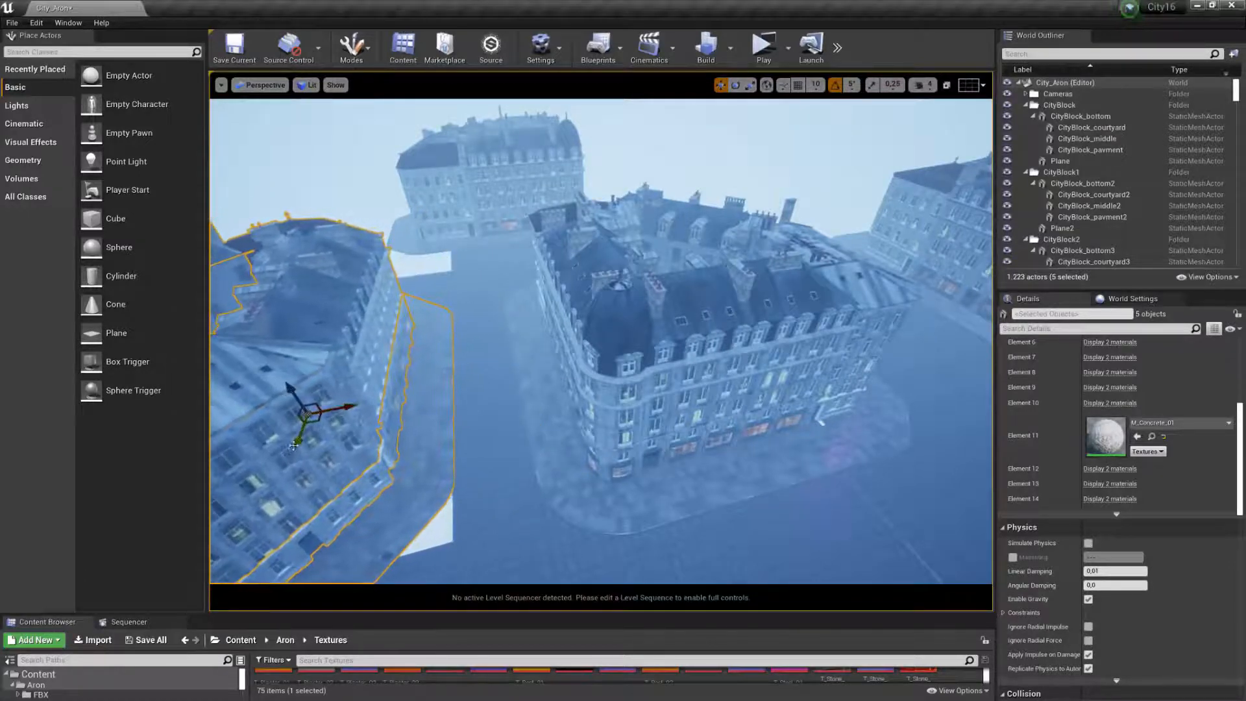
left_click_drag(294, 446, 348, 492)
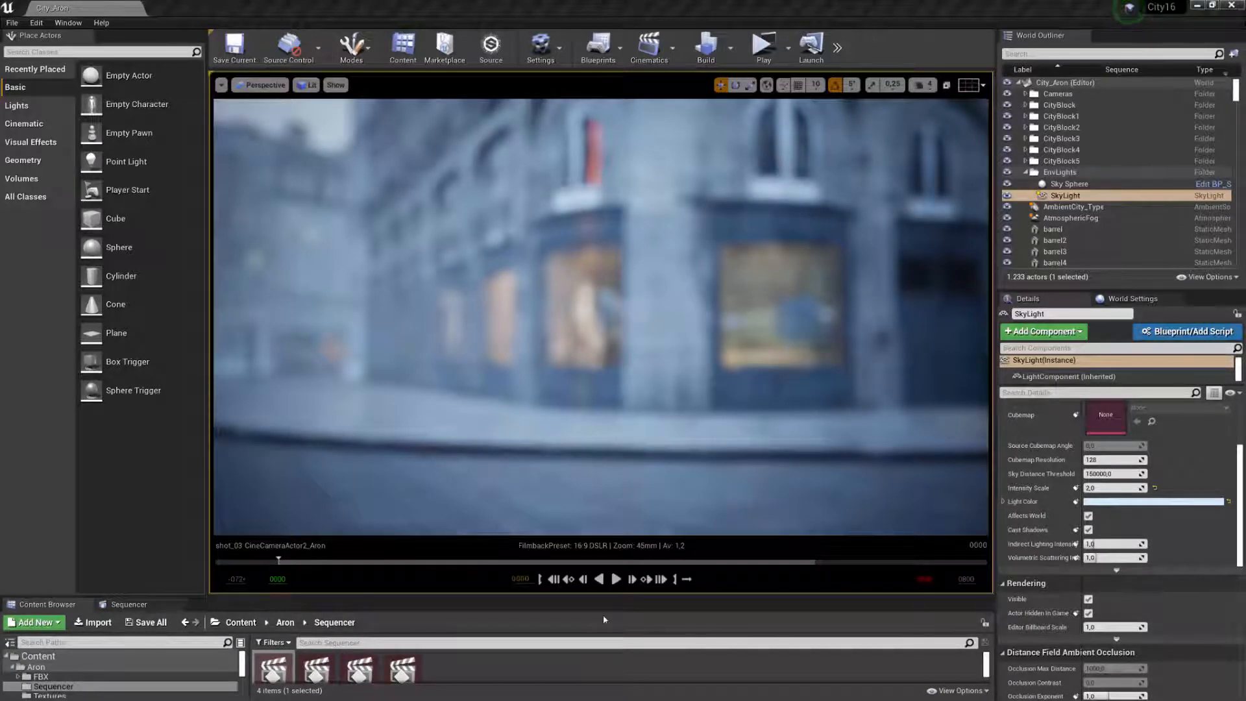
Play the camera sequence from frame 0000 to review the cinematic shots of the street, then stop playback
left_click(618, 579)
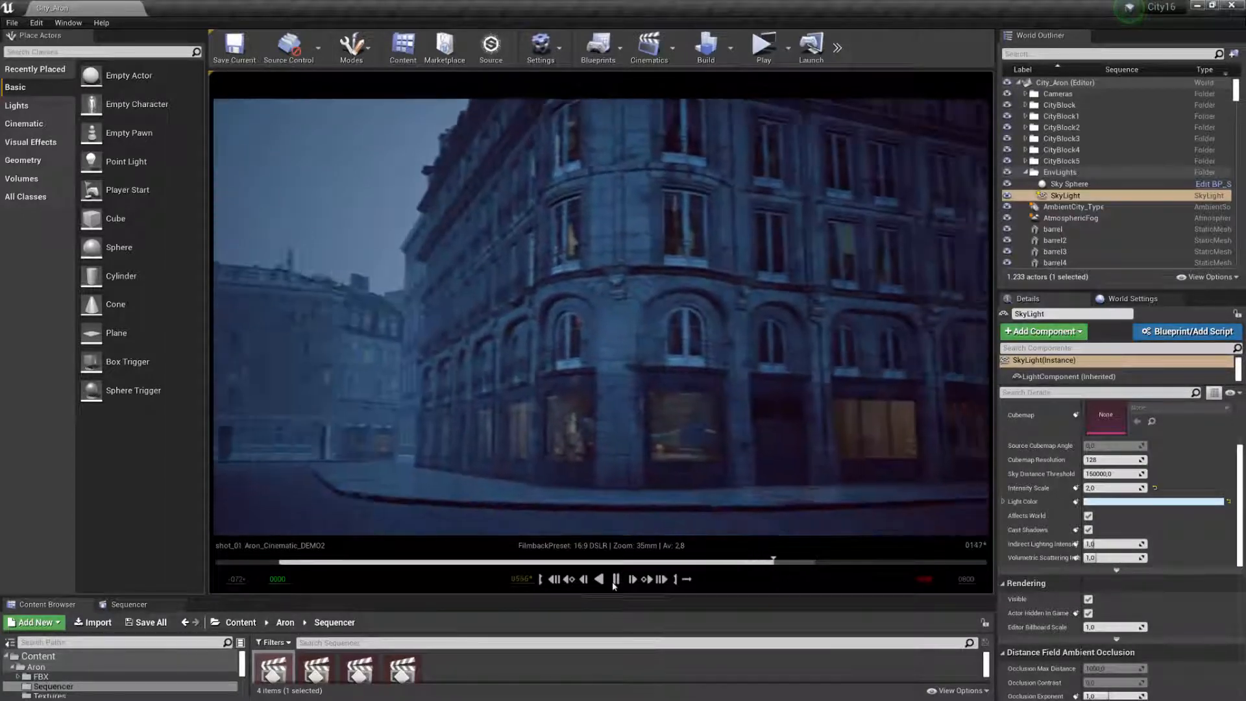
key("space")
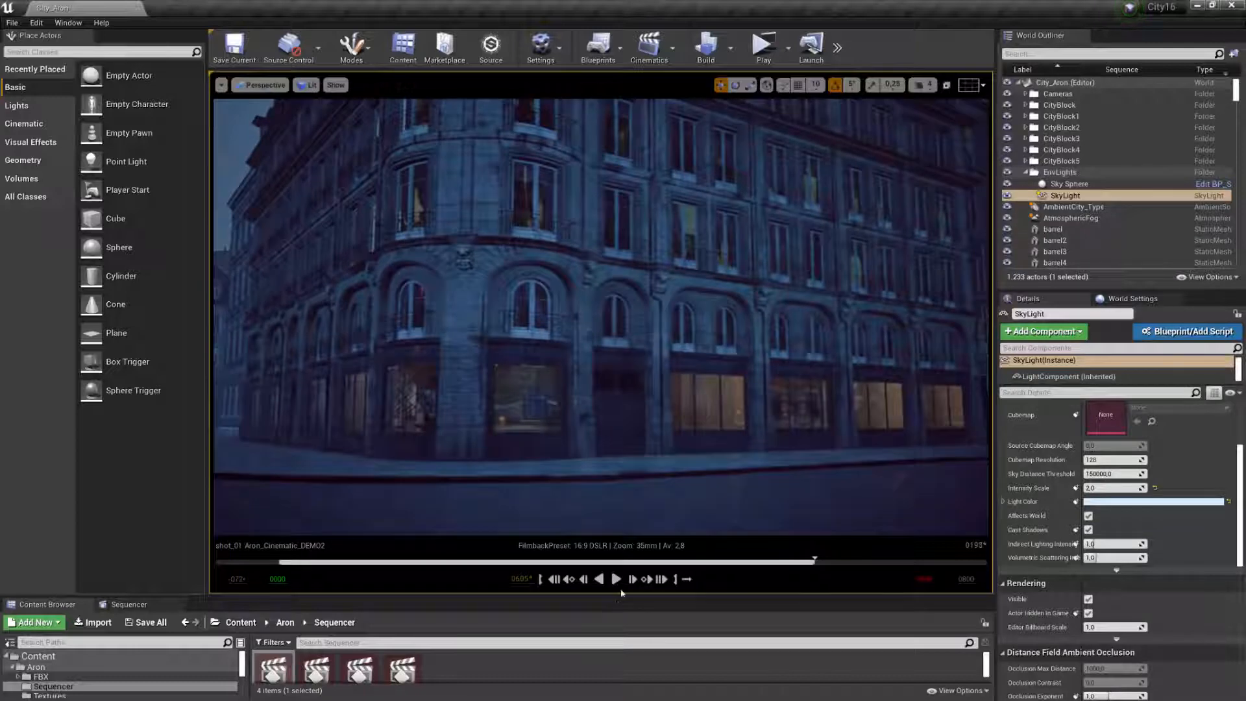